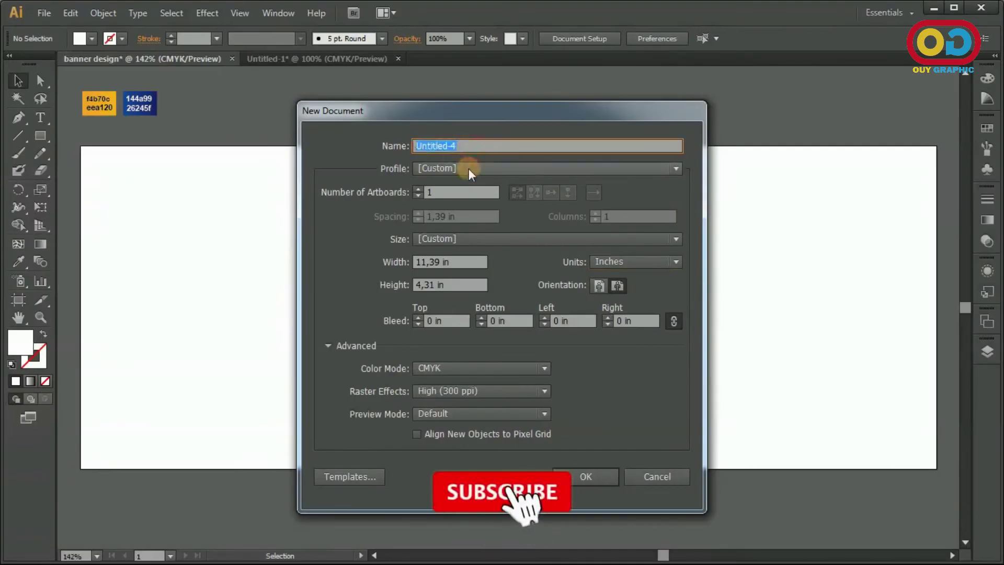
# Step: Name the new document 'banner design', 820 × 310 px, with units in Pixels
pyautogui.write('banner des')
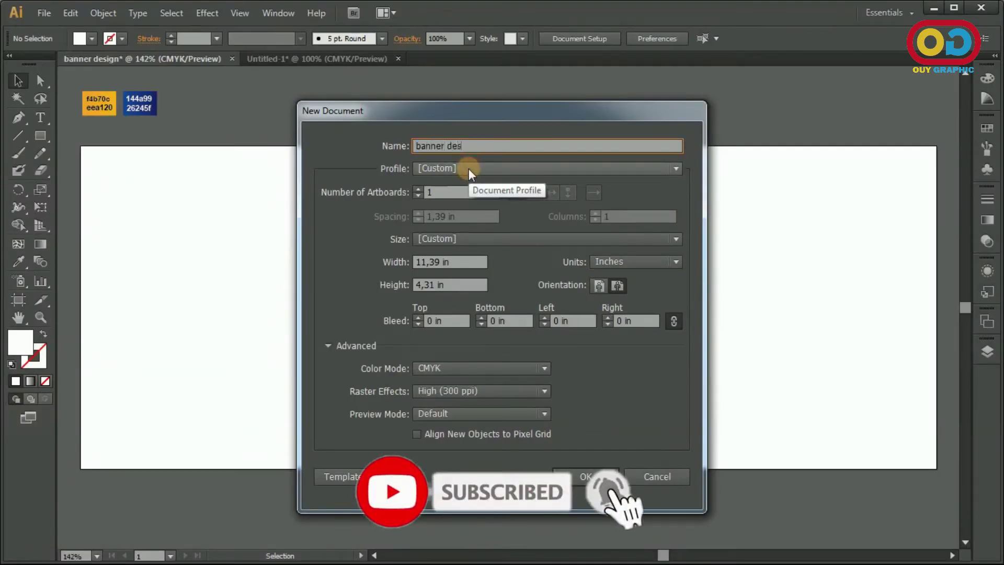
pyautogui.write('ign')
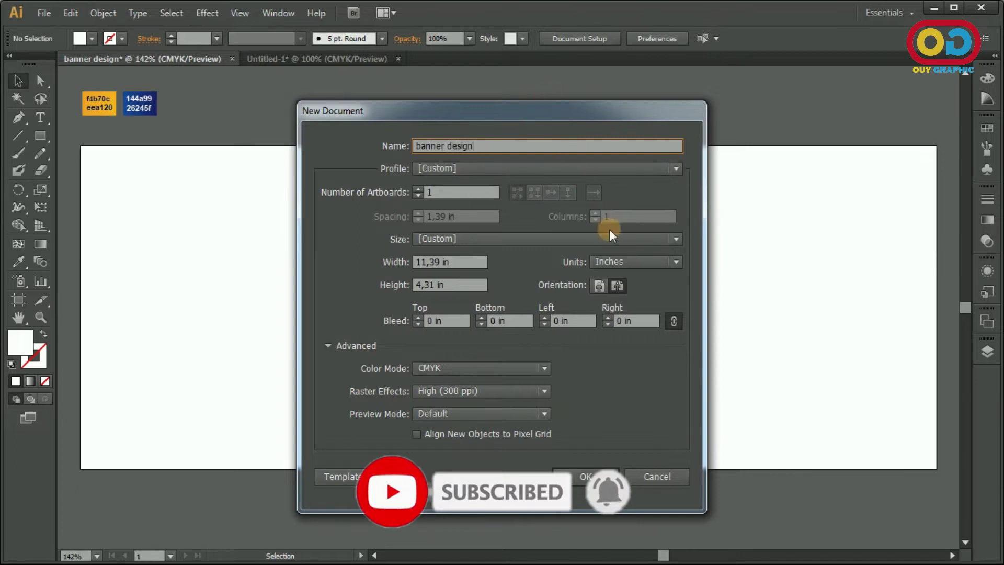
pyautogui.click(629, 265)
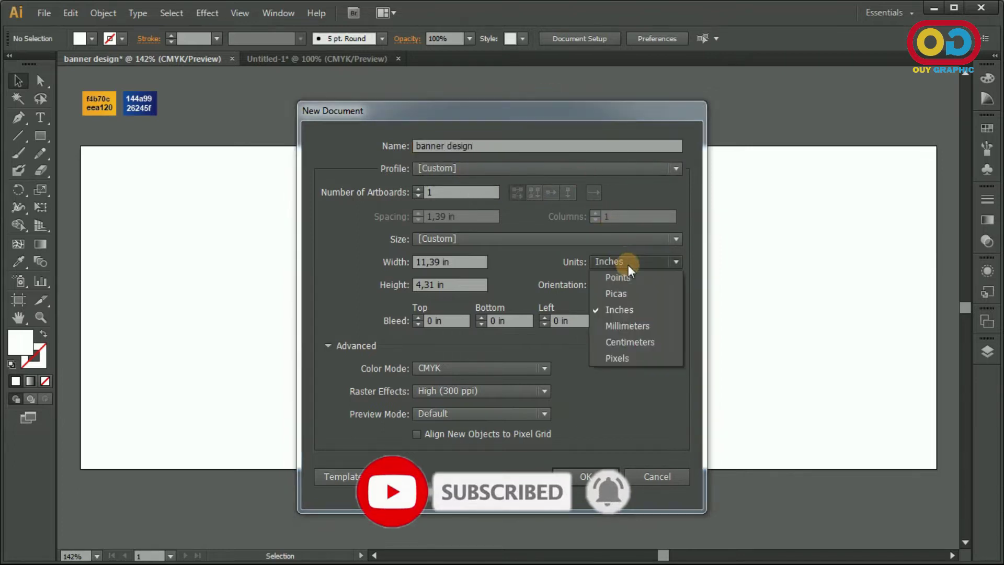
pyautogui.click(622, 356)
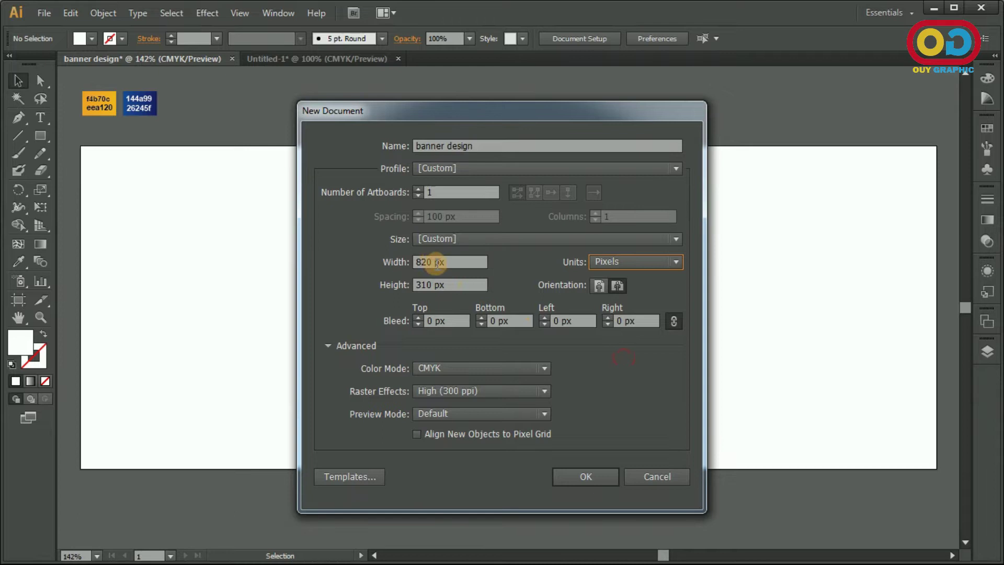
pyautogui.moveTo(432, 262)
pyautogui.mouseDown()
pyautogui.moveTo(414, 262)
pyautogui.moveTo(413, 285)
pyautogui.mouseUp()
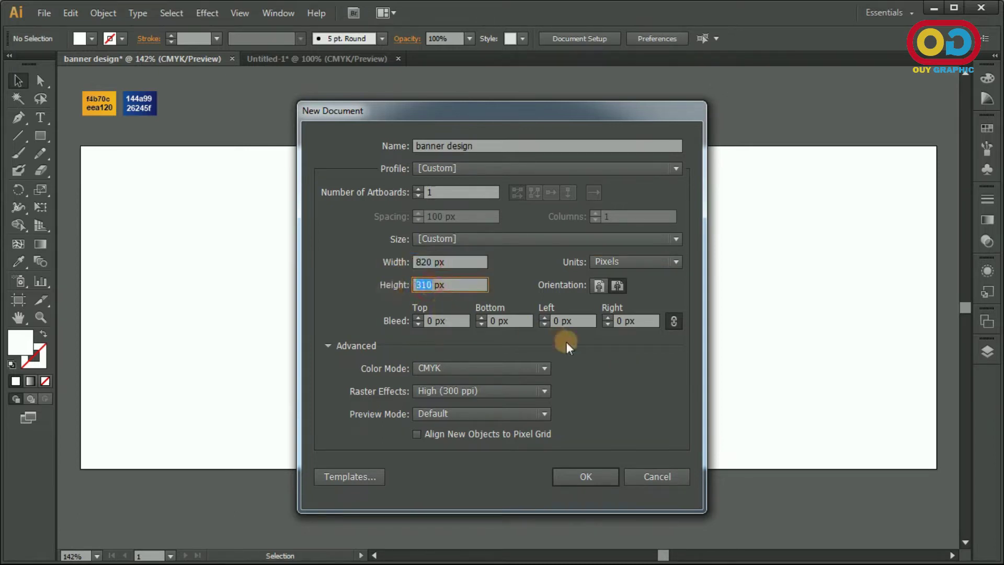
pyautogui.press('Return')
# Step: Draw an 820 × 310 px rectangle and centre it horizontally and vertically on the artboard
pyautogui.click(42, 134)
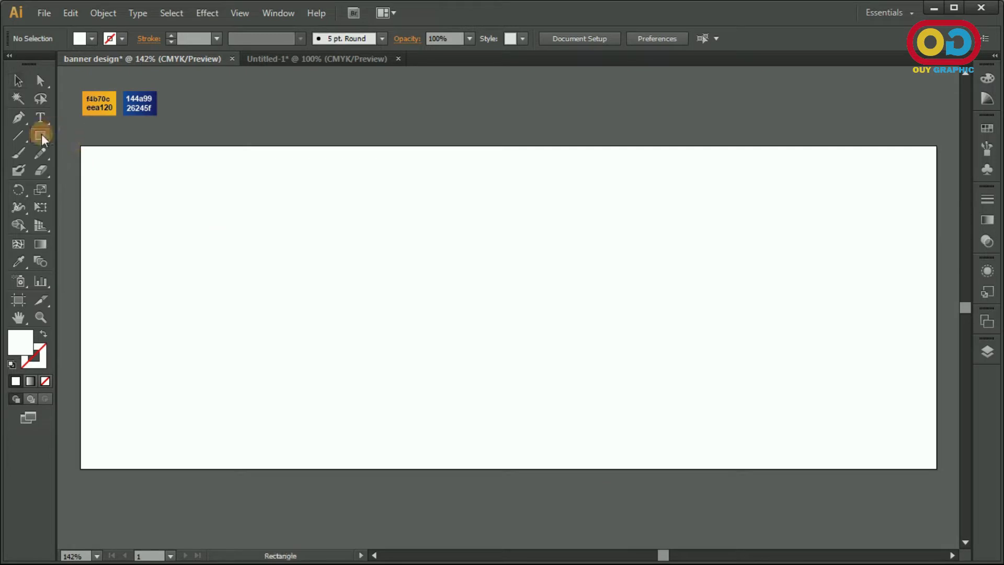
pyautogui.click(424, 279)
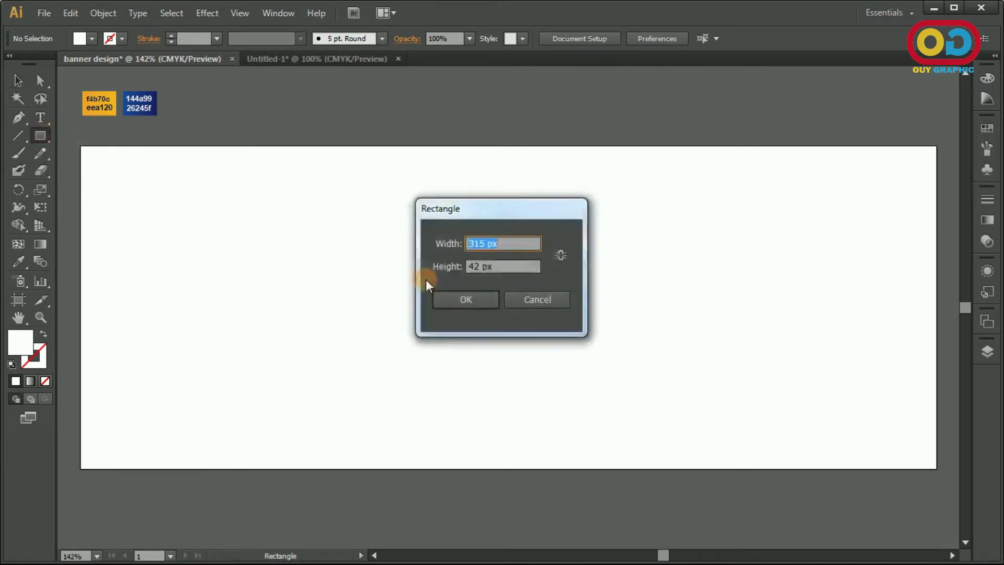
pyautogui.write('820')
pyautogui.press('Tab')
pyautogui.write('310')
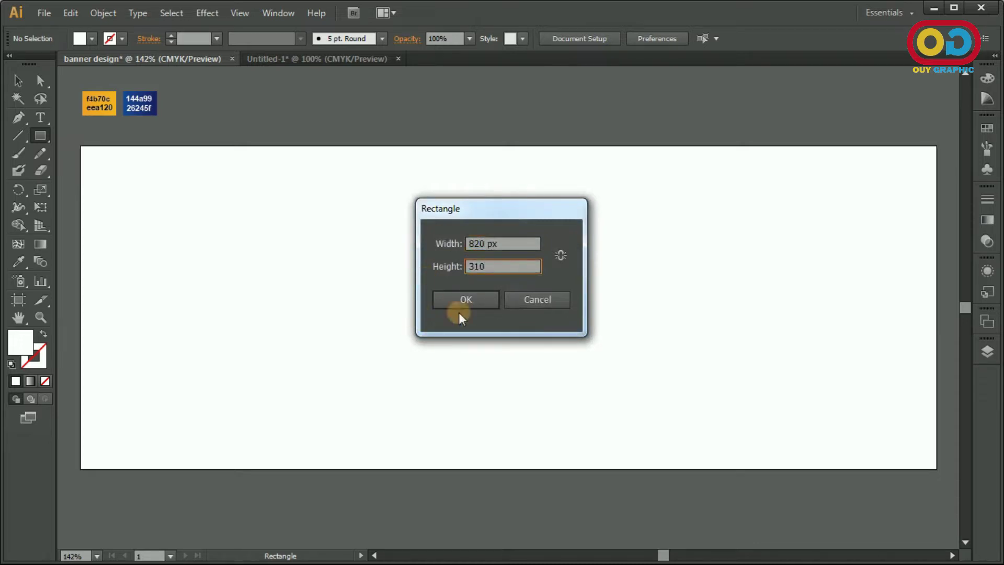
pyautogui.click(489, 294)
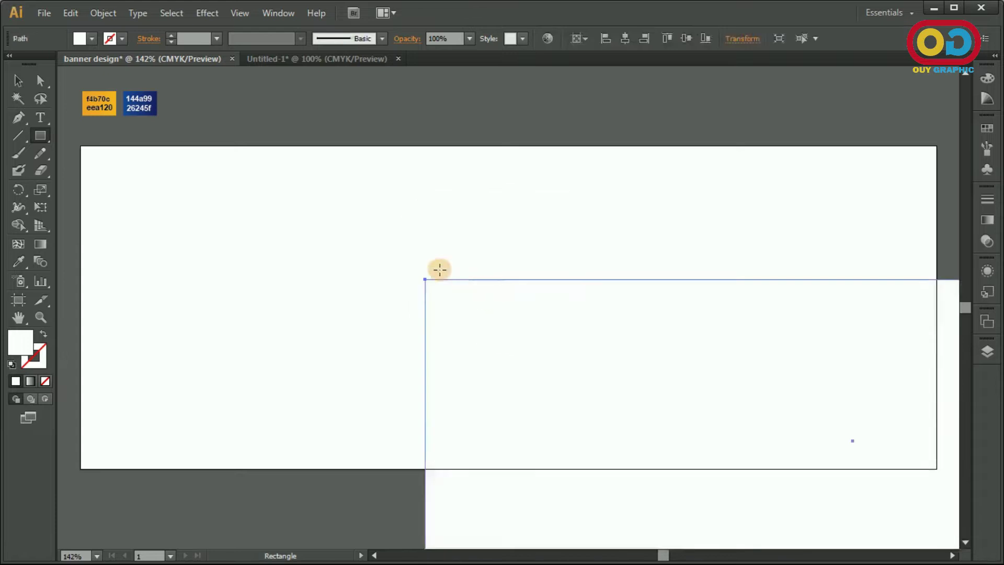
pyautogui.click(18, 80)
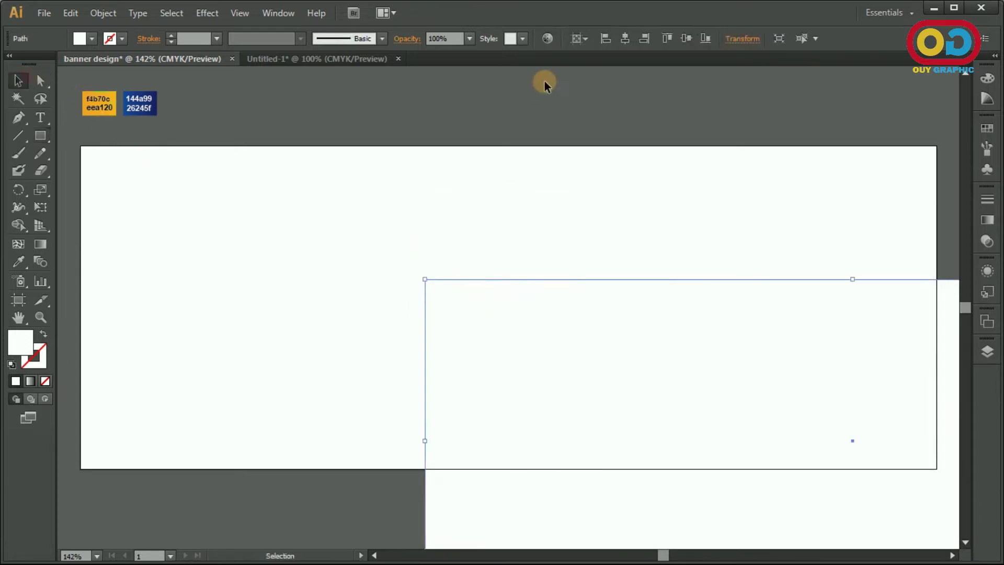
pyautogui.click(624, 41)
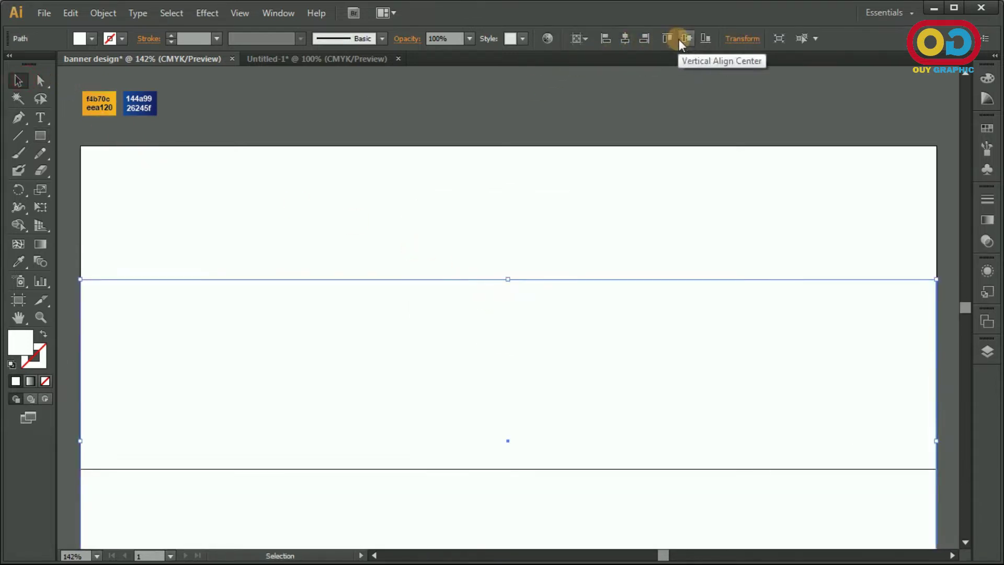
pyautogui.click(679, 39)
# Step: Fill the banner rectangle with the blue gradient swatch
pyautogui.click(17, 257)
pyautogui.click(159, 109)
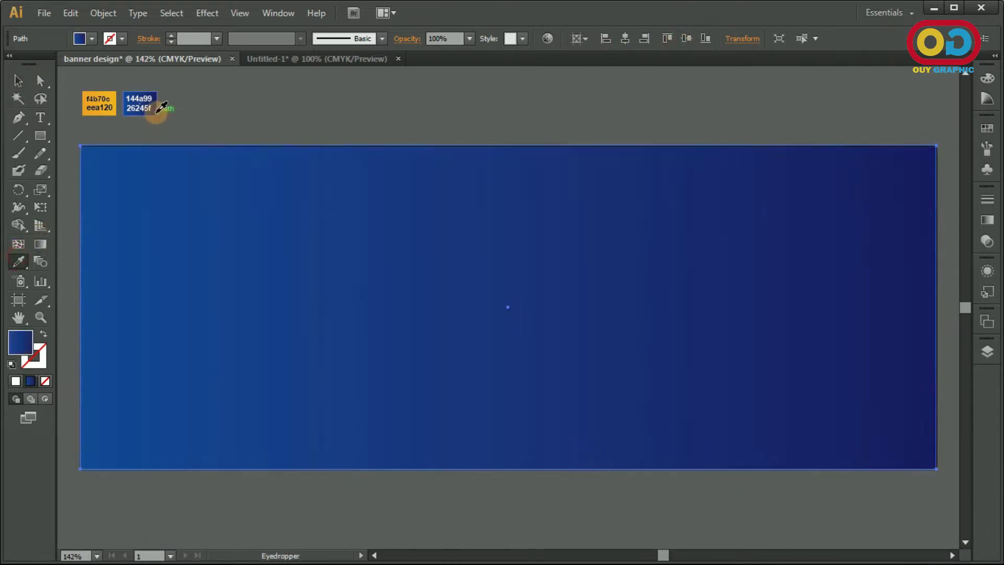
pyautogui.click(18, 80)
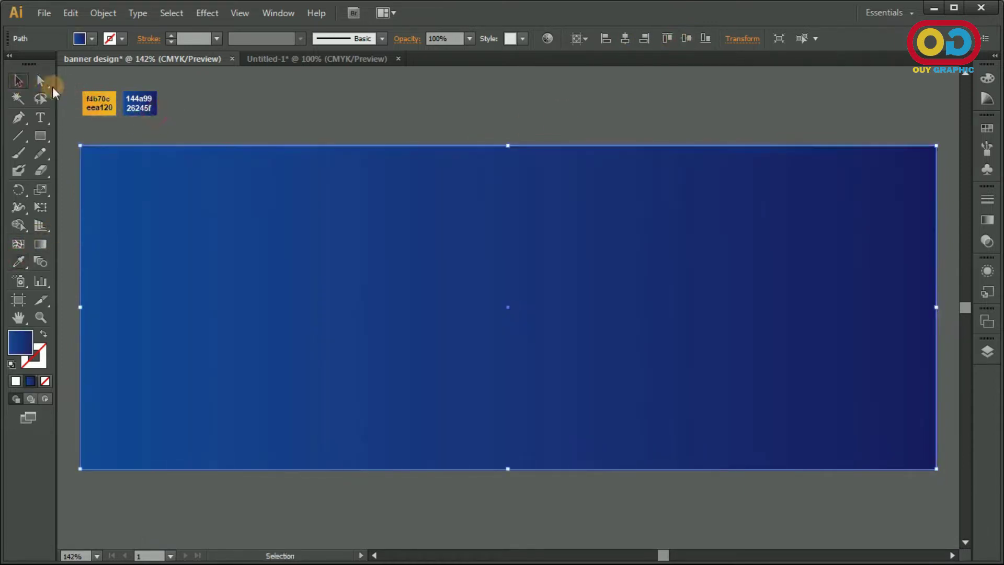
pyautogui.click(239, 100)
pyautogui.click(325, 249)
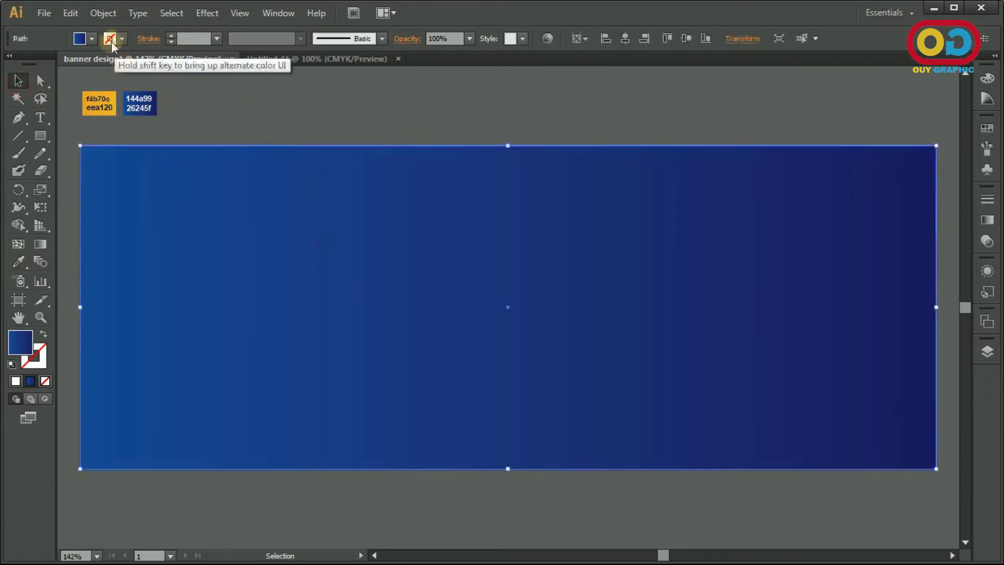
# Step: Paste a copy of the rectangle in front and give it the orange gradient
pyautogui.click(71, 13)
pyautogui.click(108, 85)
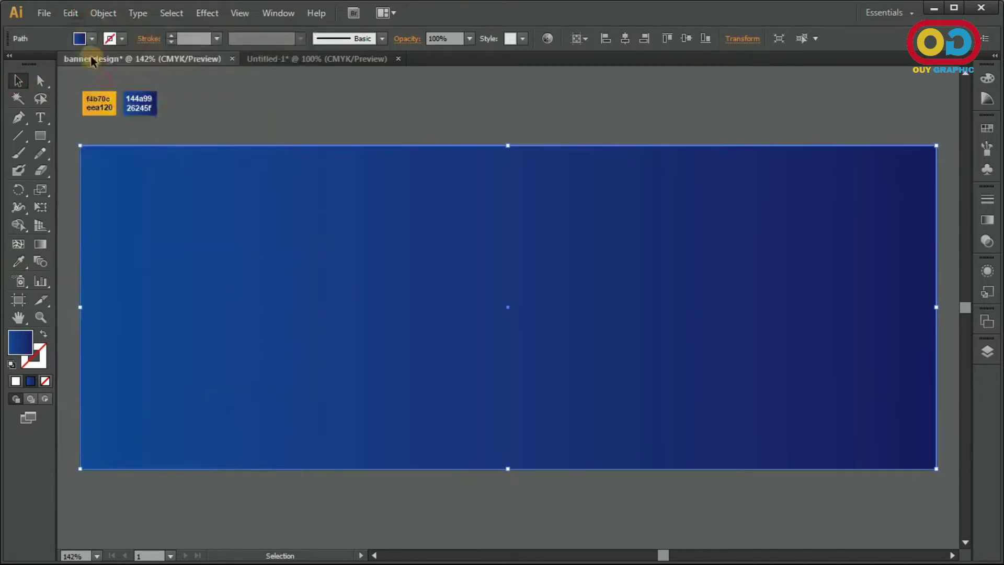
pyautogui.click(70, 15)
pyautogui.click(137, 121)
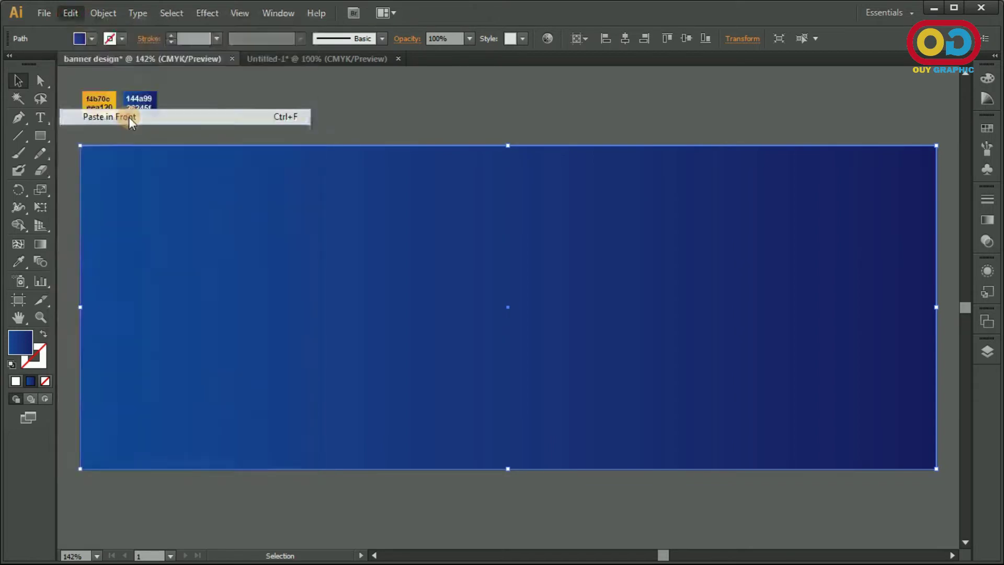
pyautogui.click(18, 263)
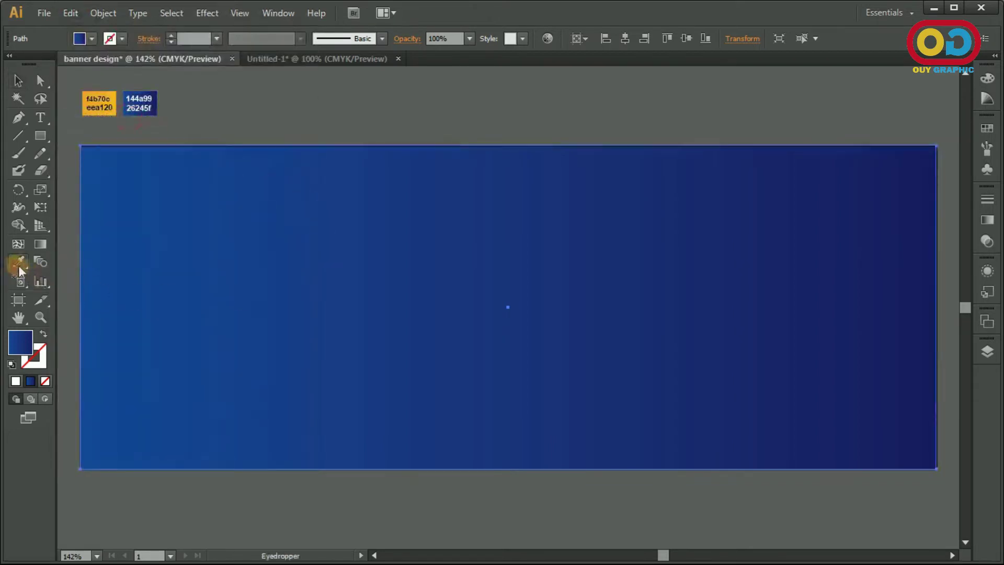
pyautogui.click(113, 96)
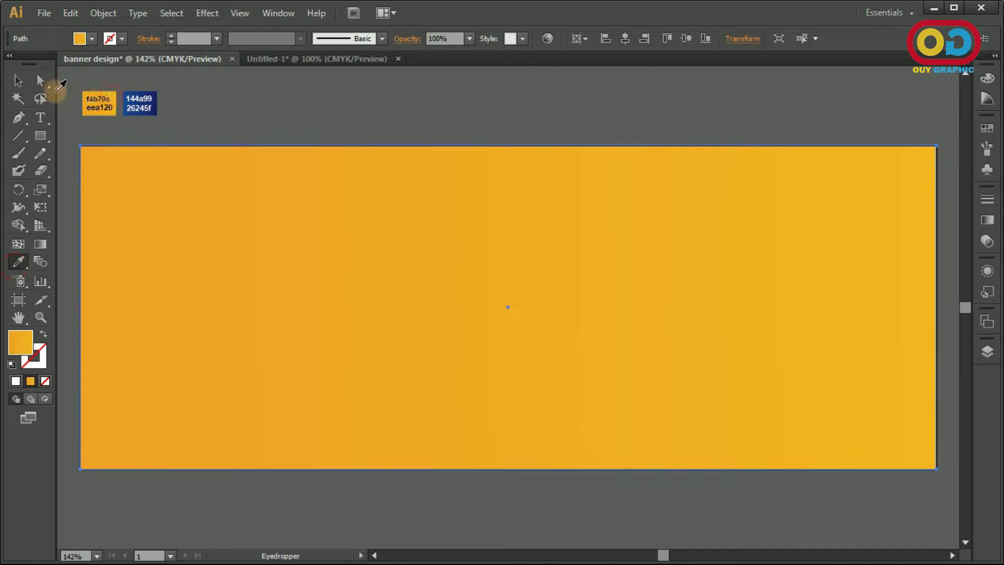
# Step: Narrow the orange copy to cover only the banner's left part, about 229 px
pyautogui.click(18, 81)
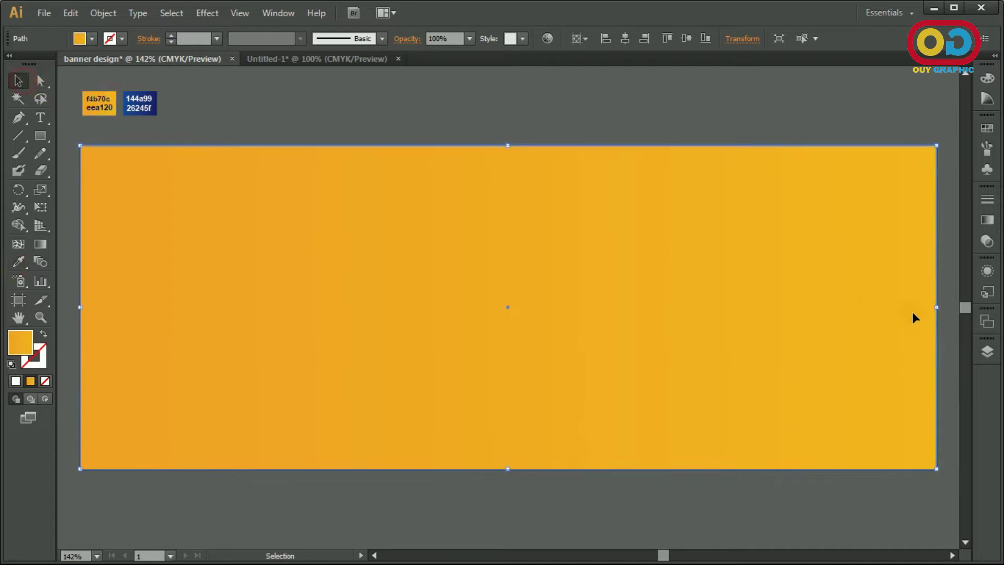
pyautogui.moveTo(936, 308); pyautogui.dragTo(330, 295)
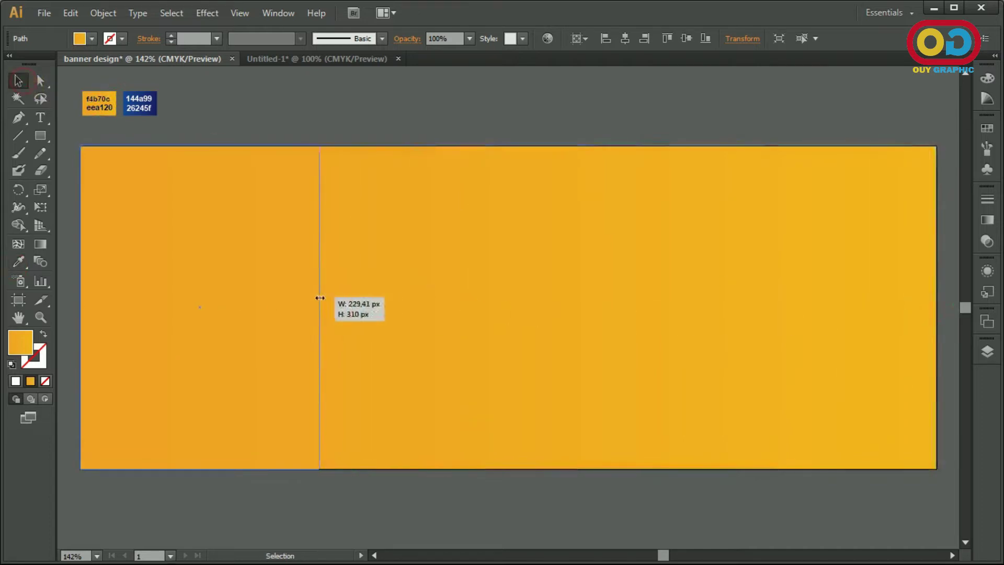
pyautogui.hotkey('ctrl', '1')
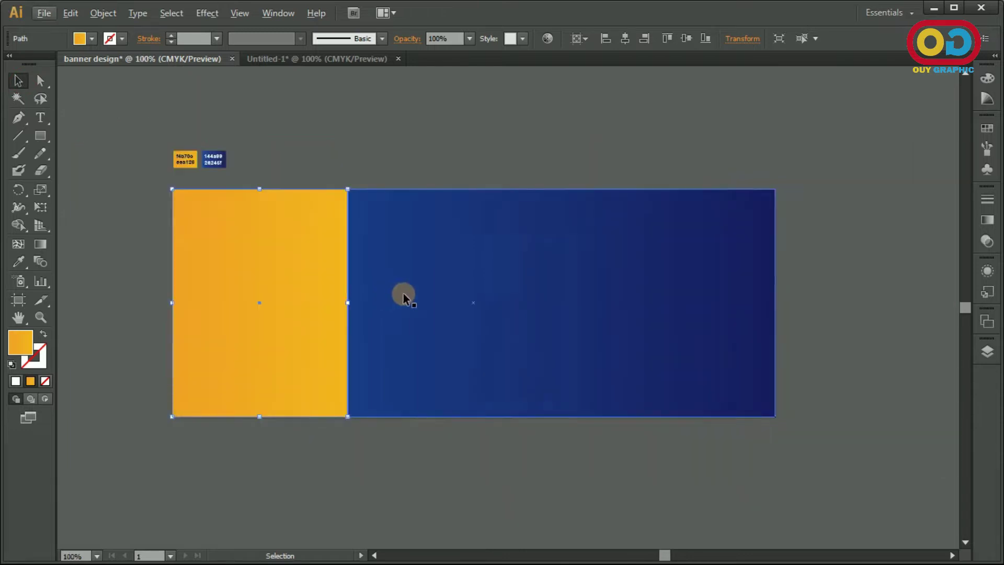
pyautogui.moveTo(404, 293); pyautogui.dragTo(453, 290)
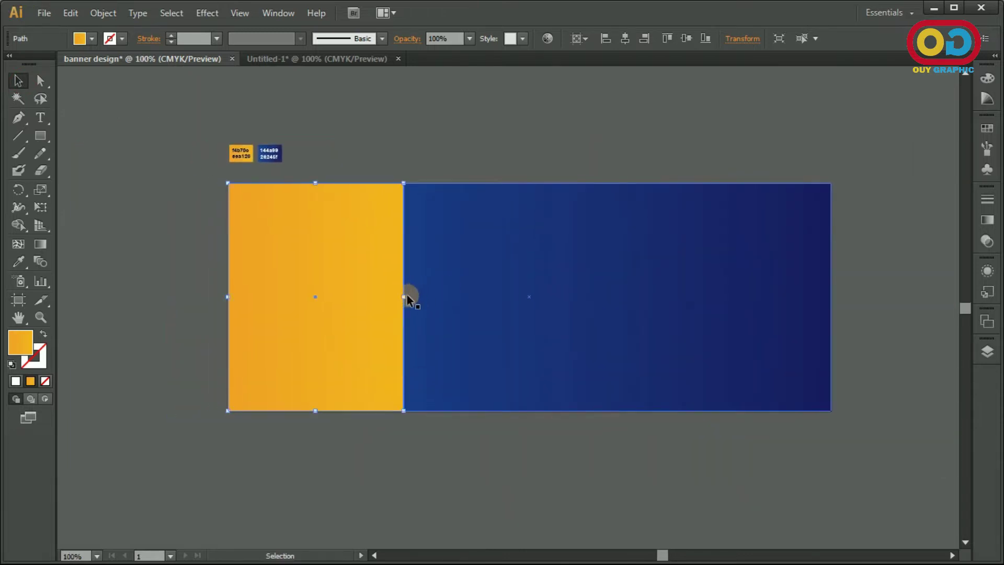
pyautogui.click(456, 151)
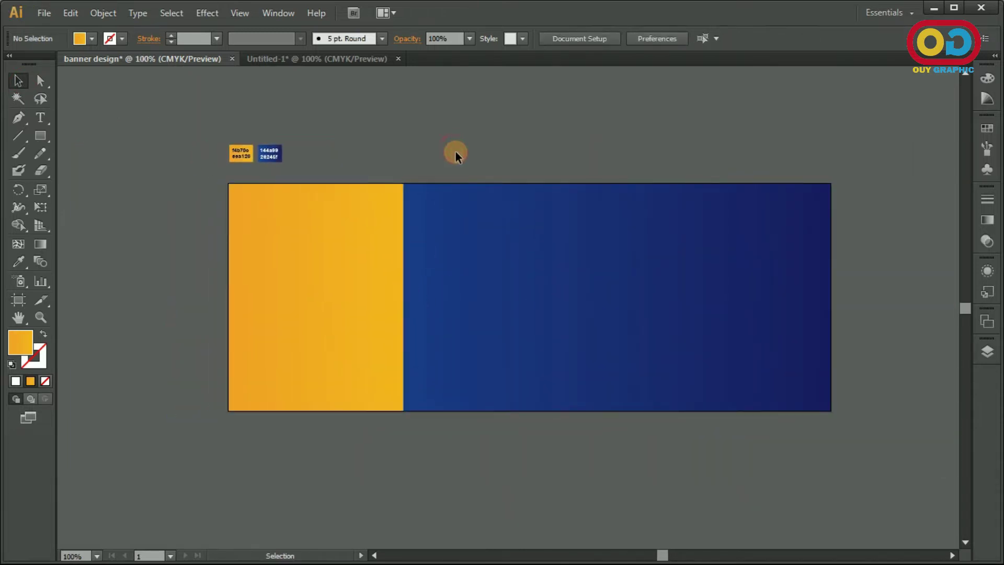
# Step: Draw a white-filled rectangle spanning the orange and blue panels
pyautogui.click(41, 135)
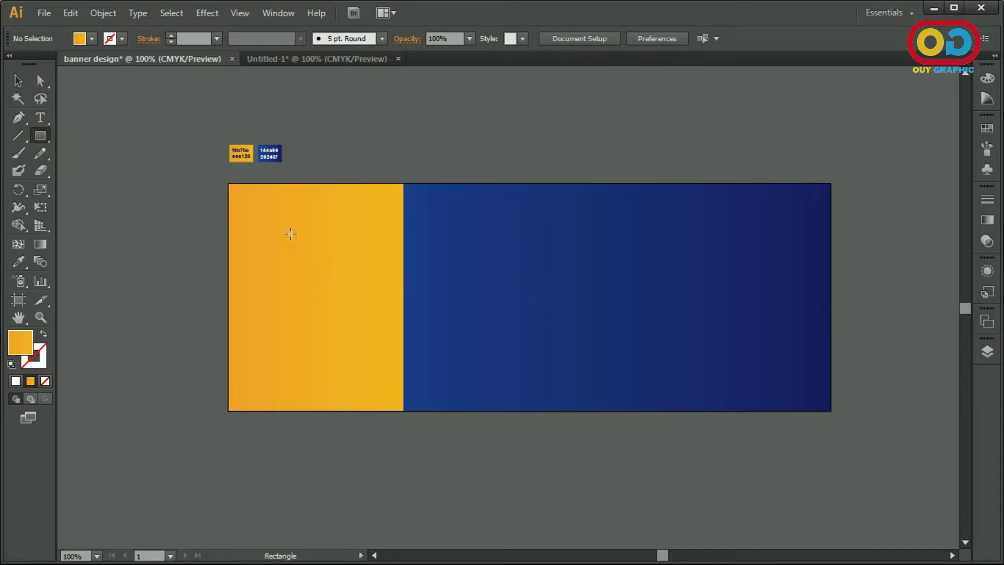
pyautogui.moveTo(289, 225); pyautogui.dragTo(534, 378)
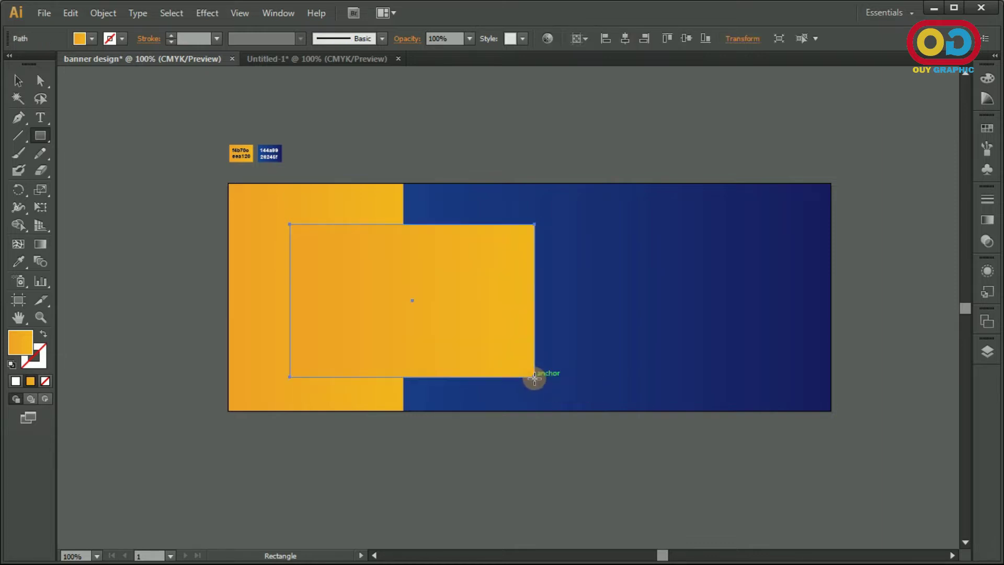
pyautogui.doubleClick(22, 345)
pyautogui.click(567, 333)
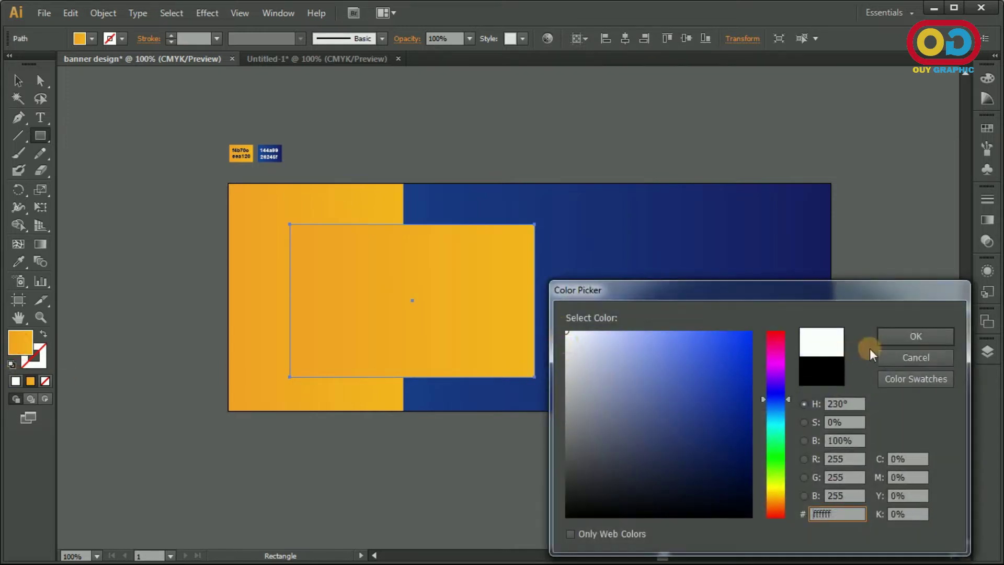
pyautogui.click(893, 337)
# Step: Centre the white rectangle vertically and stretch it to about 333 × 216 px
pyautogui.click(17, 82)
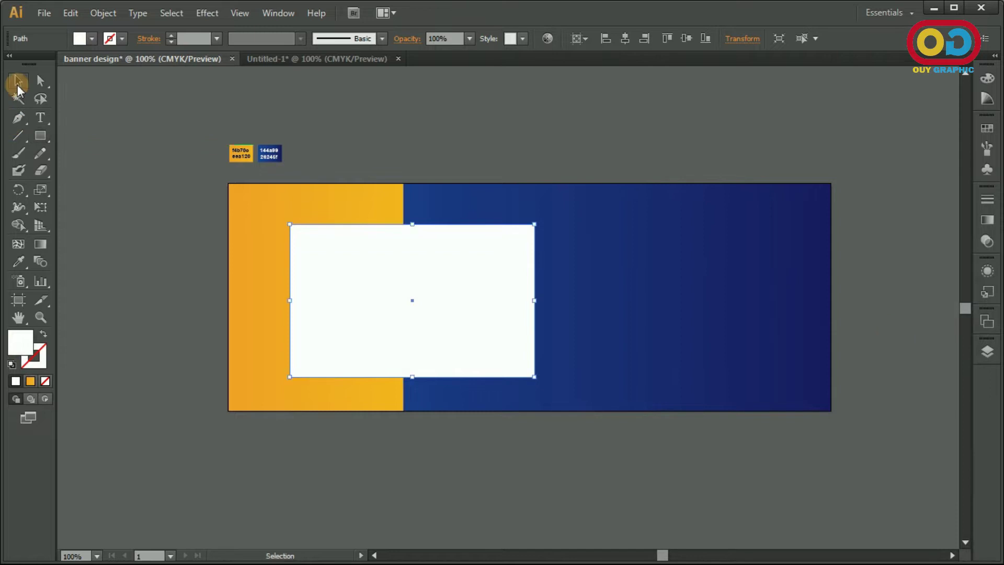
pyautogui.click(682, 42)
pyautogui.click(633, 94)
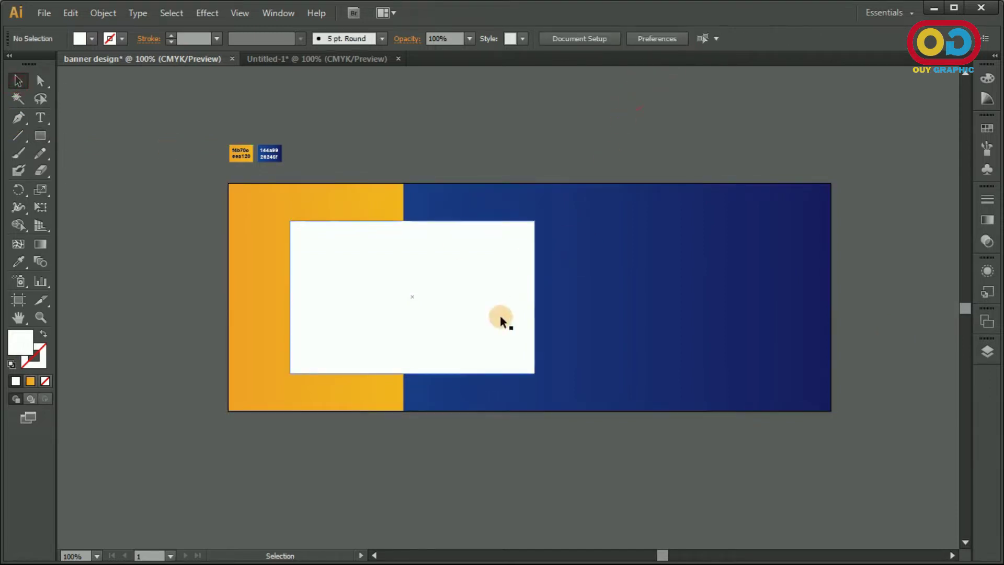
pyautogui.click(469, 341)
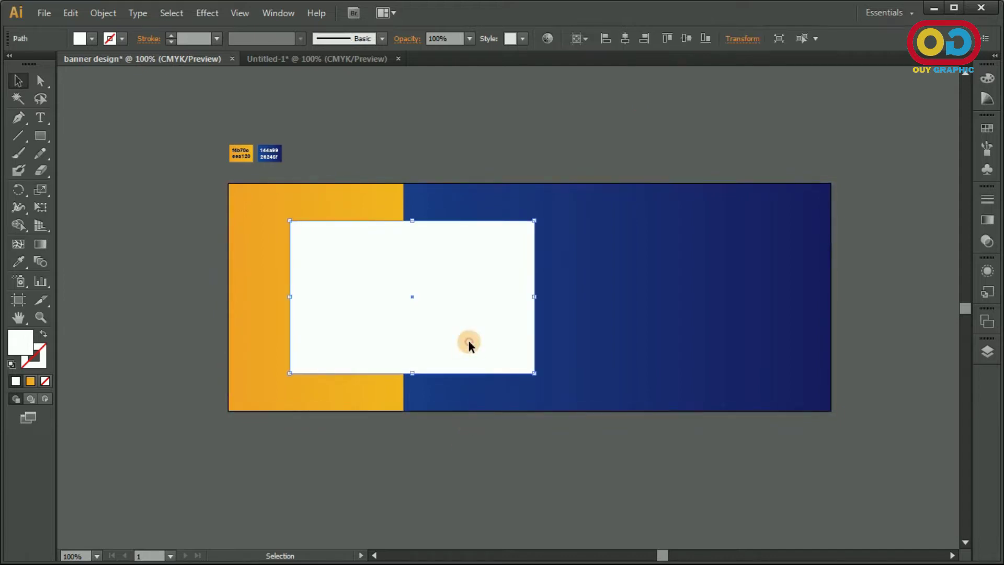
pyautogui.moveTo(417, 372); pyautogui.dragTo(416, 374)
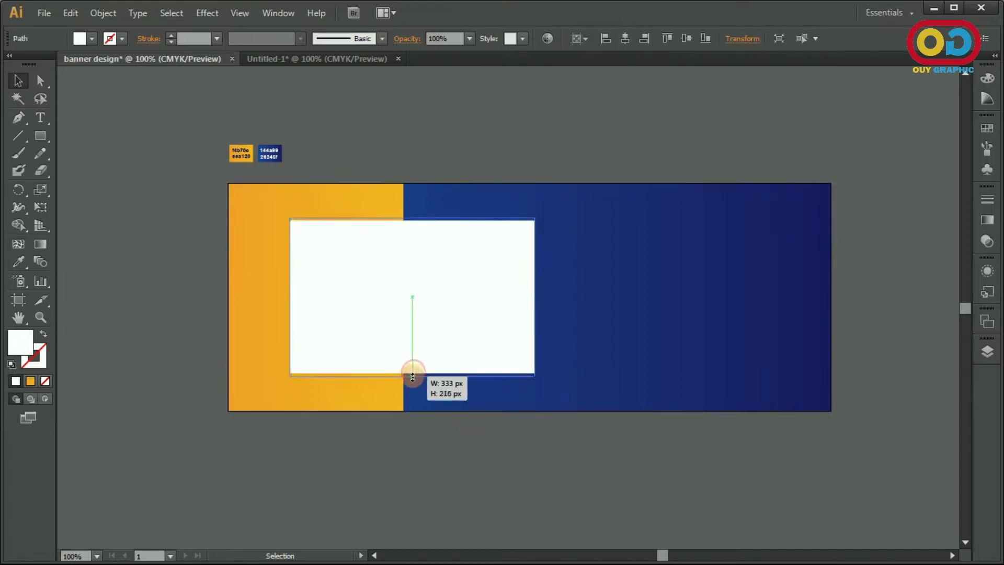
pyautogui.click(493, 150)
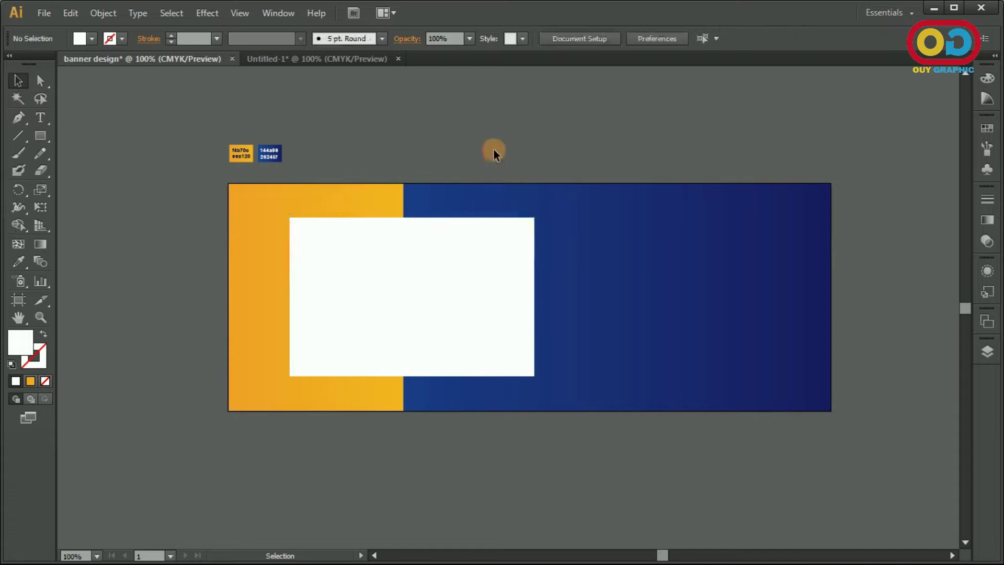
pyautogui.click(445, 290)
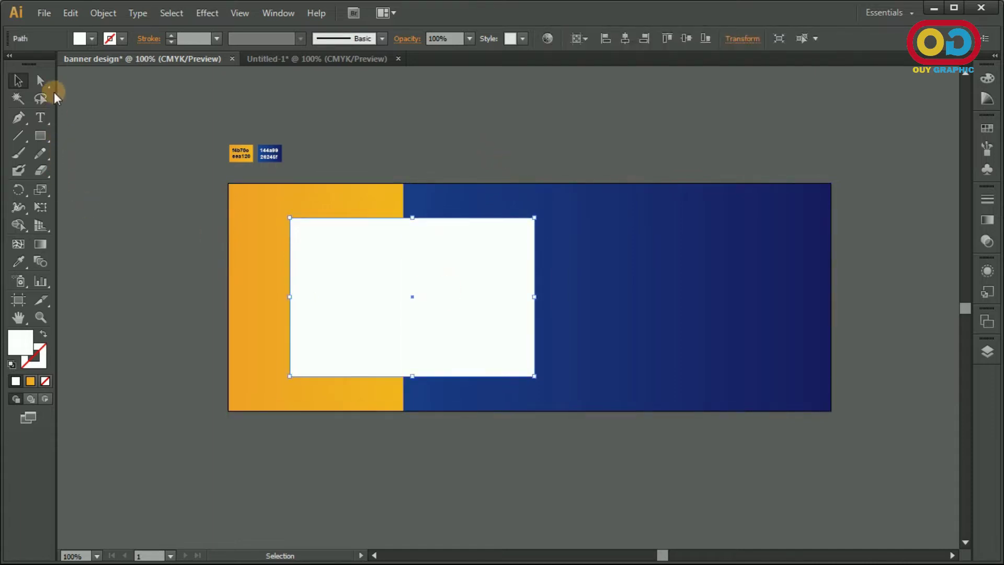
# Step: Add an anchor on the top edge and pull the top-left corner down into a diagonal cut
pyautogui.click(28, 116)
pyautogui.click(78, 134)
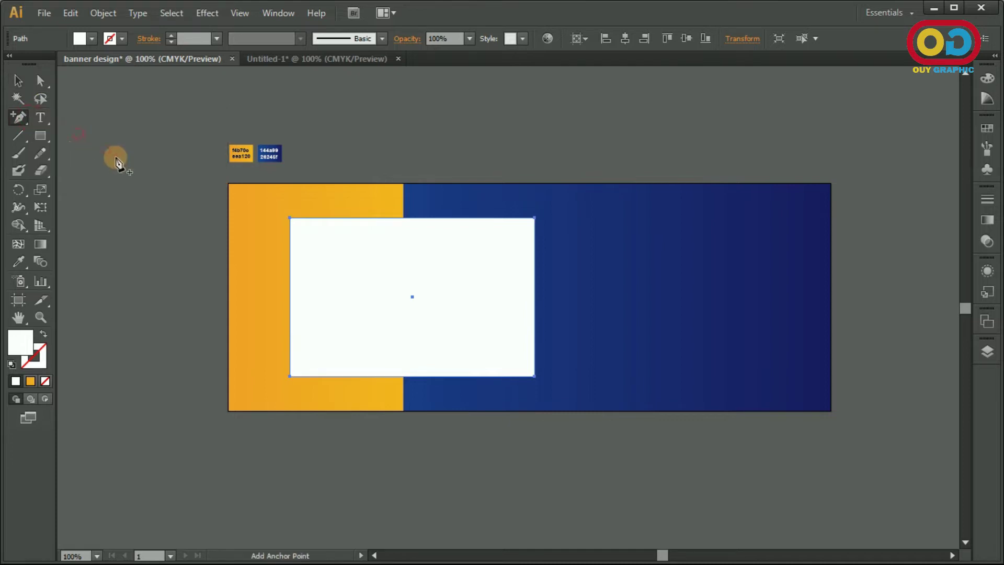
pyautogui.click(331, 218)
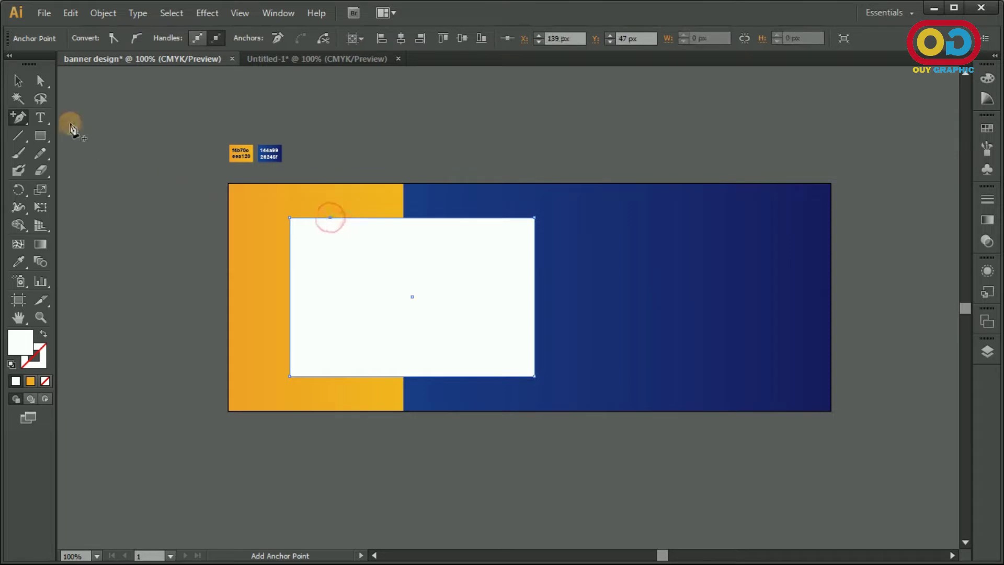
pyautogui.click(41, 82)
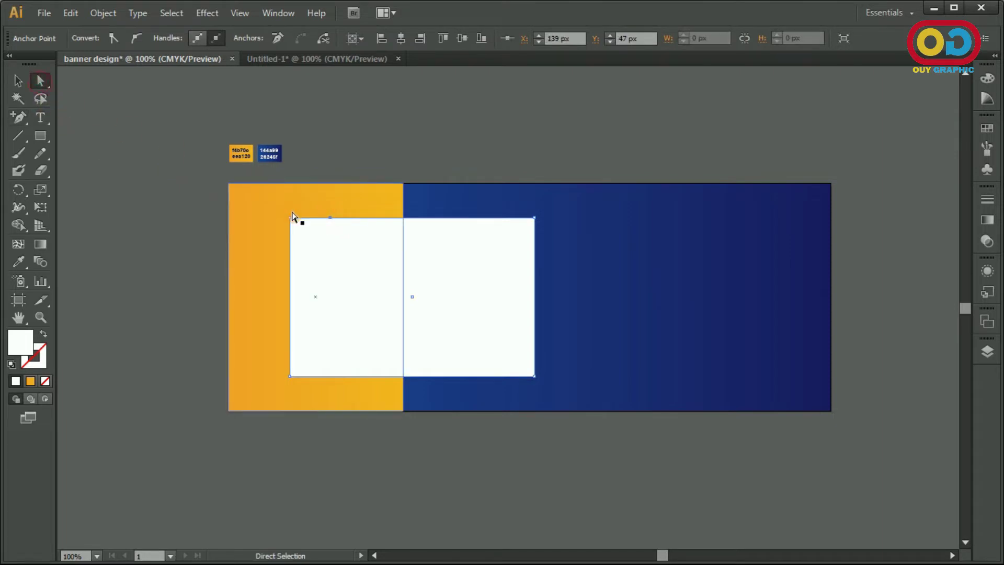
pyautogui.moveTo(291, 220)
pyautogui.mouseDown()
pyautogui.moveTo(309, 217)
pyautogui.moveTo(291, 233)
pyautogui.moveTo(290, 253)
pyautogui.mouseUp()
pyautogui.hotkey('ctrl', 'z')
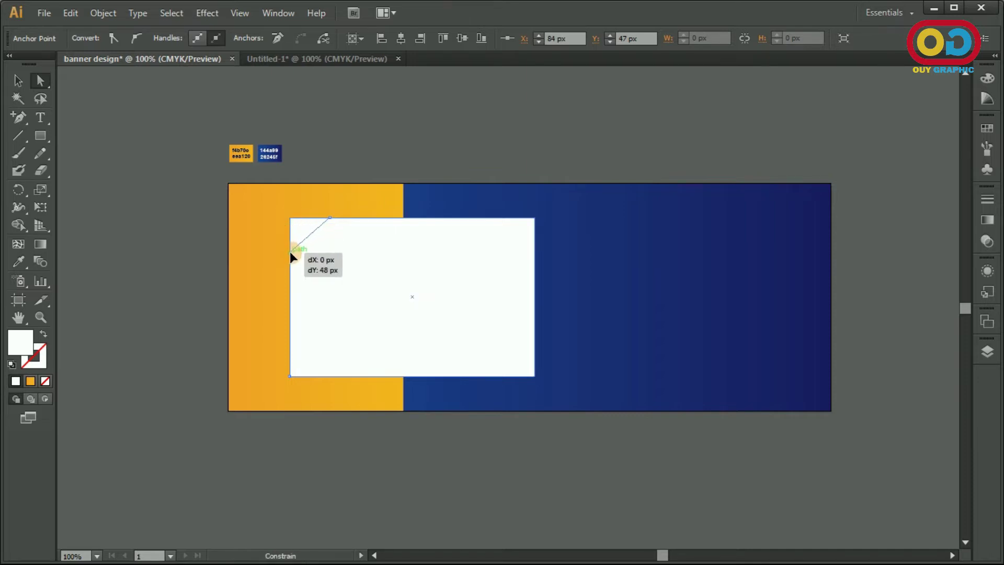
pyautogui.moveTo(290, 252); pyautogui.dragTo(290, 252)
pyautogui.click(283, 248)
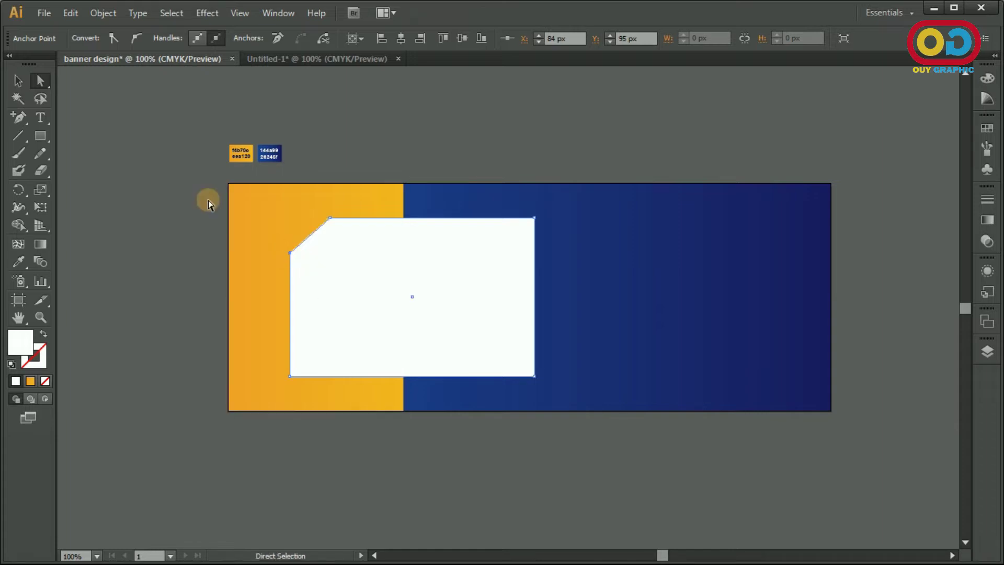
pyautogui.click(120, 130)
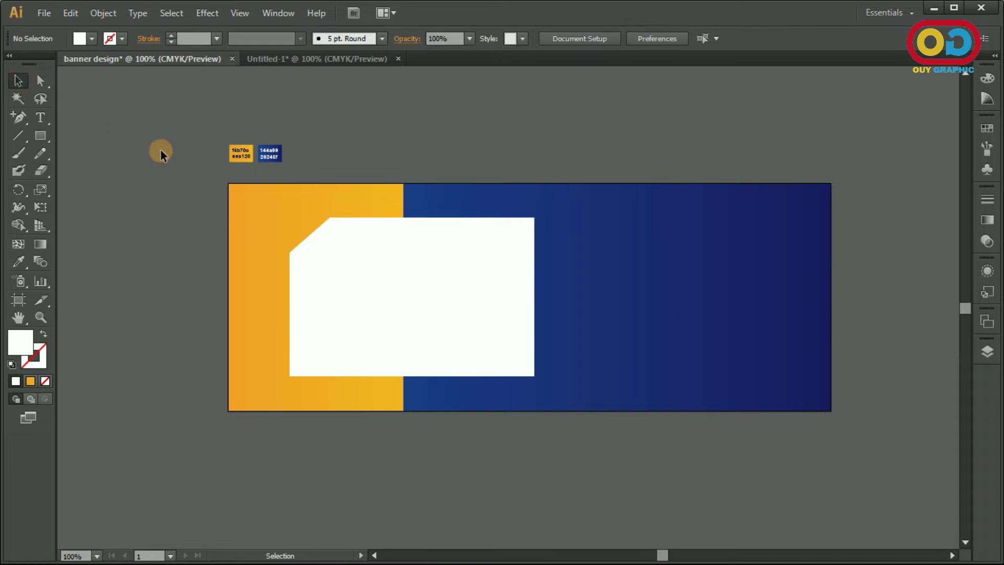
pyautogui.click(476, 288)
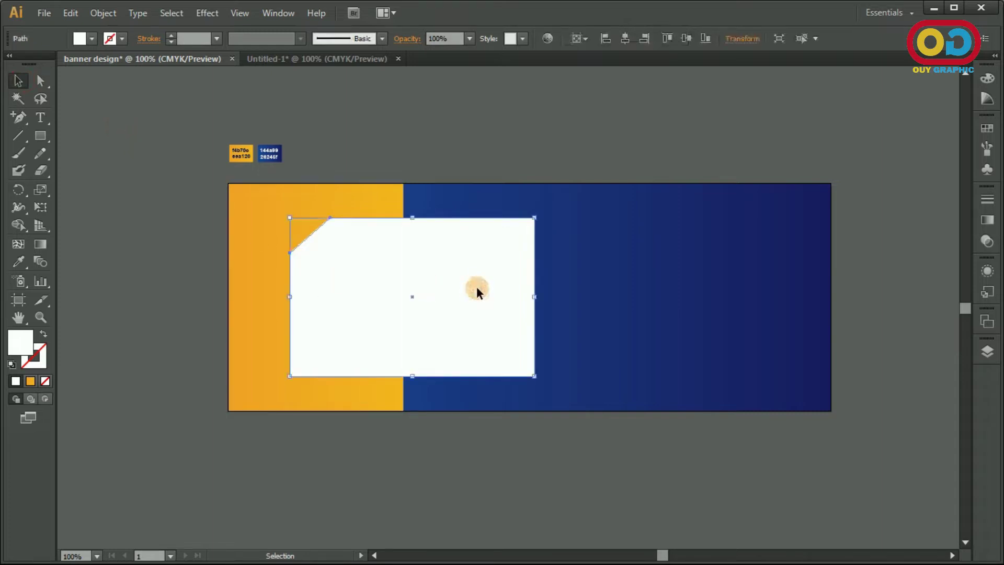
pyautogui.click(112, 18)
pyautogui.moveTo(119, 312)
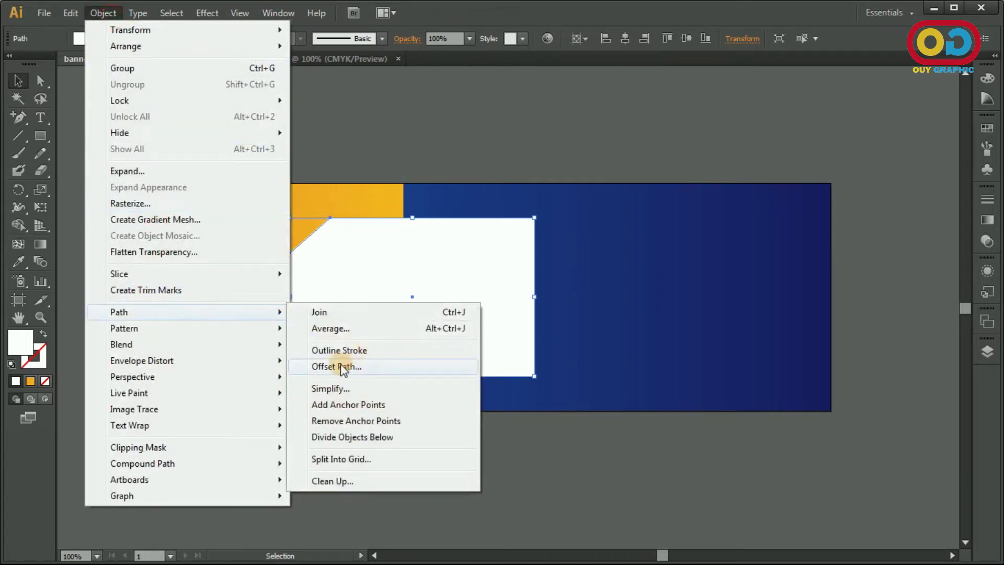
# Step: Add a 7 px offset path around the cut-corner shape
pyautogui.click(360, 367)
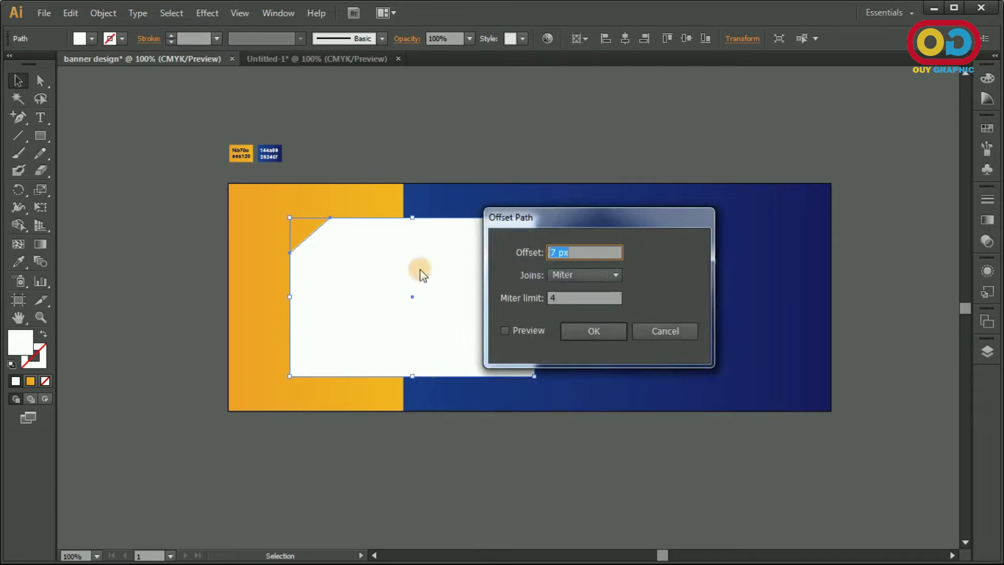
pyautogui.click(507, 331)
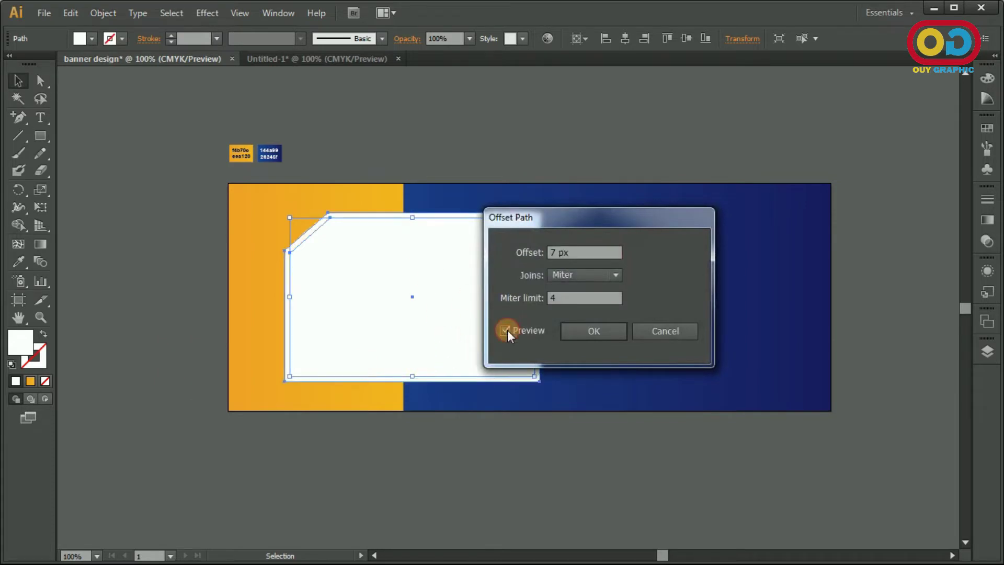
pyautogui.click(592, 332)
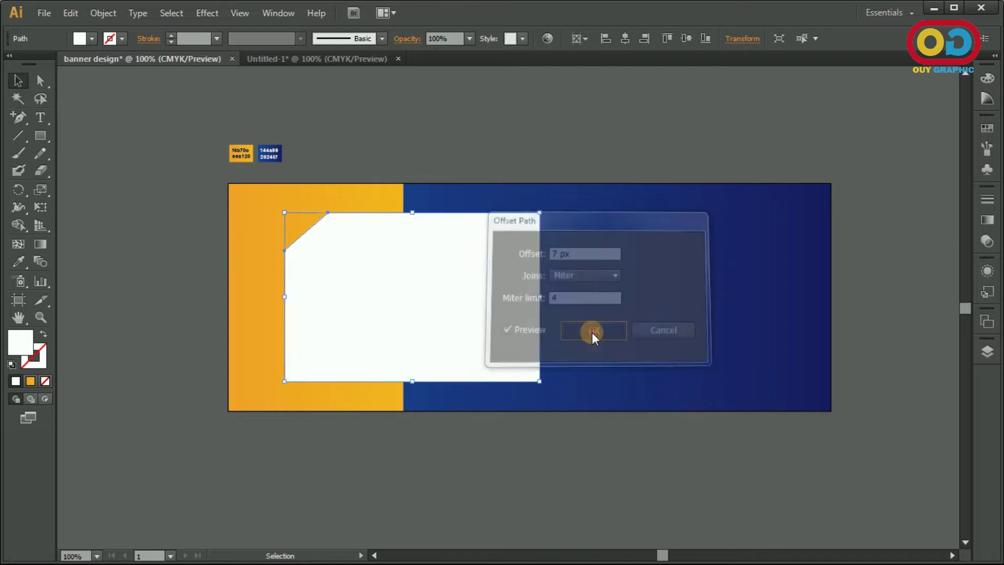
pyautogui.click(532, 424)
# Step: Fill the inner shape dark grey #303030
pyautogui.click(408, 296)
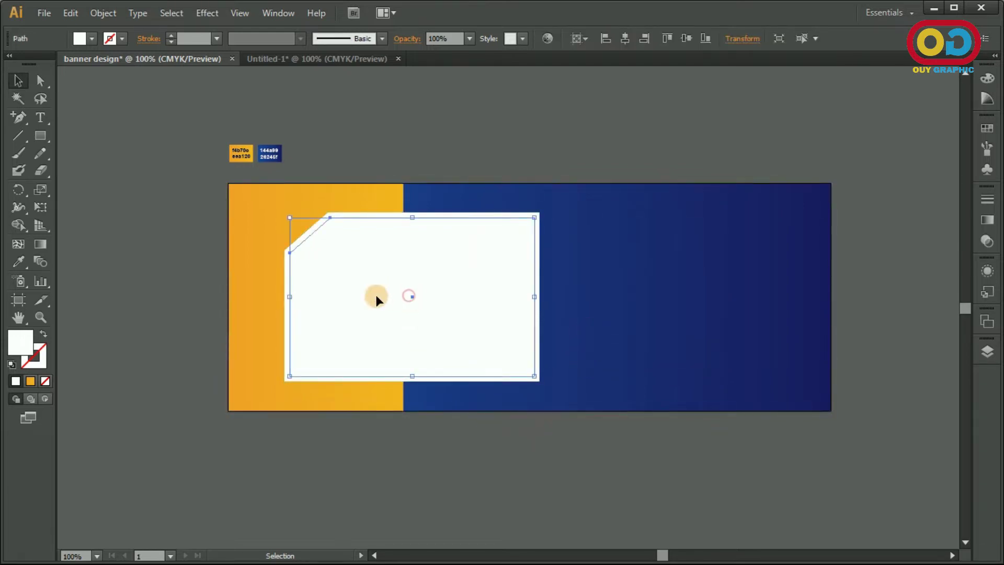
pyautogui.doubleClick(18, 343)
pyautogui.moveTo(585, 444); pyautogui.dragTo(556, 483)
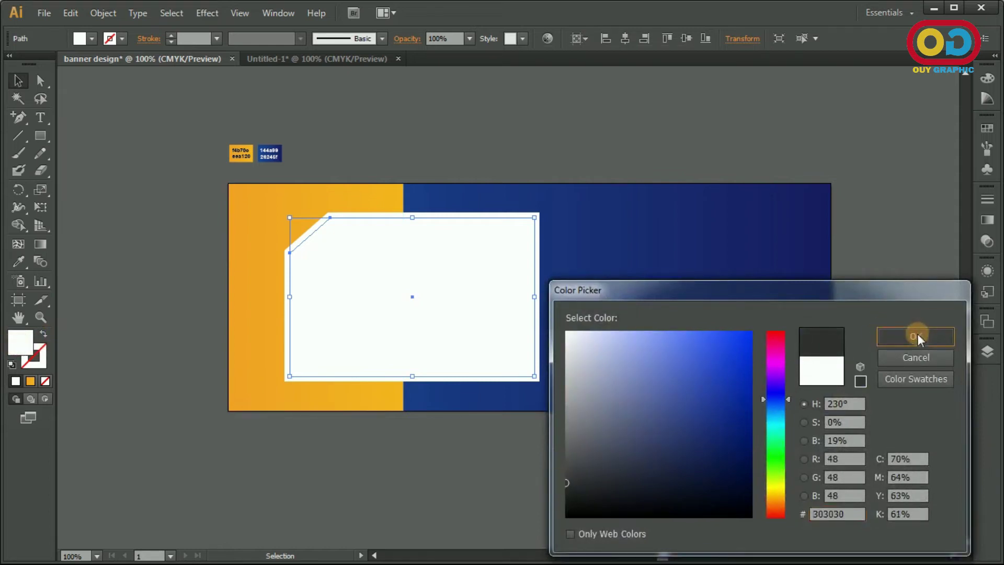
pyautogui.click(915, 336)
pyautogui.click(567, 475)
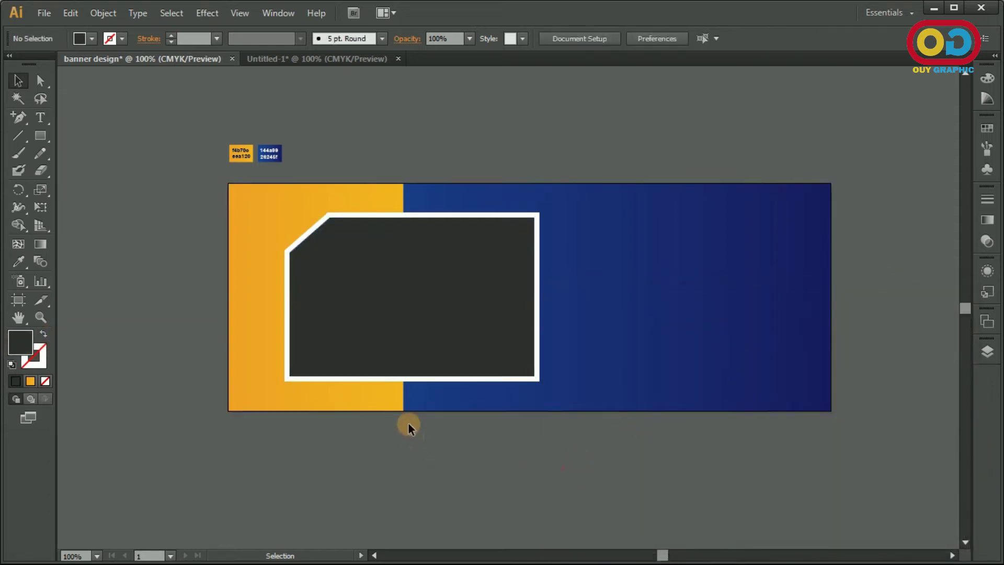
# Step: Place the pic3 photo onto the artboard
pyautogui.click(45, 14)
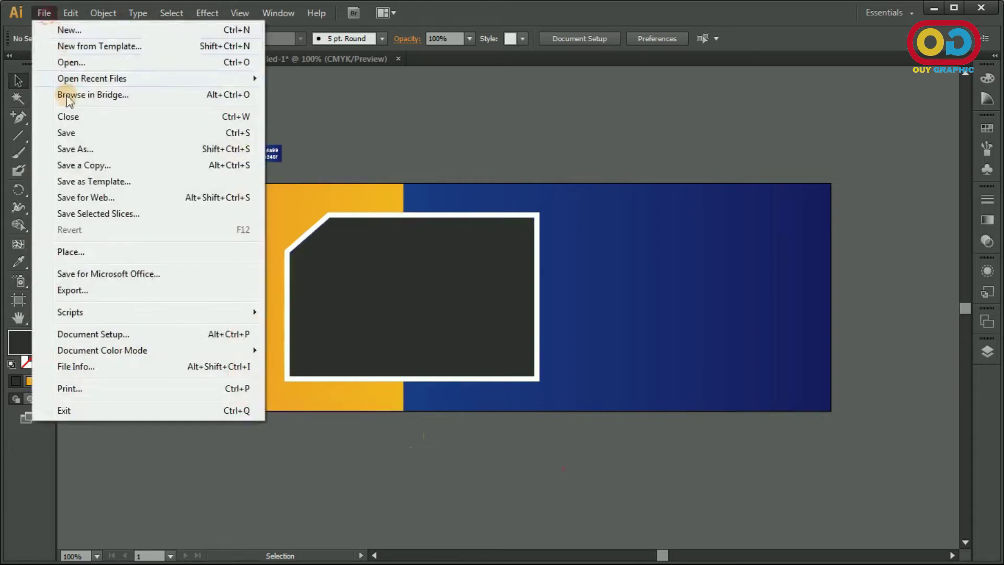
pyautogui.click(88, 252)
pyautogui.click(273, 117)
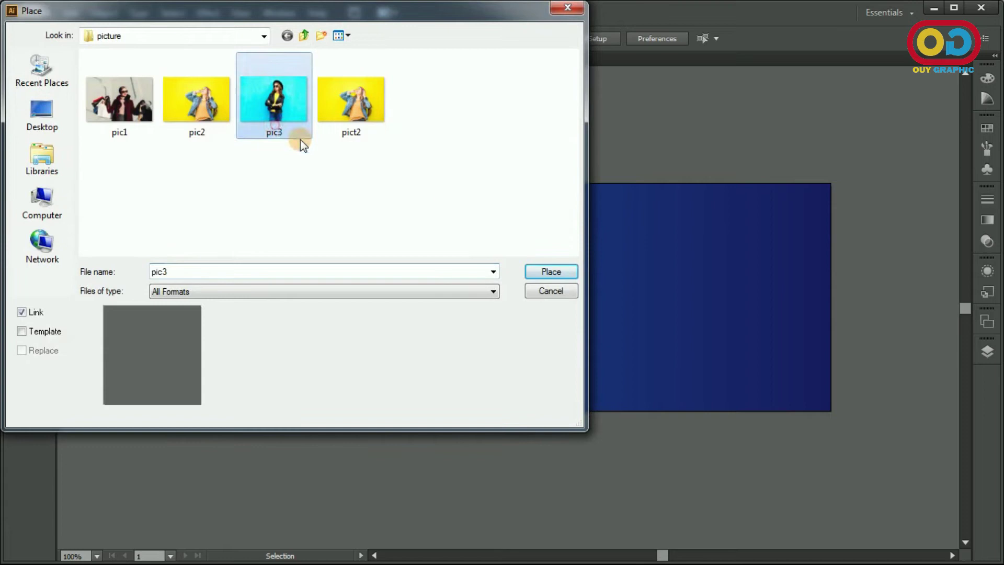
pyautogui.click(544, 272)
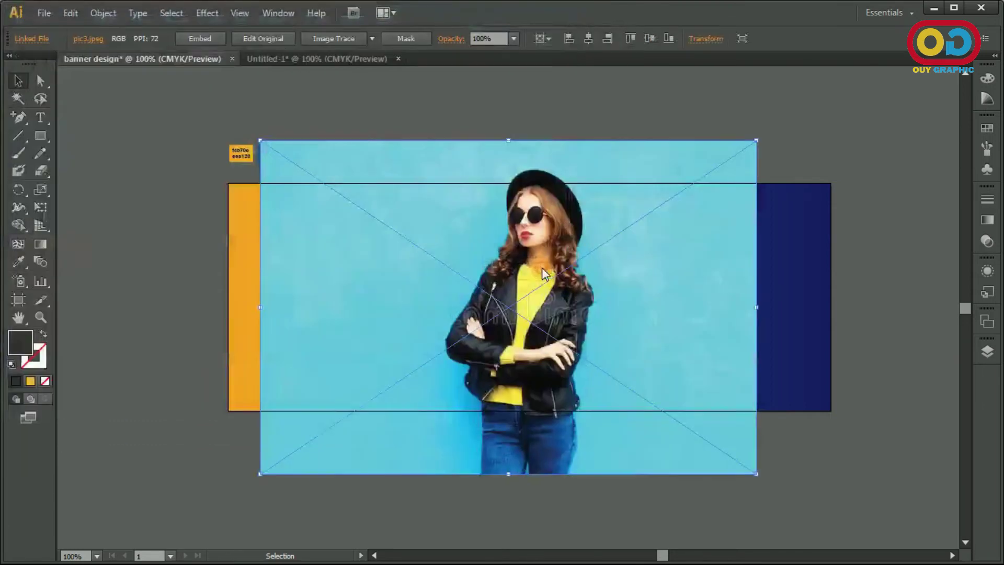
# Step: Move and scale the pic3 photo down over the dark framed panel
pyautogui.moveTo(614, 244); pyautogui.dragTo(545, 262)
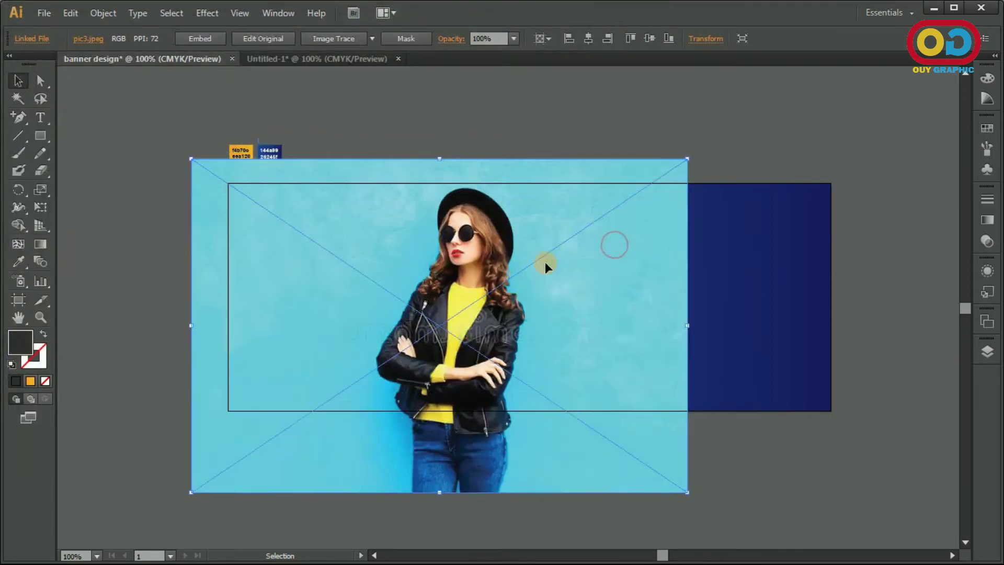
pyautogui.moveTo(686, 158); pyautogui.dragTo(566, 225)
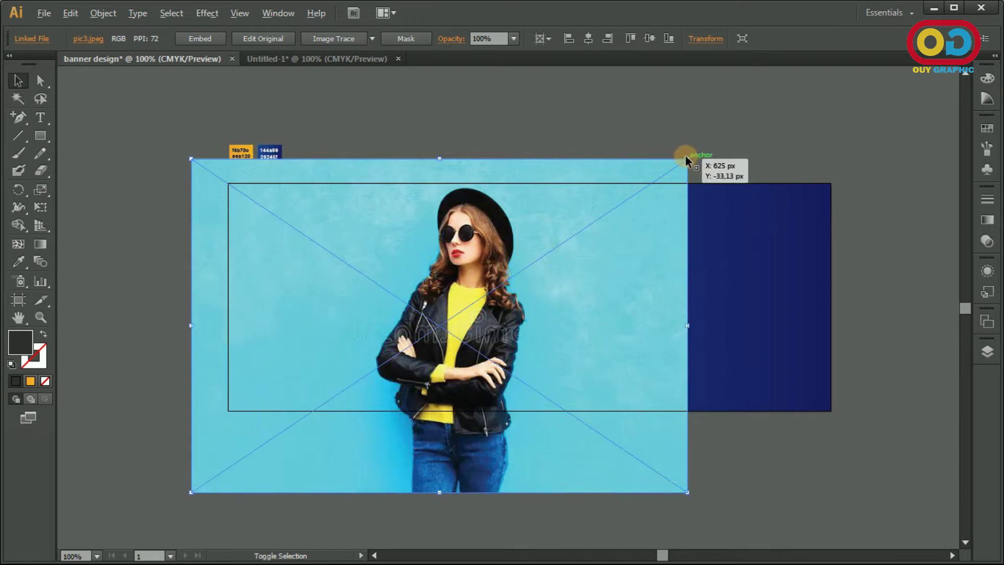
pyautogui.moveTo(493, 302); pyautogui.dragTo(466, 301)
pyautogui.moveTo(538, 406); pyautogui.dragTo(548, 410)
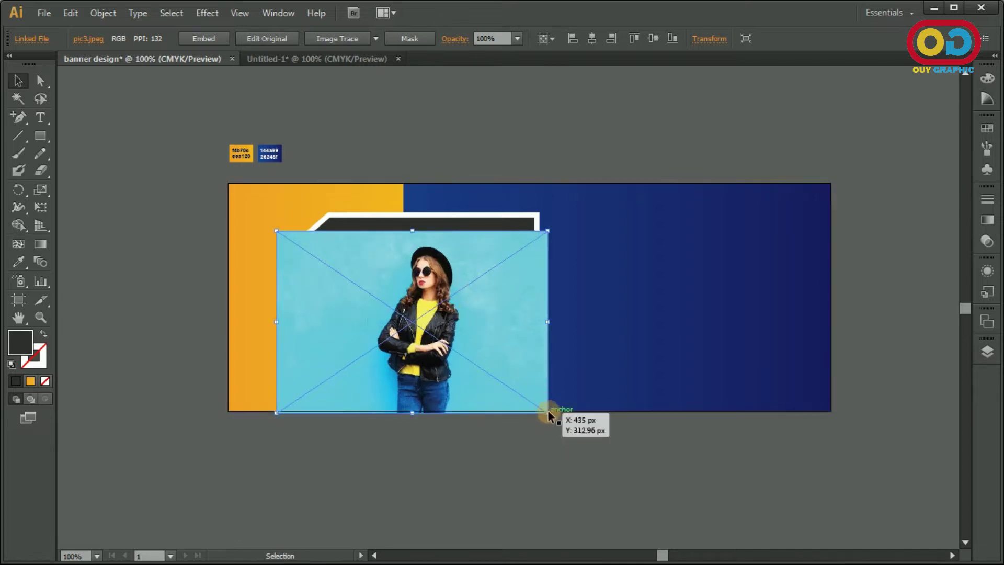
pyautogui.rightClick(469, 306)
# Step: Bring the dark cut-corner shape in front of the photo and position the photo behind it
pyautogui.click(461, 223)
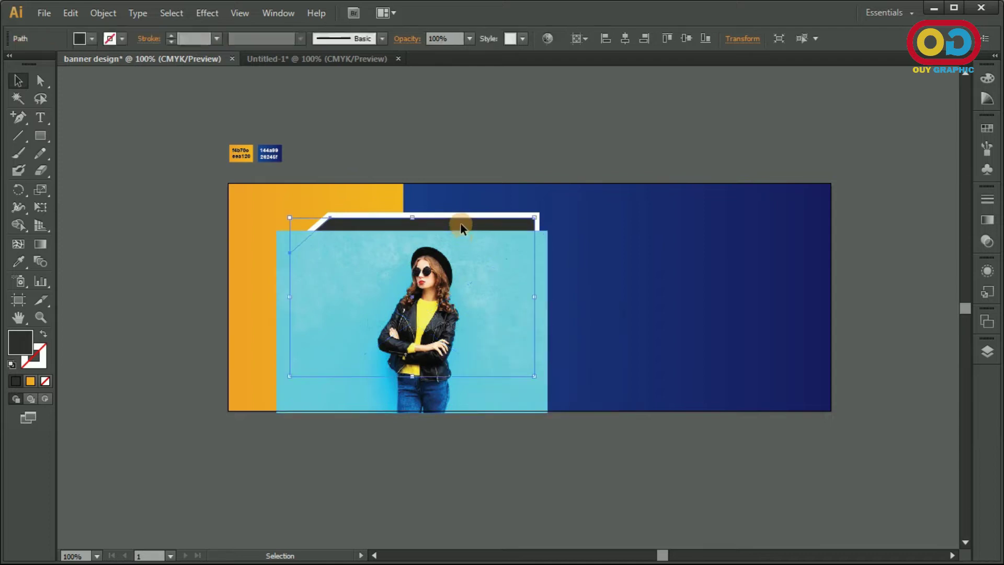
pyautogui.rightClick(461, 222)
pyautogui.moveTo(502, 435)
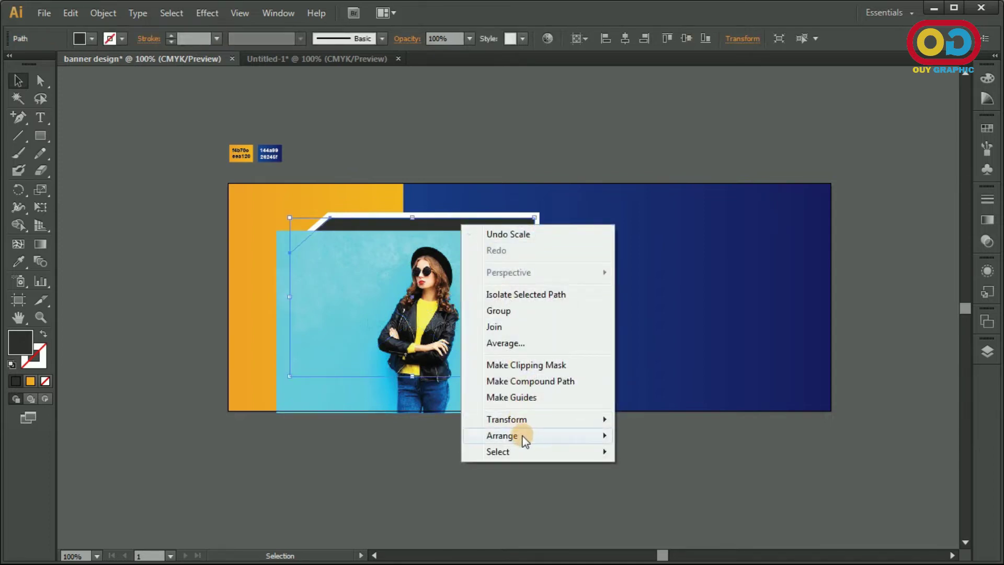
pyautogui.click(651, 435)
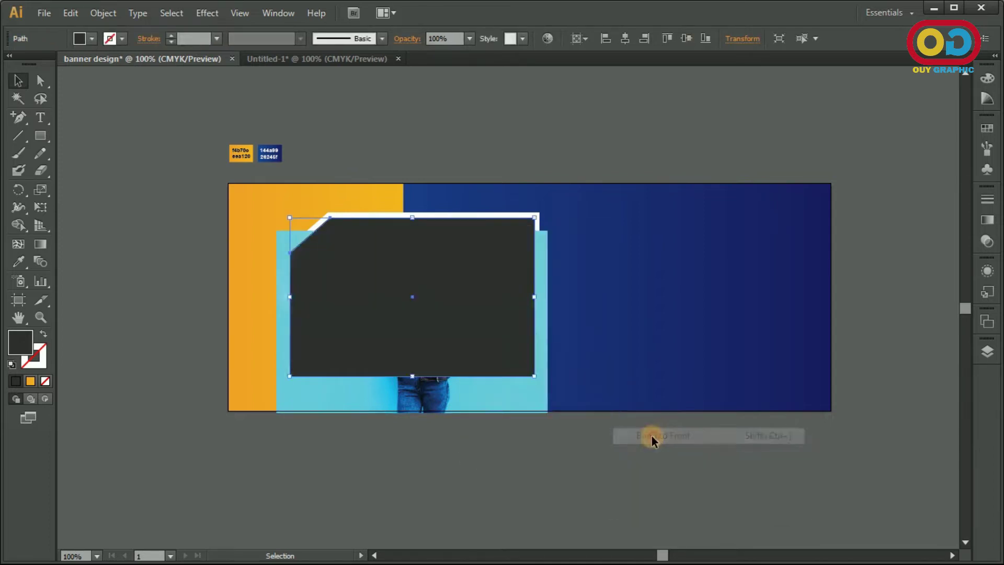
pyautogui.click(587, 453)
pyautogui.moveTo(516, 394); pyautogui.dragTo(517, 379)
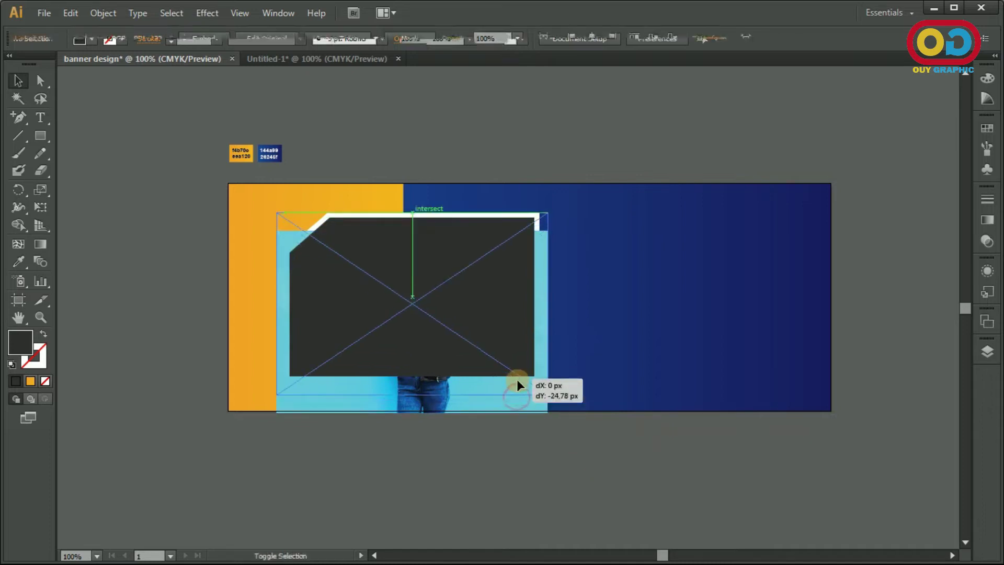
pyautogui.click(531, 457)
# Step: Make a clipping mask from the dark shape and the photo
pyautogui.click(445, 272)
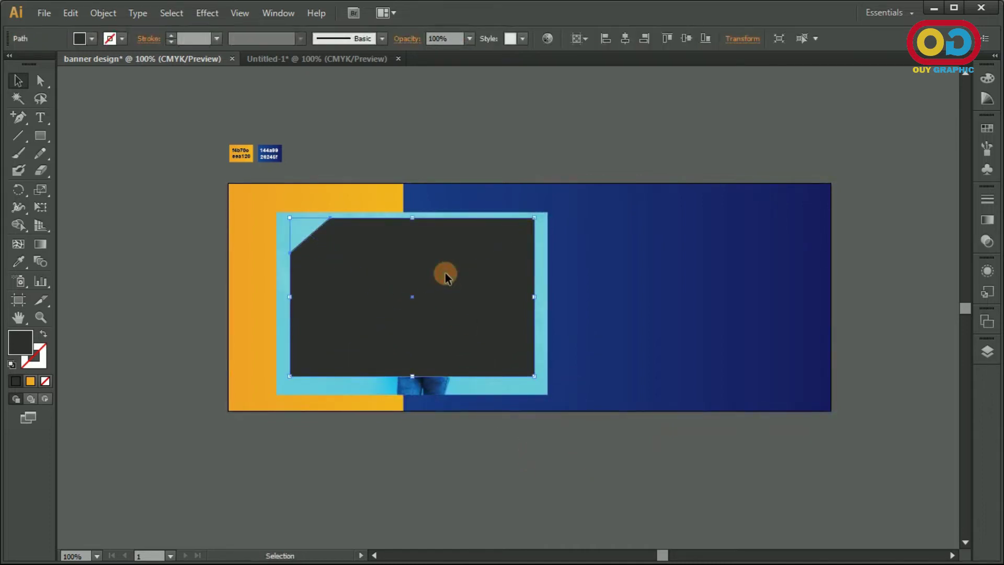
pyautogui.keyDown('shift'); pyautogui.click(470, 390); pyautogui.keyUp('shift')
pyautogui.rightClick(472, 391)
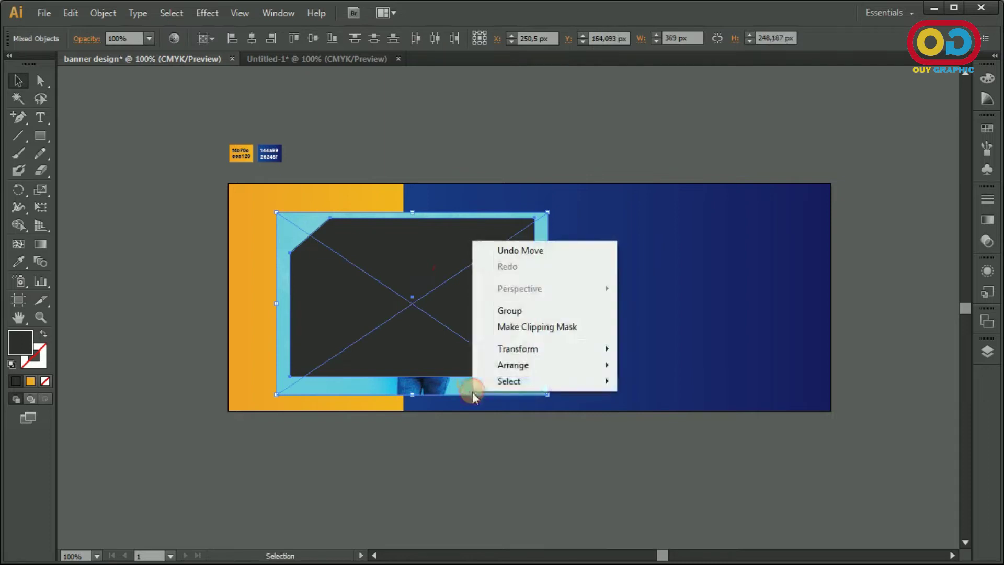
pyautogui.click(519, 327)
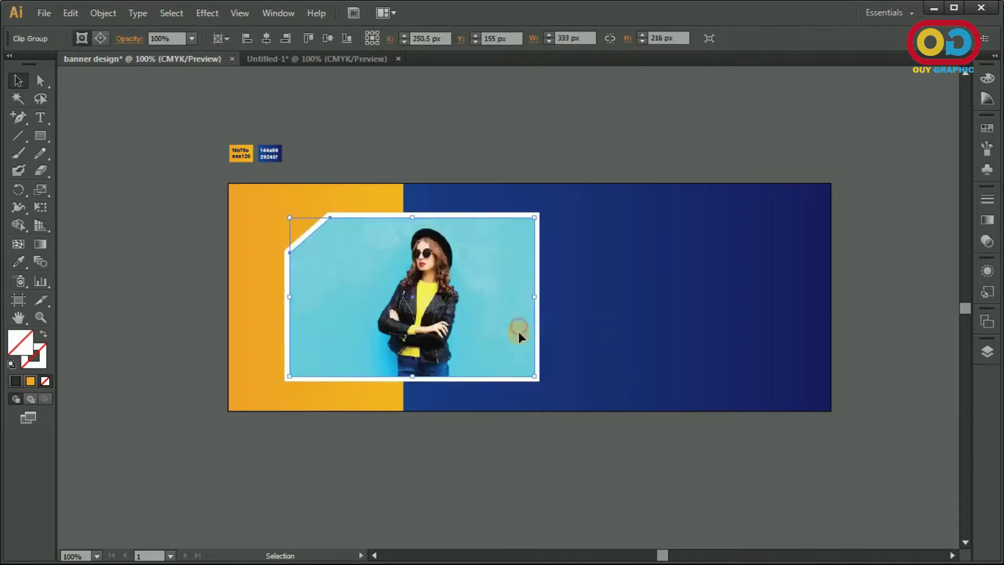
pyautogui.click(515, 465)
pyautogui.click(451, 316)
# Step: In mask isolation, scale the photo up to about 411 × 276 px and shift it slightly down
pyautogui.rightClick(438, 304)
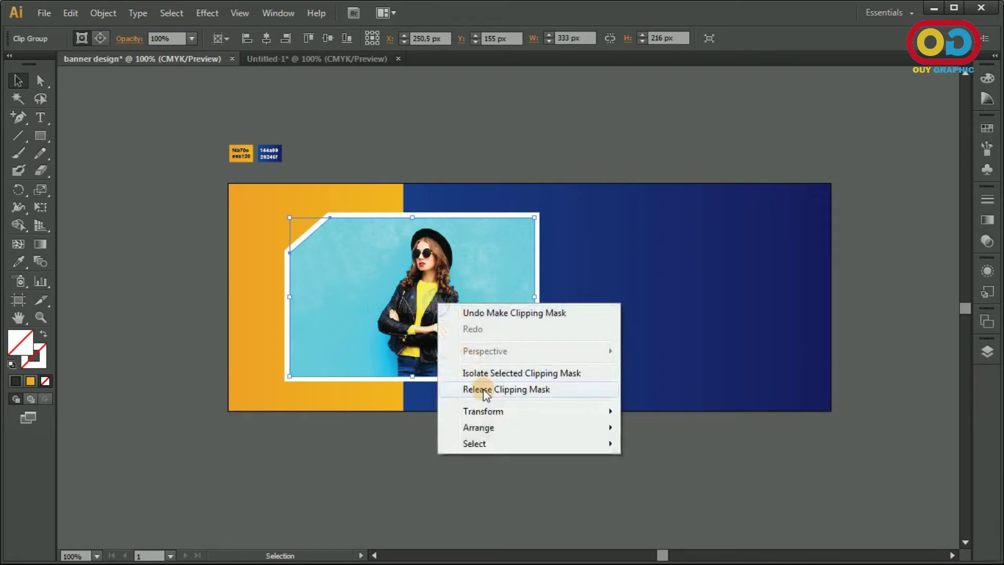
pyautogui.click(482, 375)
pyautogui.click(414, 315)
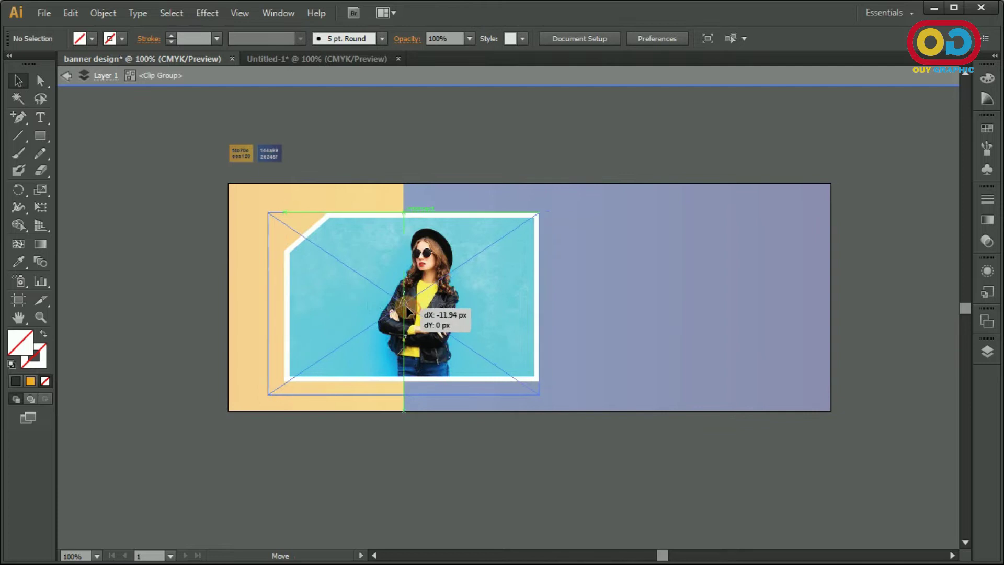
pyautogui.moveTo(540, 396)
pyautogui.mouseDown()
pyautogui.moveTo(560, 409)
pyautogui.moveTo(553, 404)
pyautogui.mouseUp()
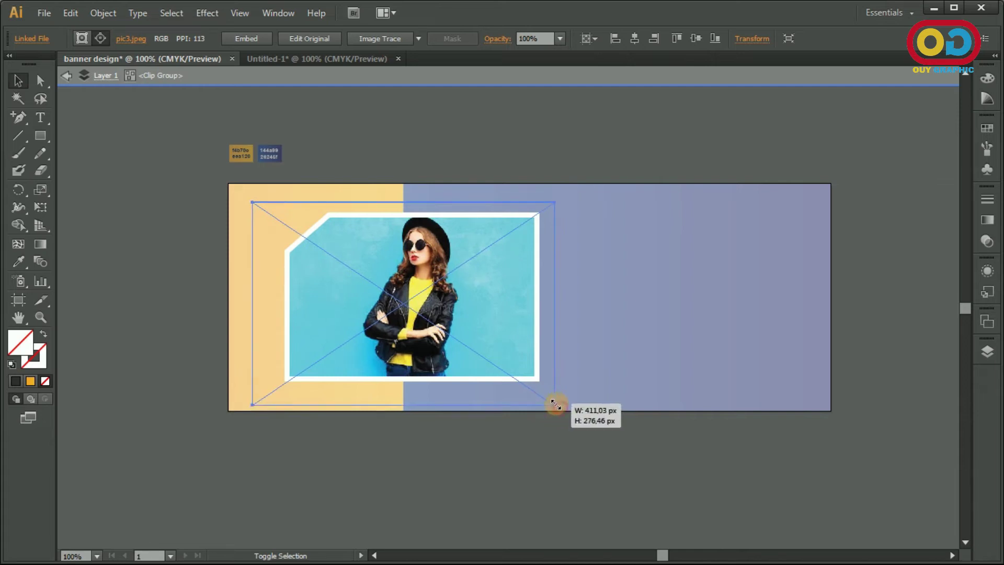
pyautogui.moveTo(434, 303); pyautogui.dragTo(430, 312)
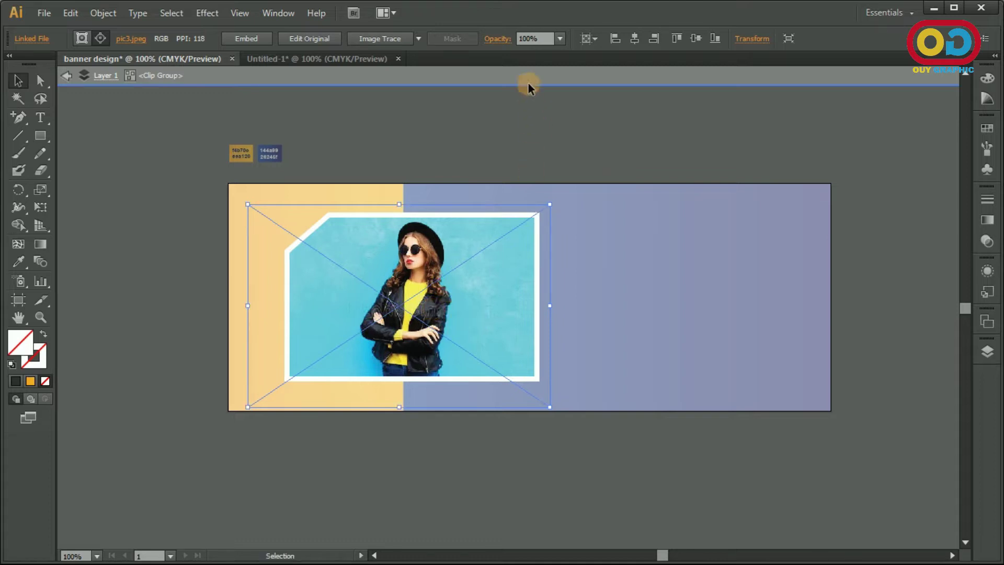
pyautogui.click(527, 77)
pyautogui.click(537, 127)
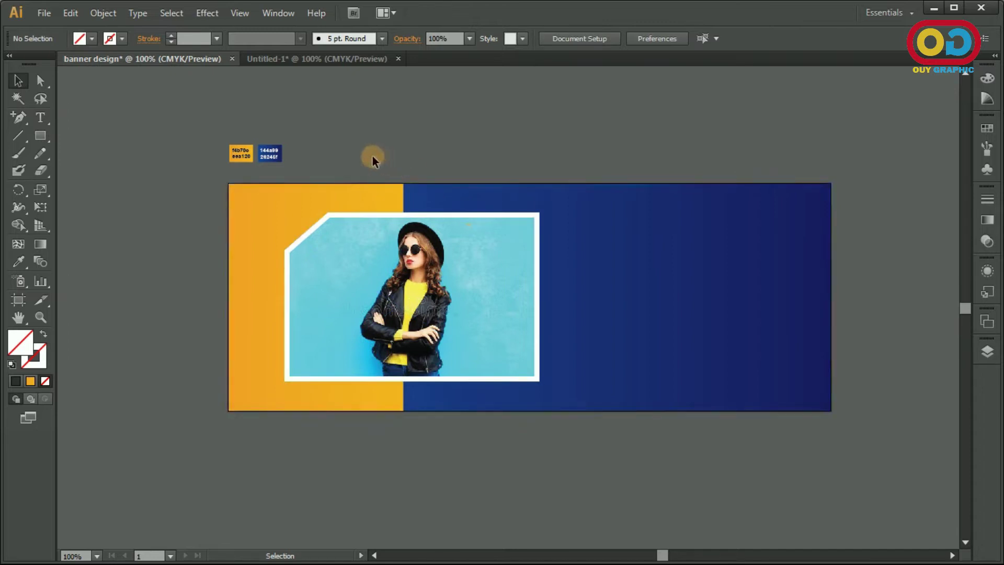
# Step: Group the clipped photo with its white frame and nudge it left to X ≈ 239.7 px
pyautogui.click(481, 253)
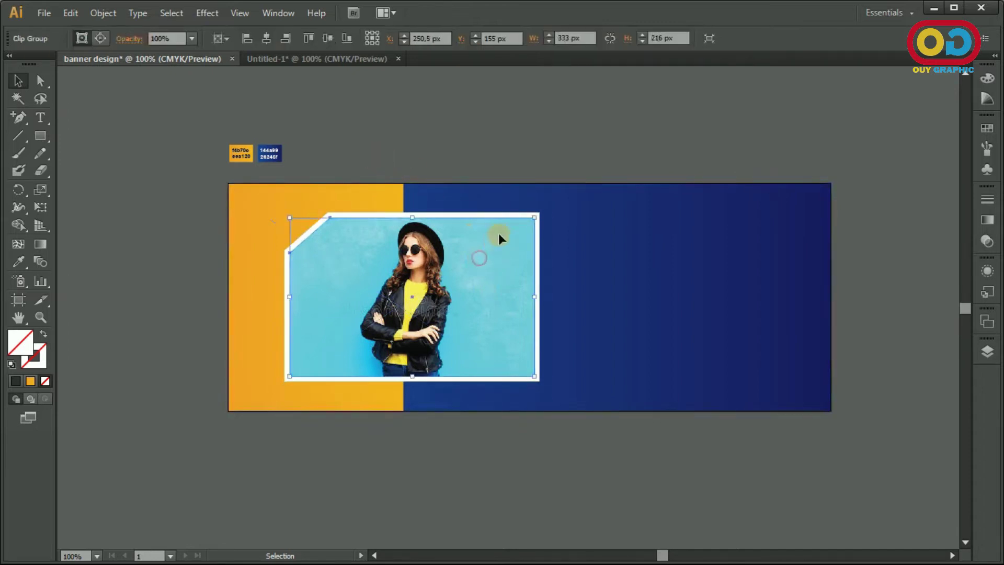
pyautogui.keyDown('shift'); pyautogui.click(492, 213); pyautogui.keyUp('shift')
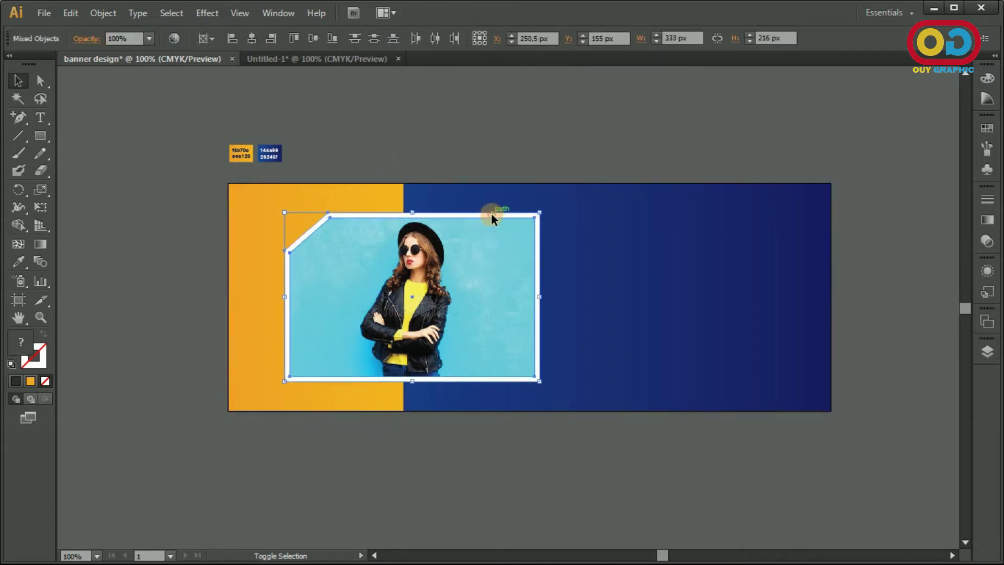
pyautogui.rightClick(481, 231)
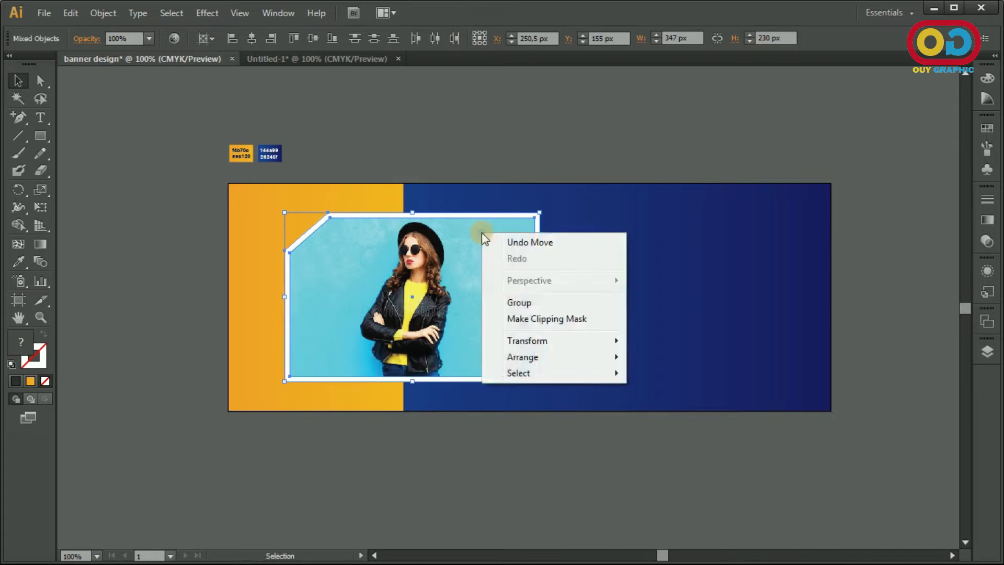
pyautogui.click(512, 297)
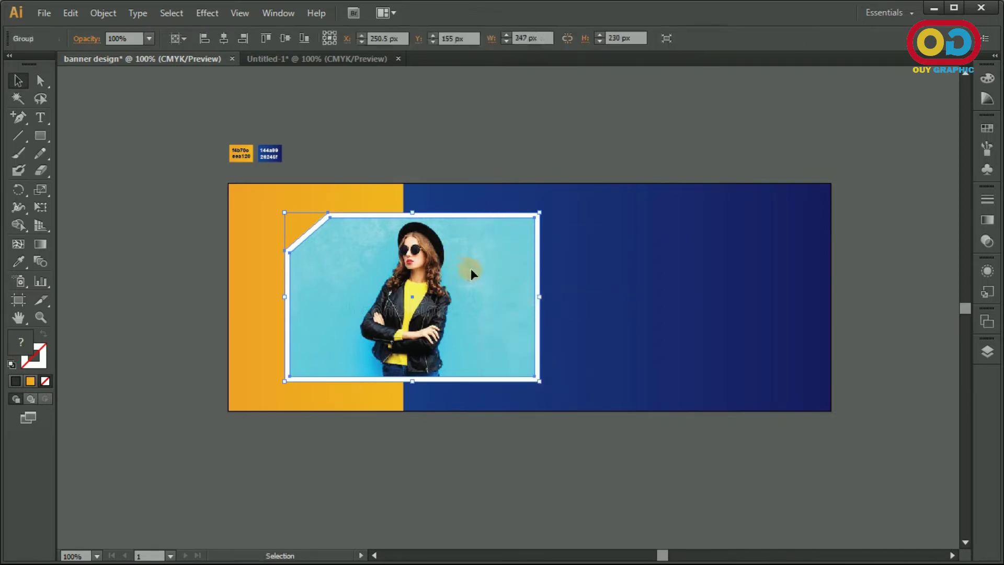
pyautogui.moveTo(473, 271); pyautogui.dragTo(462, 268)
pyautogui.press('Right')
pyautogui.press('Right')
pyautogui.press('Right')
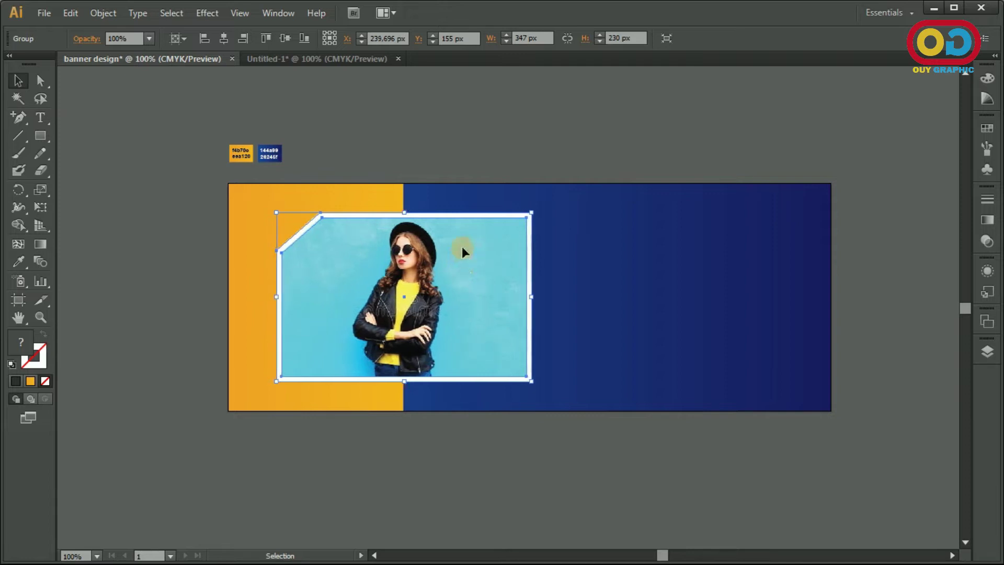
pyautogui.click(508, 142)
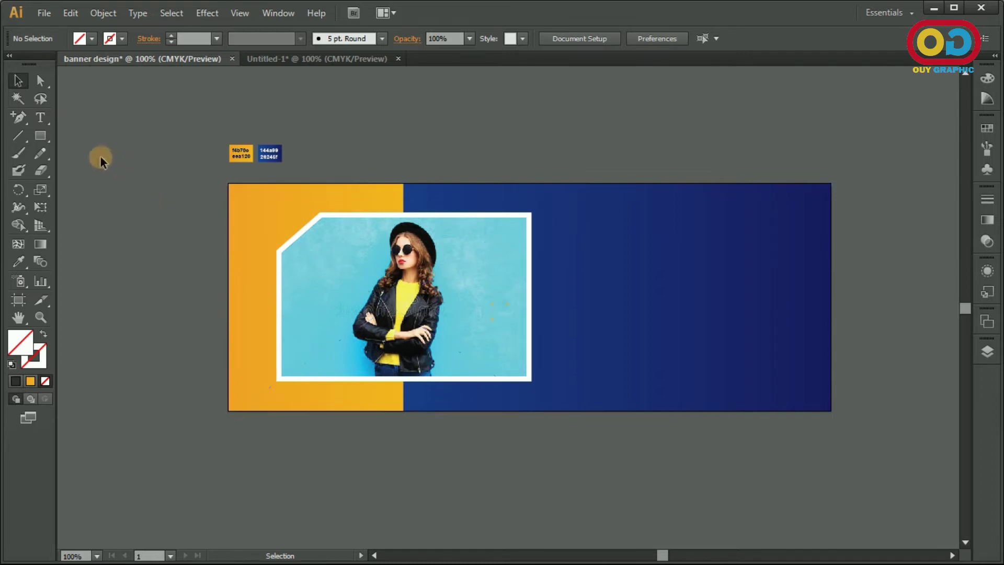
# Step: Draw a rectangle across the photo frame's bottom-right corner and fill it with the banner's orange
pyautogui.click(45, 134)
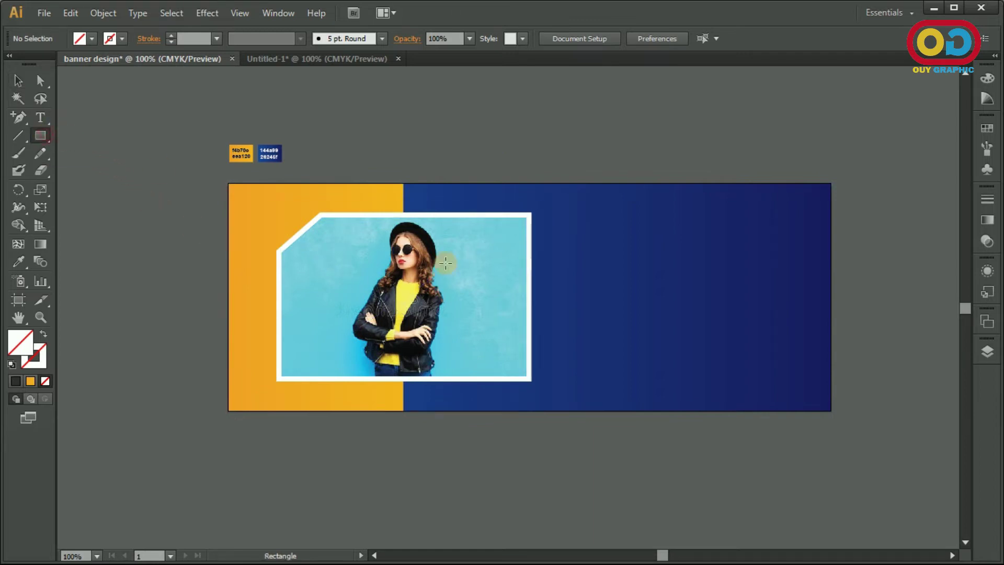
pyautogui.scroll(1, 485, 333)
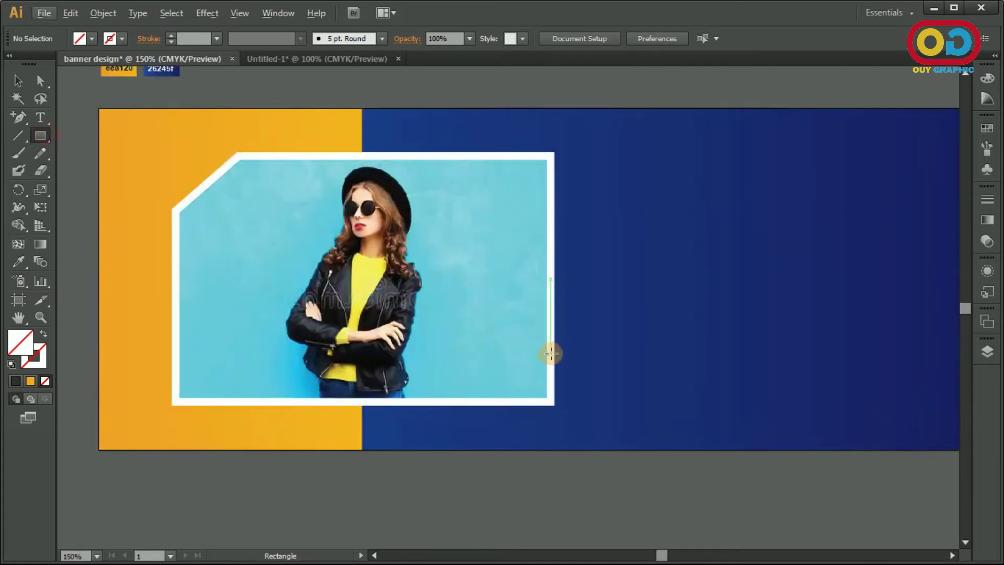
pyautogui.moveTo(556, 353); pyautogui.dragTo(407, 404)
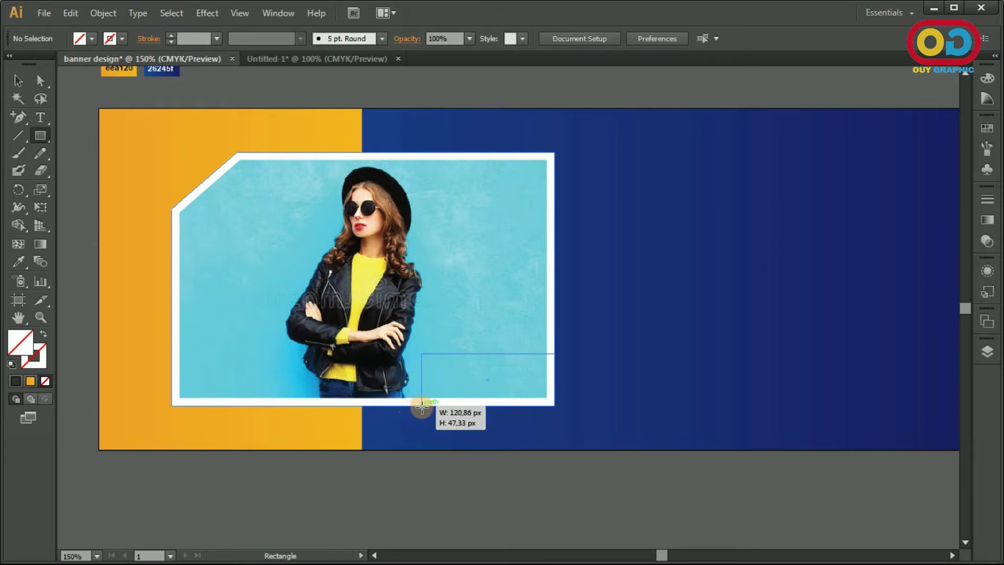
pyautogui.moveTo(407, 404); pyautogui.dragTo(422, 405)
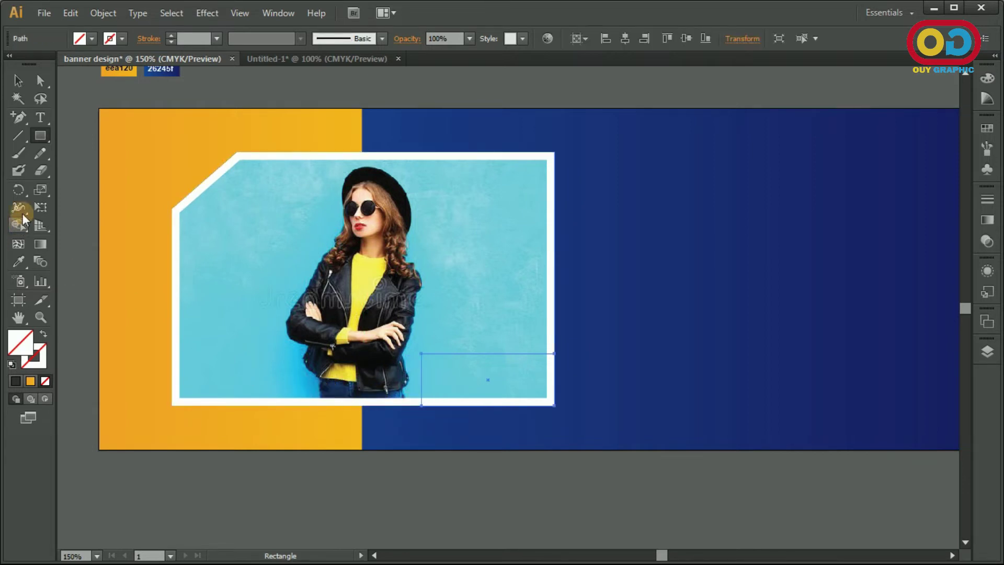
pyautogui.click(19, 261)
pyautogui.click(148, 267)
# Step: Lower the orange rectangle's top edge, then move its top-left anchor right to slant the left edge
pyautogui.click(18, 80)
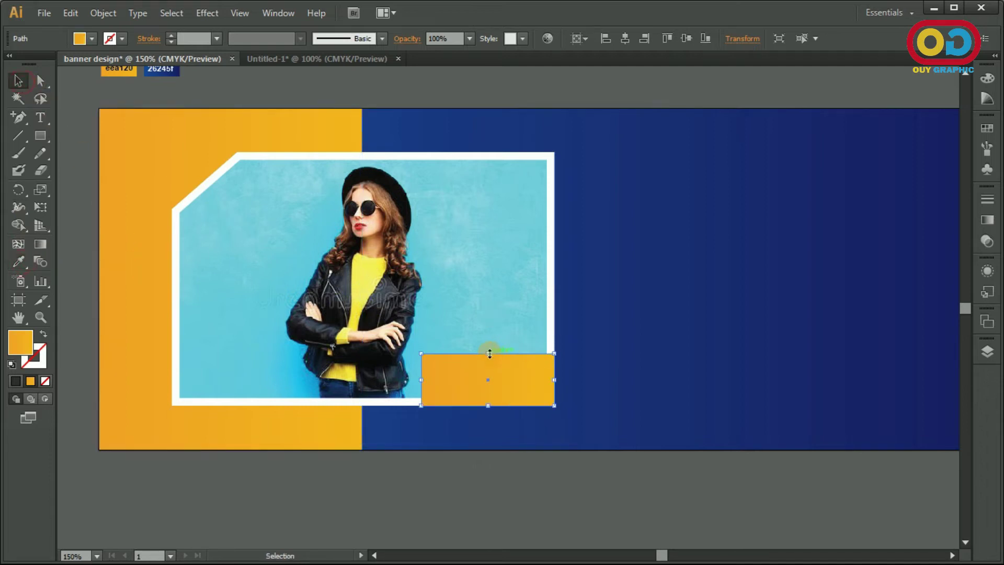
pyautogui.moveTo(489, 353); pyautogui.dragTo(528, 382)
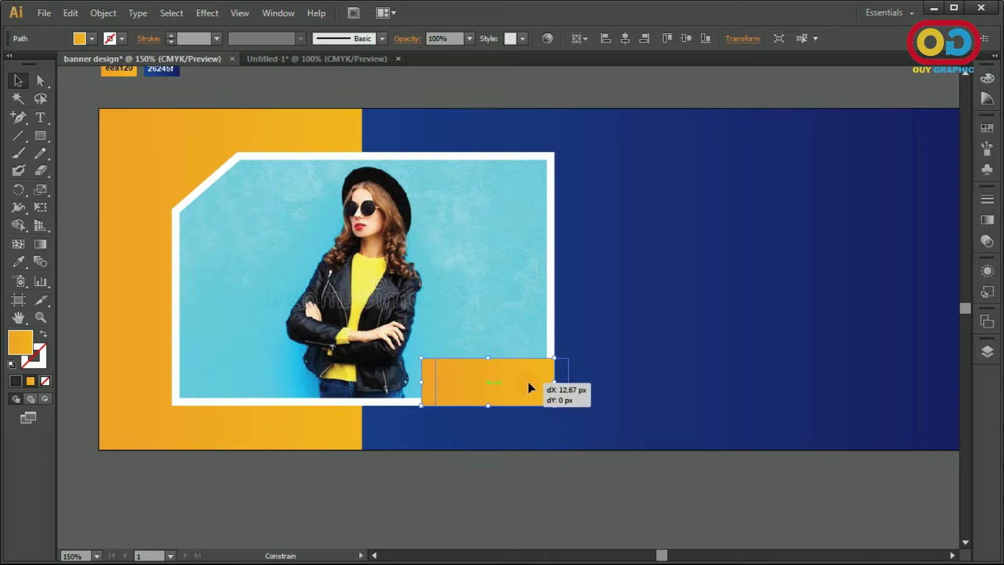
pyautogui.click(40, 80)
pyautogui.click(250, 255)
pyautogui.moveTo(435, 358); pyautogui.dragTo(466, 358)
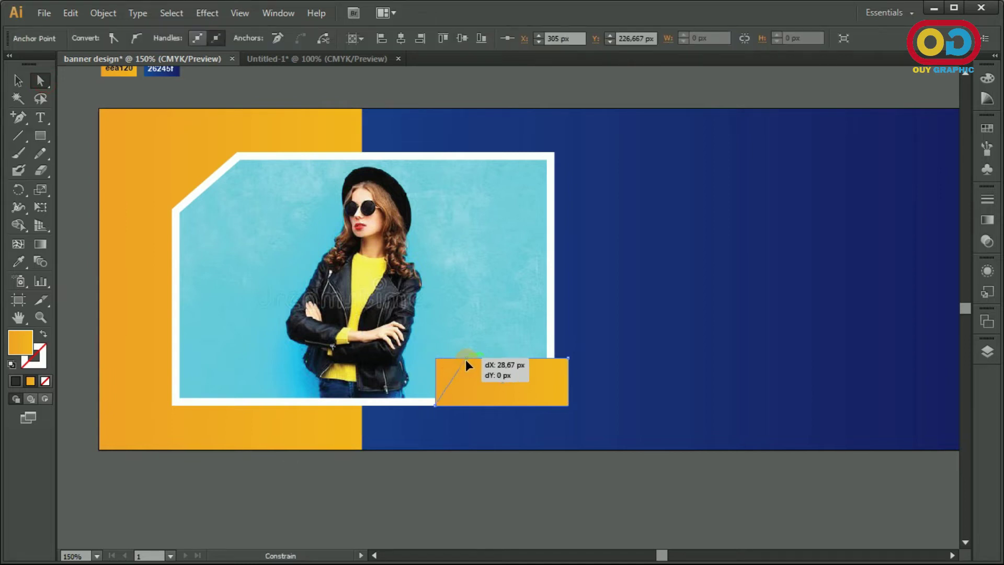
pyautogui.click(501, 98)
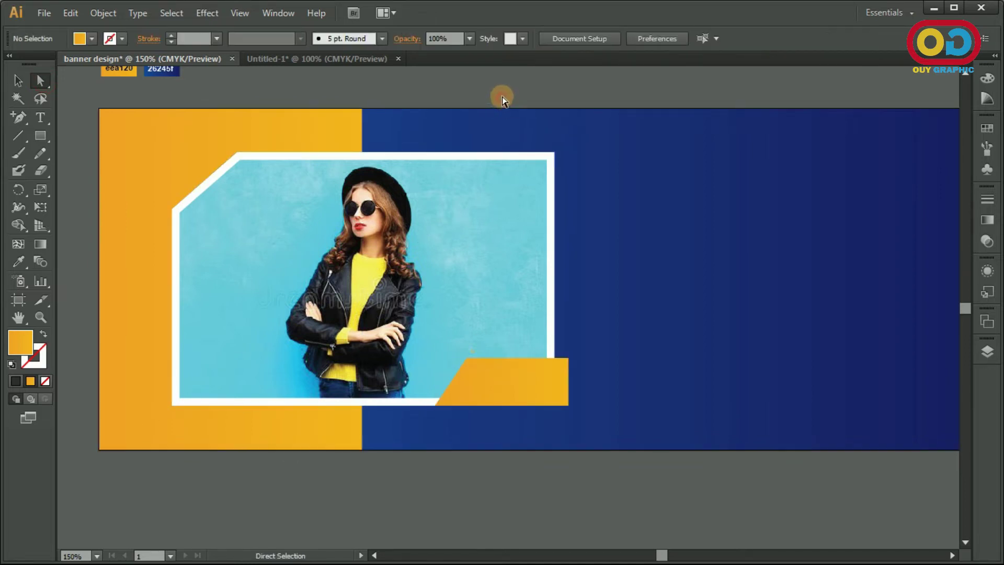
pyautogui.click(508, 383)
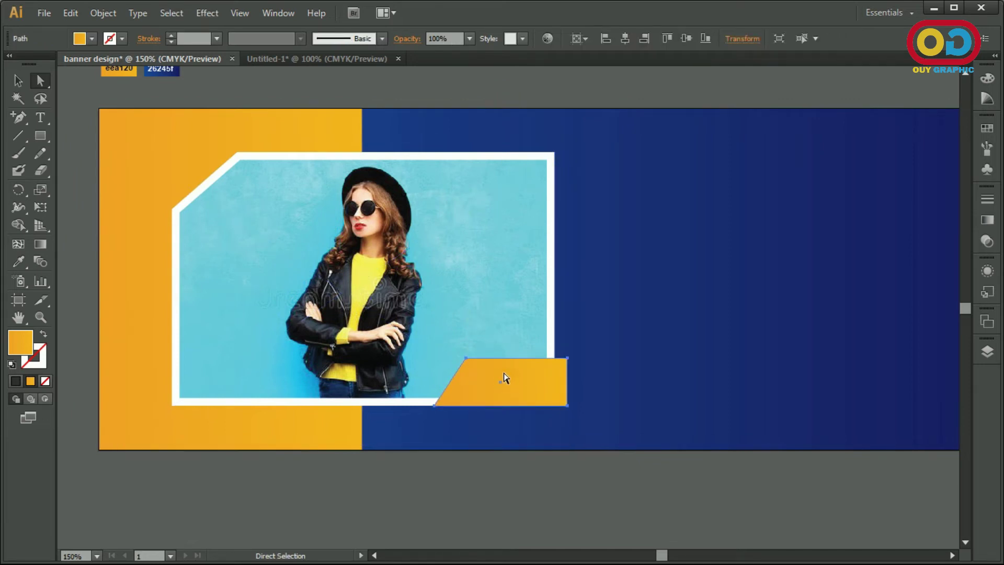
pyautogui.click(49, 132)
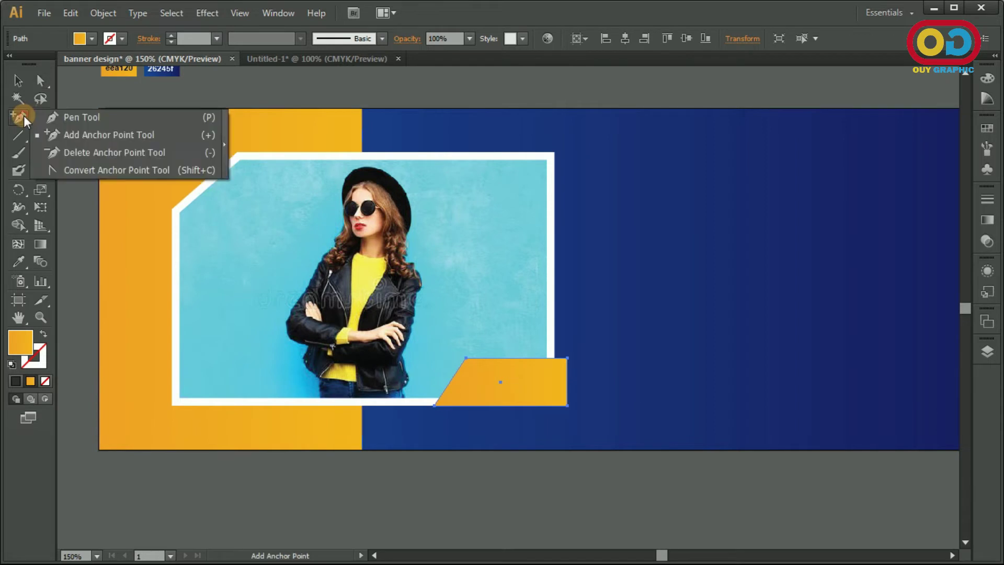
# Step: Draw a four-corner fold shape with the Pen tool at the orange tab's top-right corner
pyautogui.moveTo(23, 115); pyautogui.dragTo(58, 117)
pyautogui.keyDown('alt'); pyautogui.scroll(1, 561, 369); pyautogui.keyUp('alt')
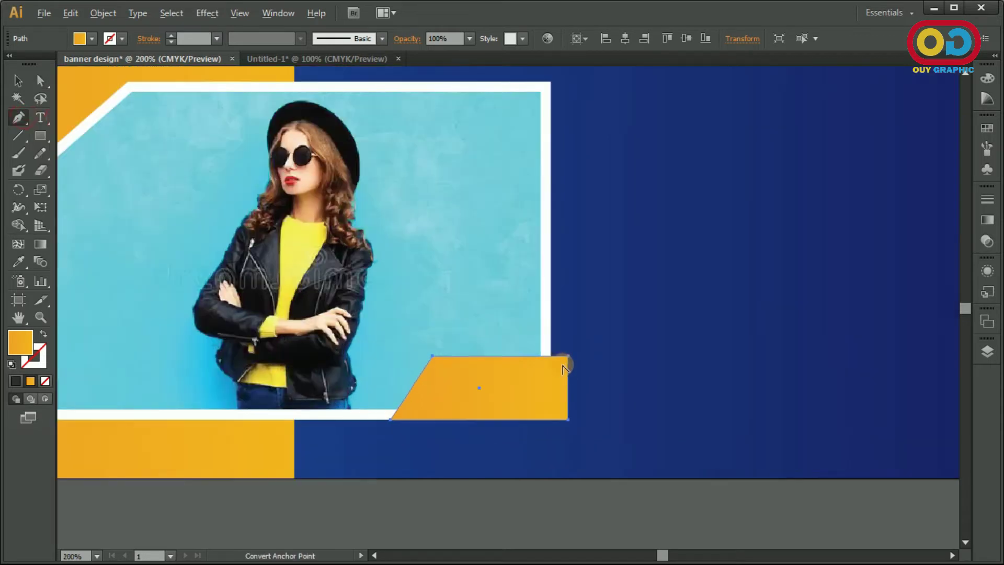
pyautogui.keyDown('alt'); pyautogui.scroll(1, 561, 370); pyautogui.keyUp('alt')
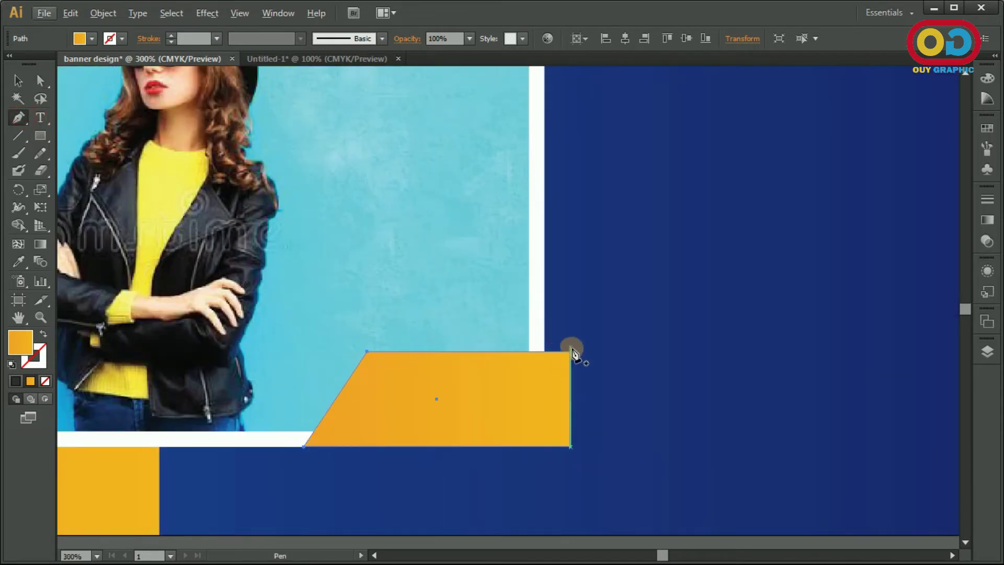
pyautogui.click(20, 81)
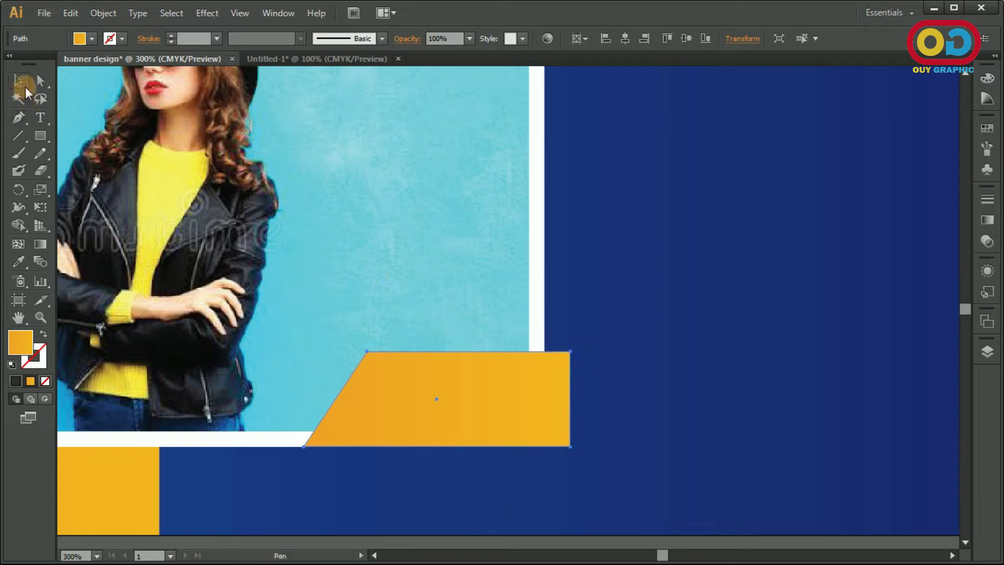
pyautogui.click(663, 277)
pyautogui.click(20, 118)
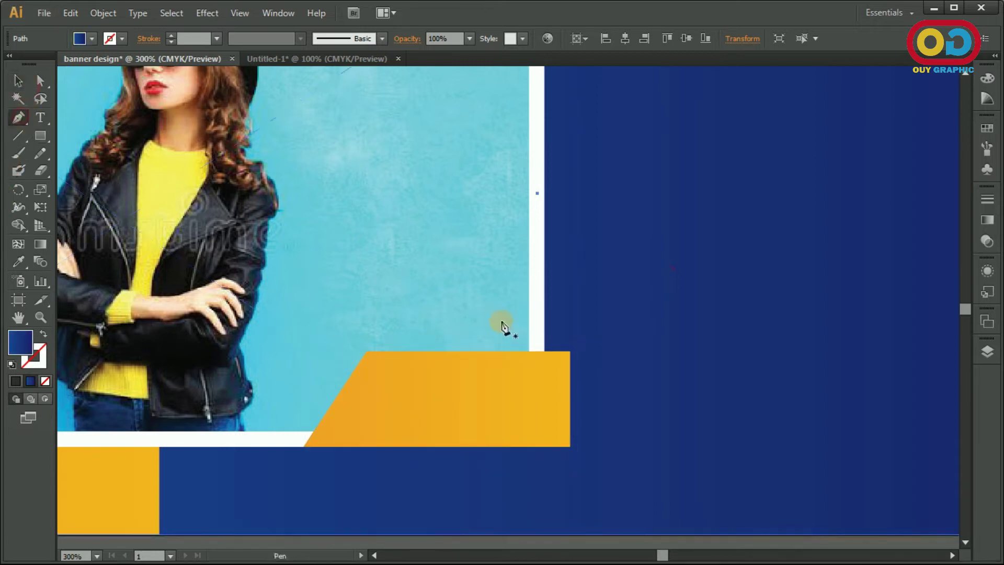
pyautogui.click(570, 352)
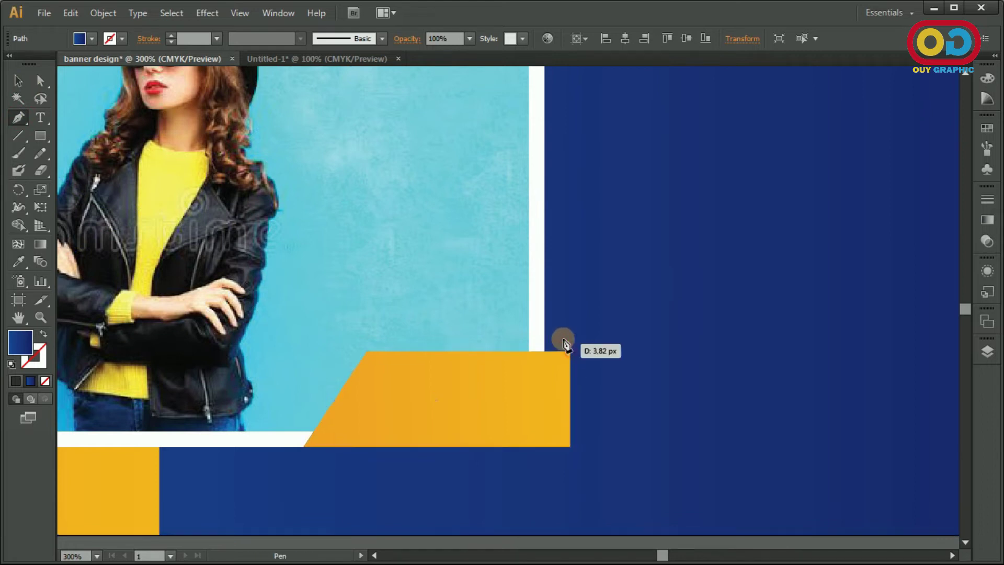
pyautogui.click(545, 324)
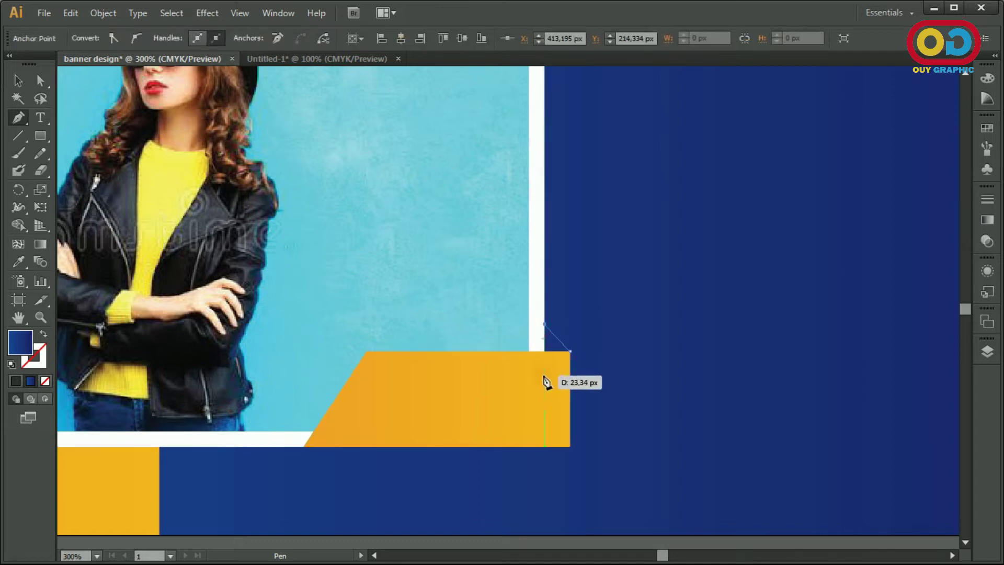
pyautogui.click(545, 377)
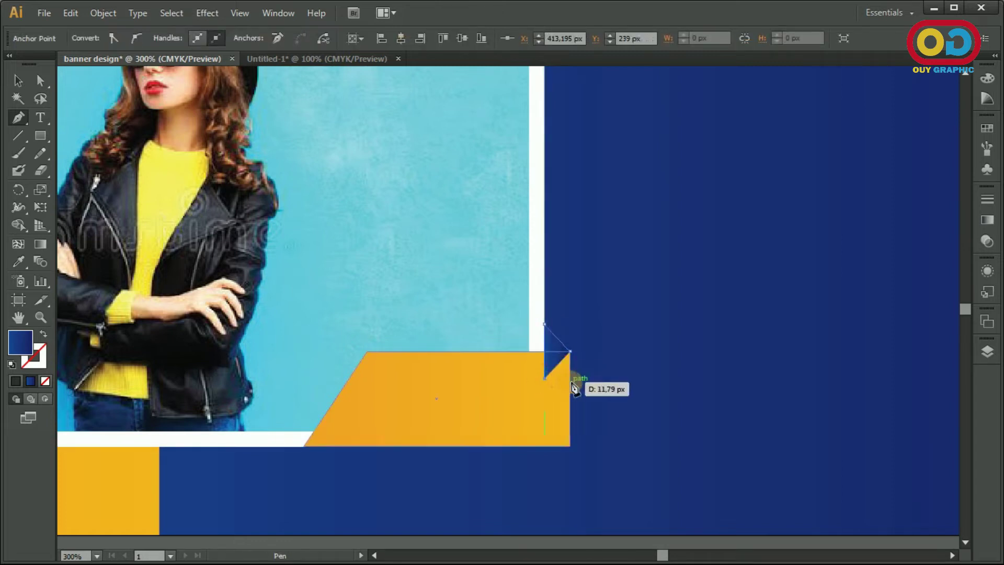
pyautogui.click(570, 378)
pyautogui.click(570, 352)
pyautogui.click(18, 80)
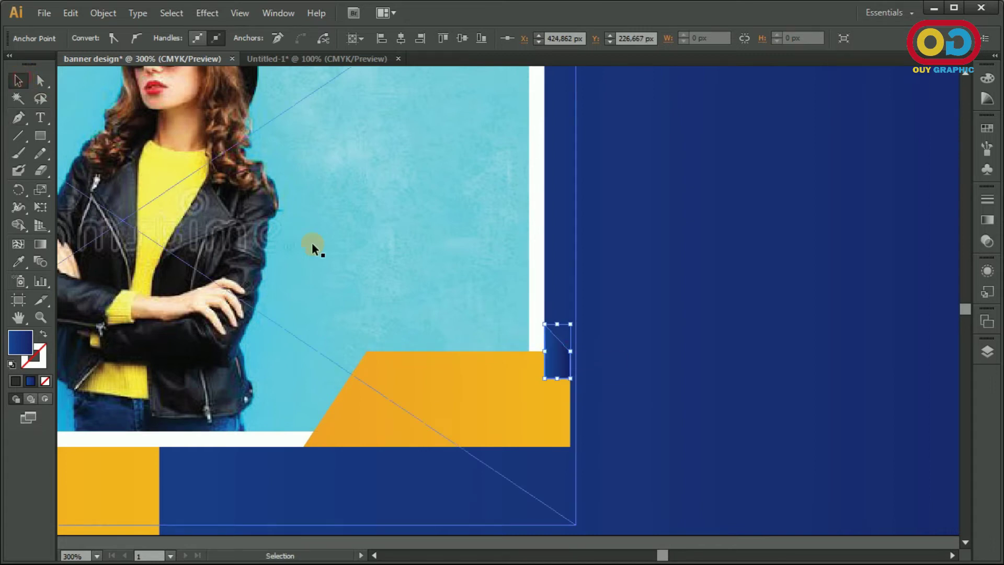
pyautogui.click(551, 361)
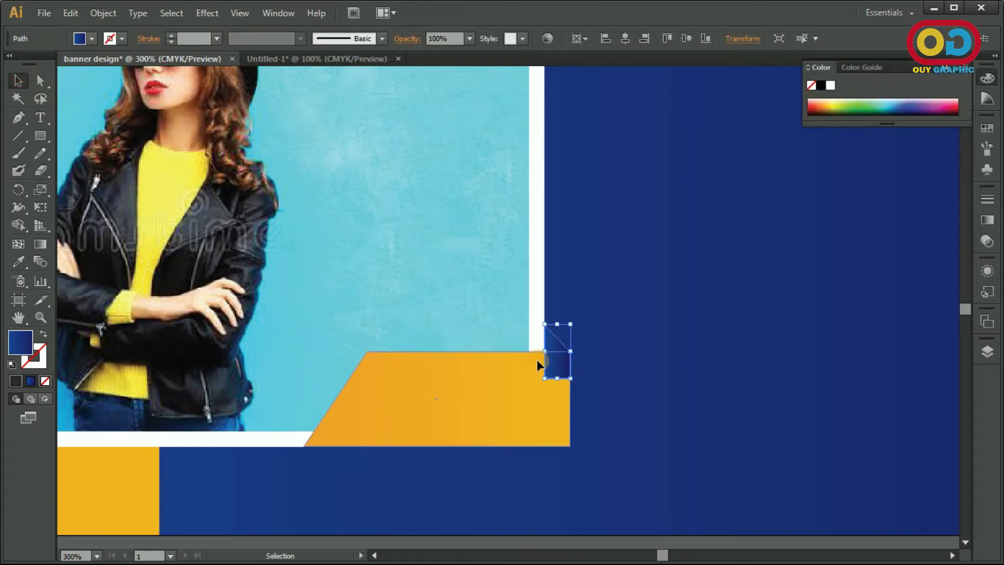
# Step: Fill the fold shape with the ribbon's orange gradient and angle the gradient diagonally
pyautogui.click(18, 261)
pyautogui.click(456, 398)
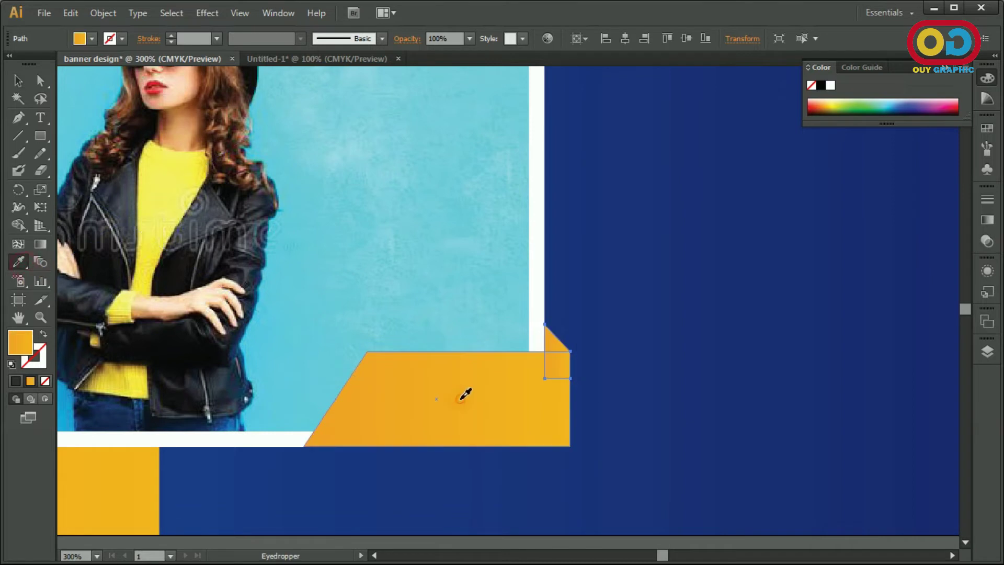
pyautogui.click(18, 80)
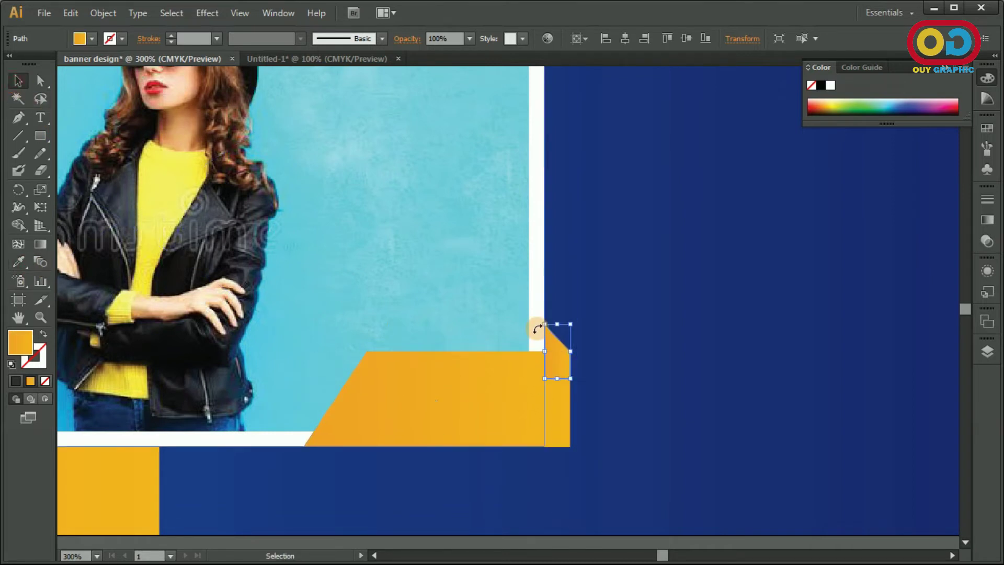
pyautogui.press('g')
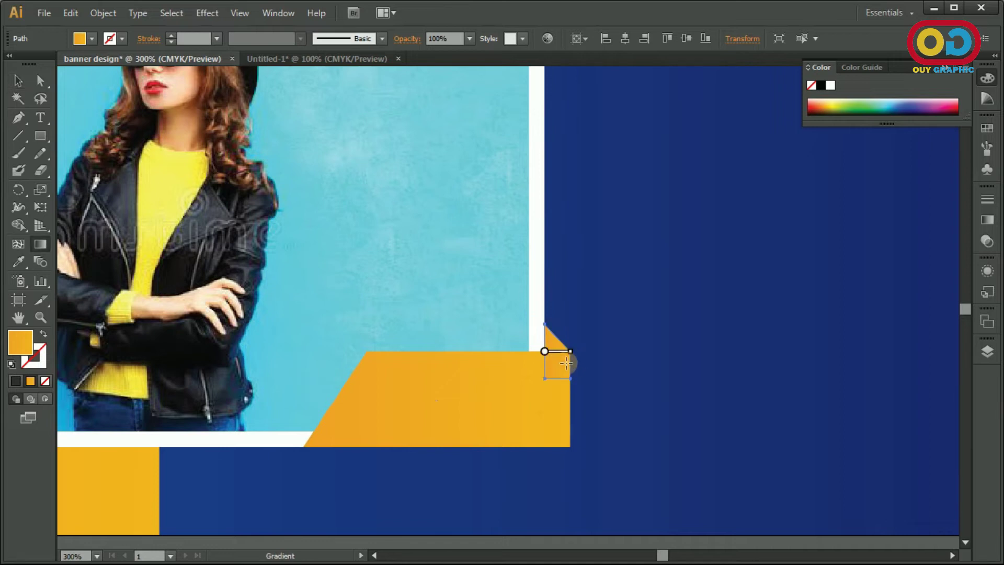
pyautogui.moveTo(530, 343)
pyautogui.mouseDown()
pyautogui.moveTo(558, 358)
pyautogui.moveTo(535, 334)
pyautogui.mouseUp()
pyautogui.press('v')
pyautogui.click(500, 403)
# Step: Bring the ribbon to front and redraw its gradient right-to-left, shifting the stops rightward
pyautogui.rightClick(500, 403)
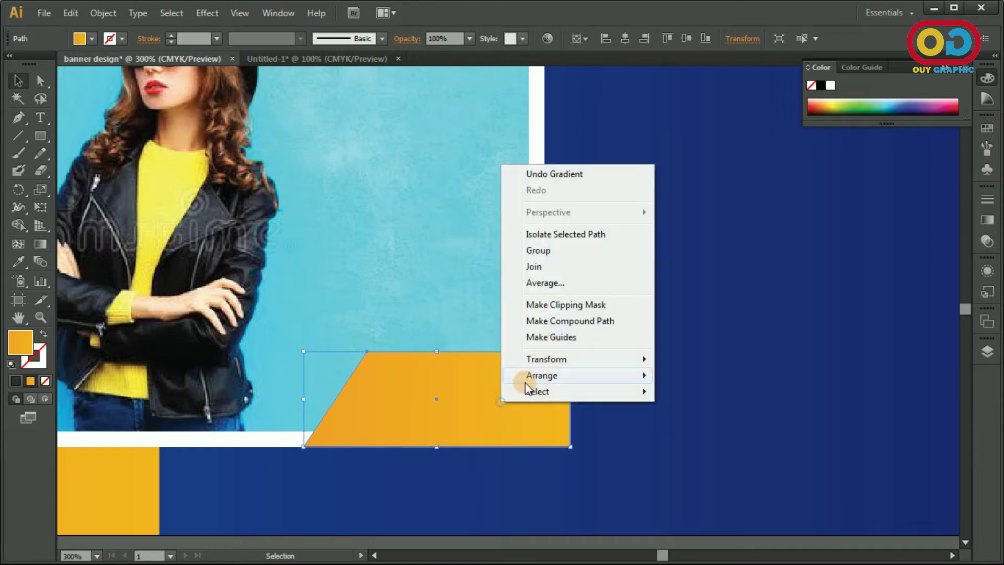
pyautogui.click(679, 376)
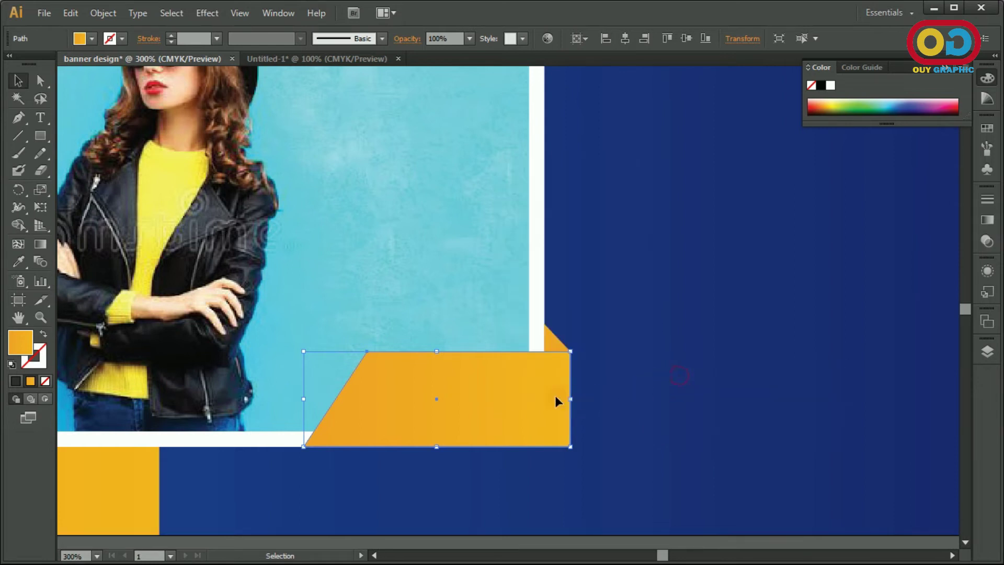
pyautogui.press('g')
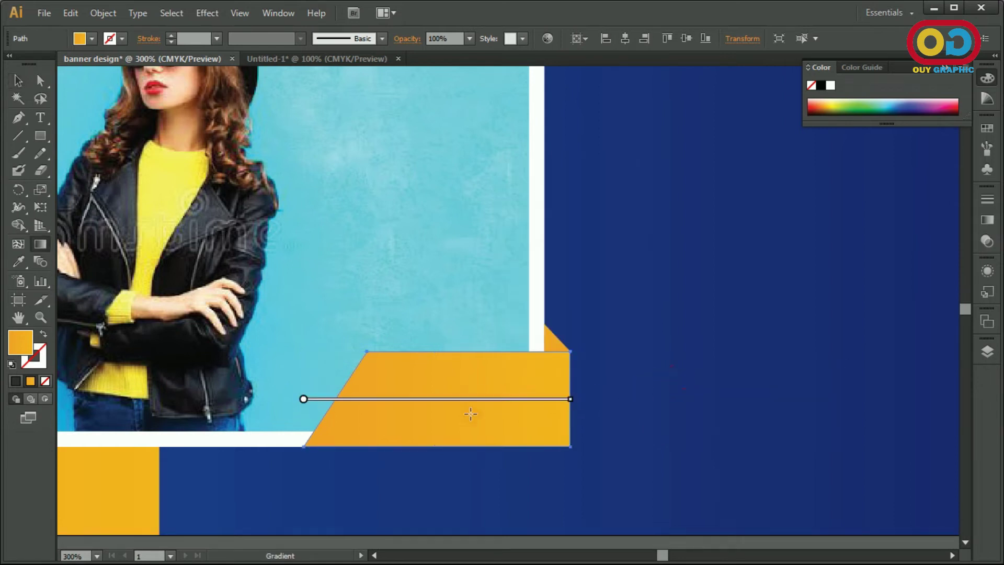
pyautogui.moveTo(570, 439); pyautogui.dragTo(339, 439)
pyautogui.moveTo(500, 400); pyautogui.dragTo(541, 401)
pyautogui.moveTo(381, 404); pyautogui.dragTo(431, 407)
pyautogui.press('v')
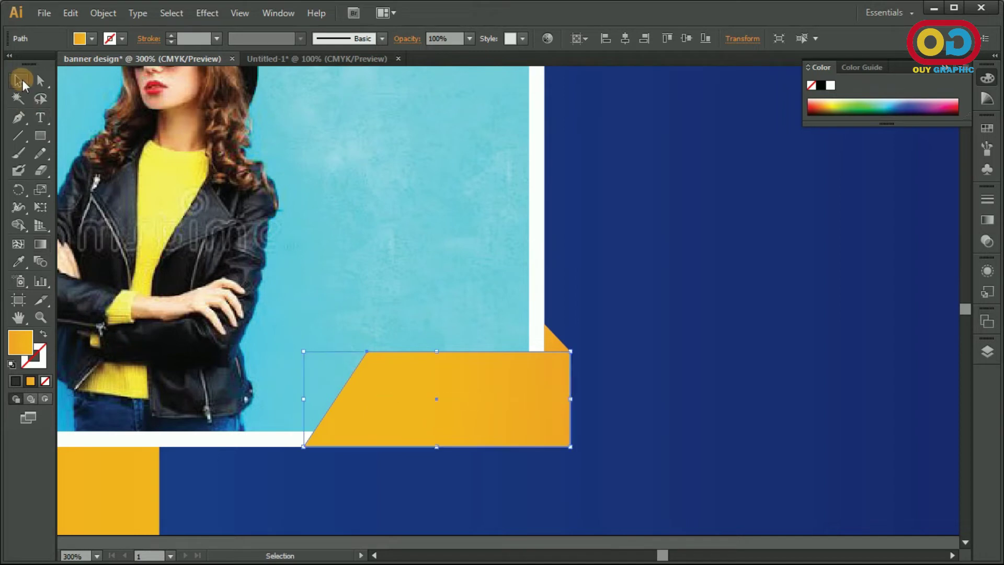
# Step: Zoom out to bring the whole banner into view
pyautogui.click(565, 287)
pyautogui.hotkey('ctrl', '-')
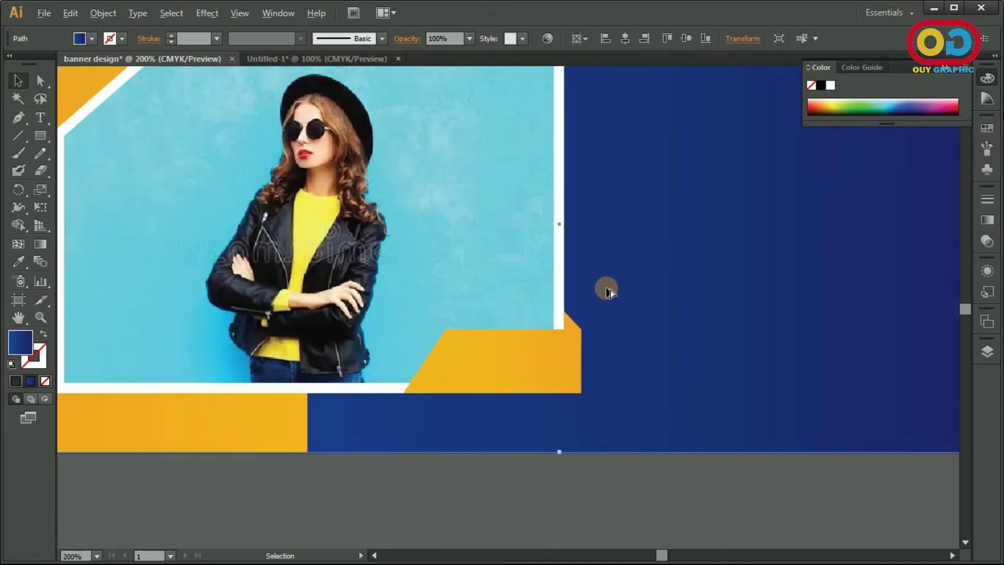
pyautogui.hotkey('ctrl', '-')
pyautogui.moveTo(602, 257)
pyautogui.mouseDown()
pyautogui.moveTo(634, 312)
pyautogui.moveTo(642, 307)
pyautogui.mouseUp()
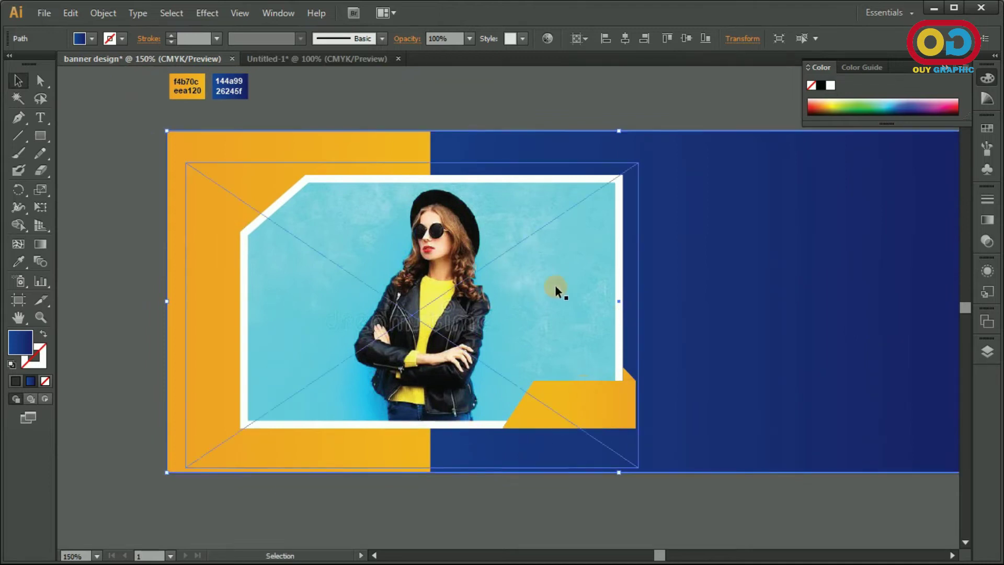
# Step: Apply a black Multiply drop shadow (75% opacity, 4 px offsets, 5 px blur) to the framed photo group
pyautogui.click(620, 288)
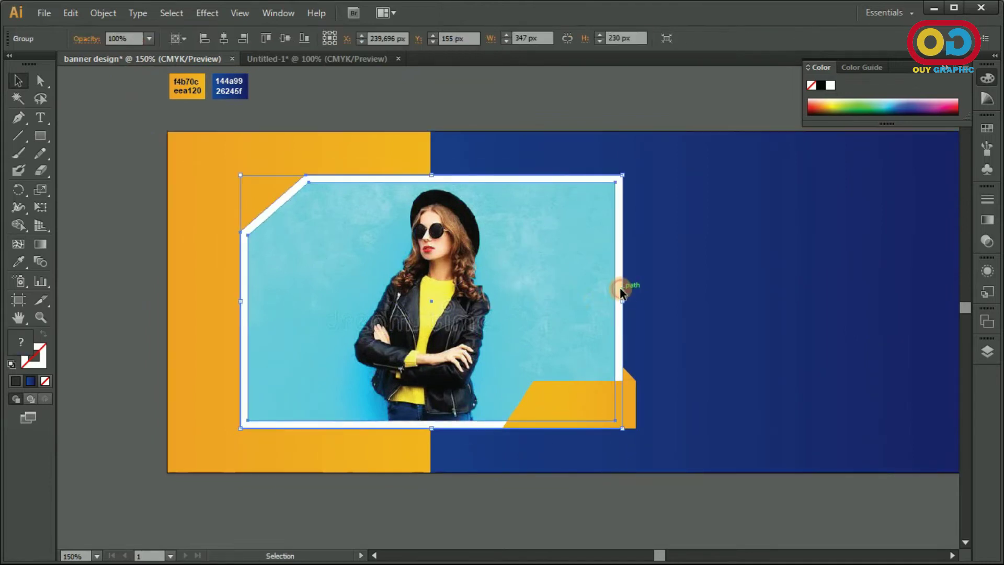
pyautogui.click(207, 13)
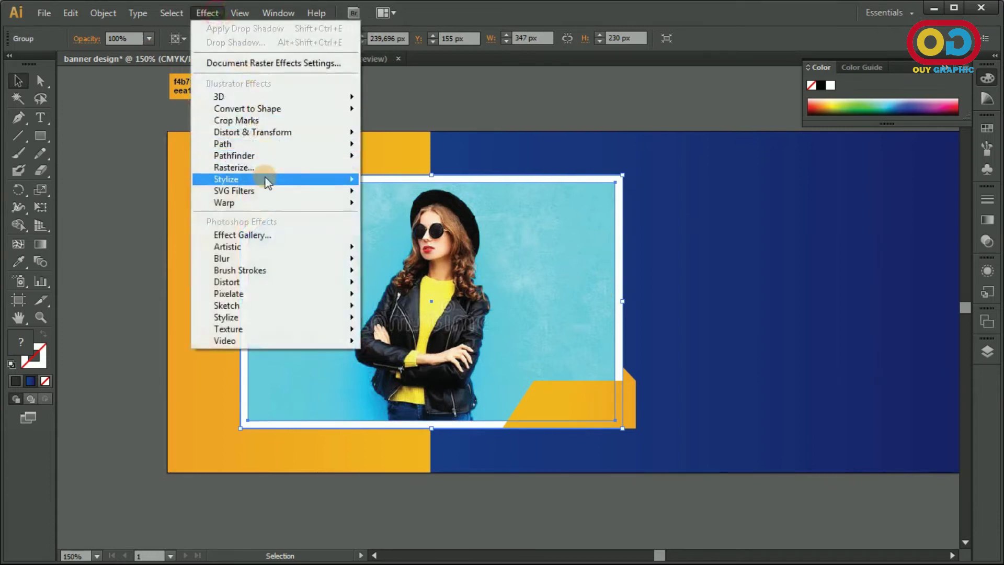
pyautogui.moveTo(235, 179)
pyautogui.click(402, 183)
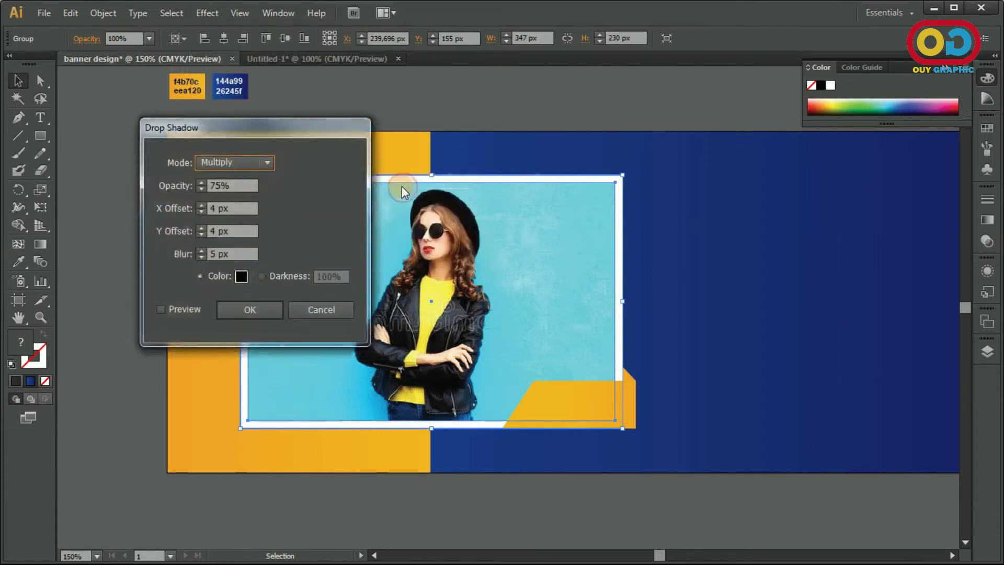
pyautogui.click(178, 309)
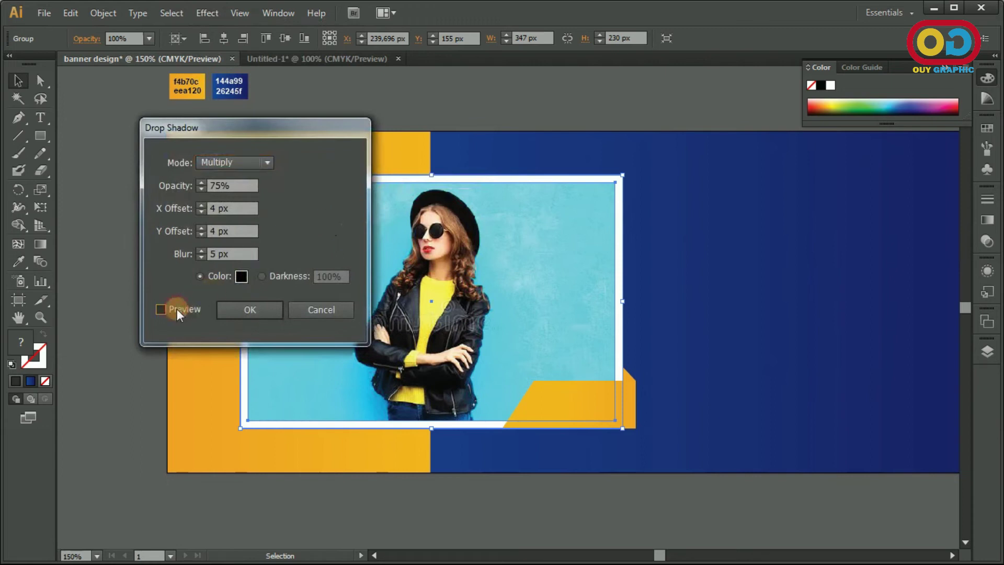
pyautogui.click(176, 308)
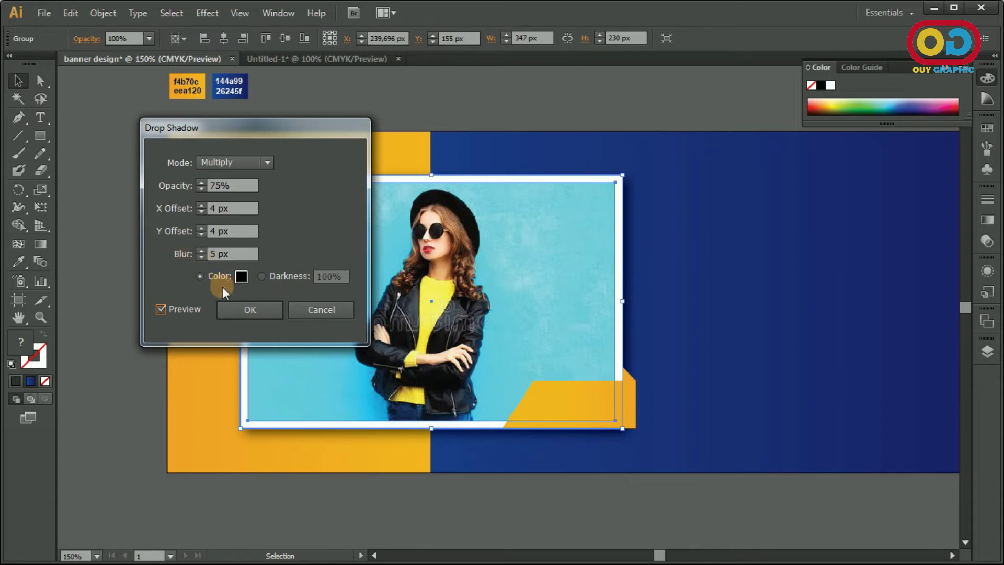
pyautogui.click(238, 311)
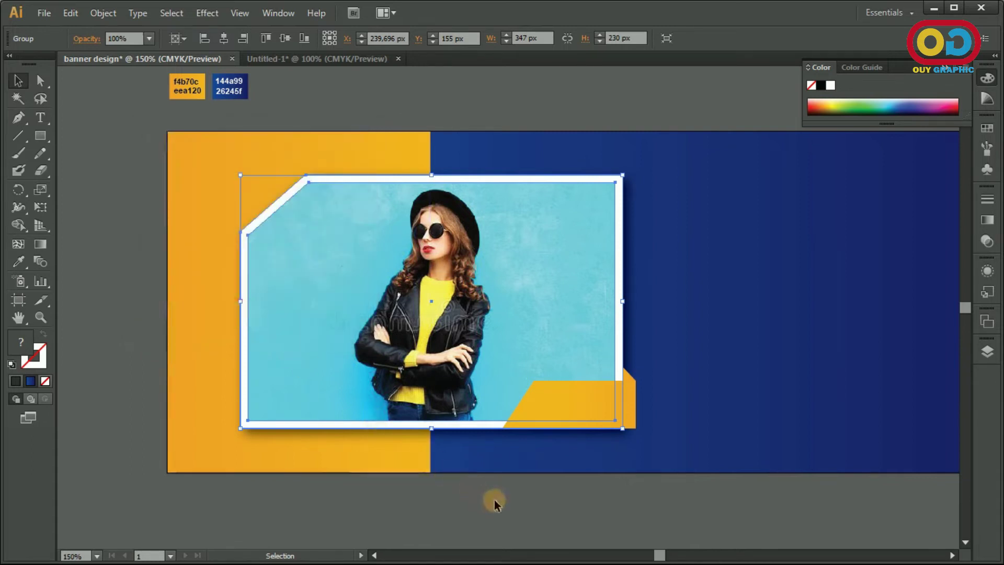
pyautogui.click(492, 502)
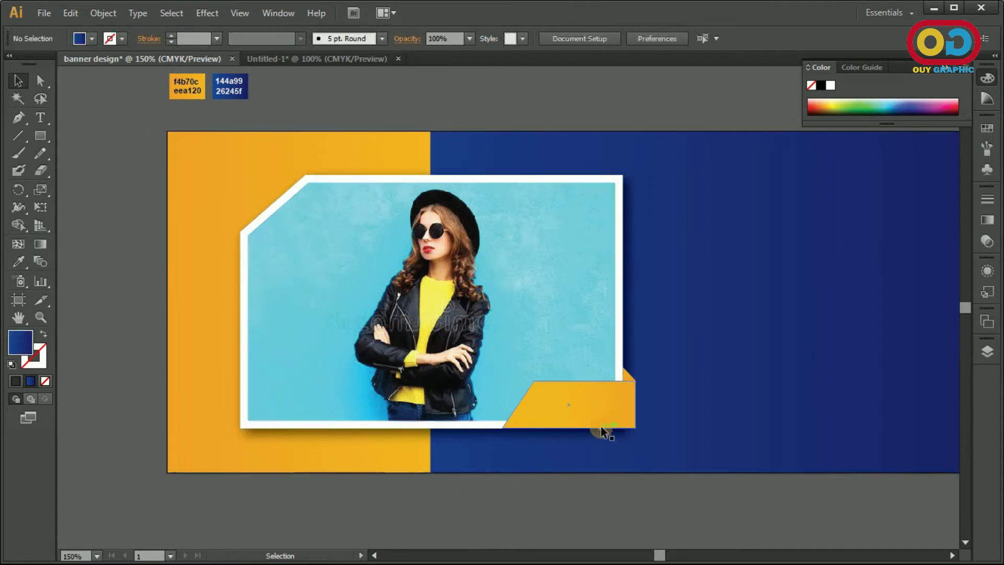
# Step: Bring the orange ribbon in front of the shadowed photo frame and zoom out to the full banner
pyautogui.click(604, 402)
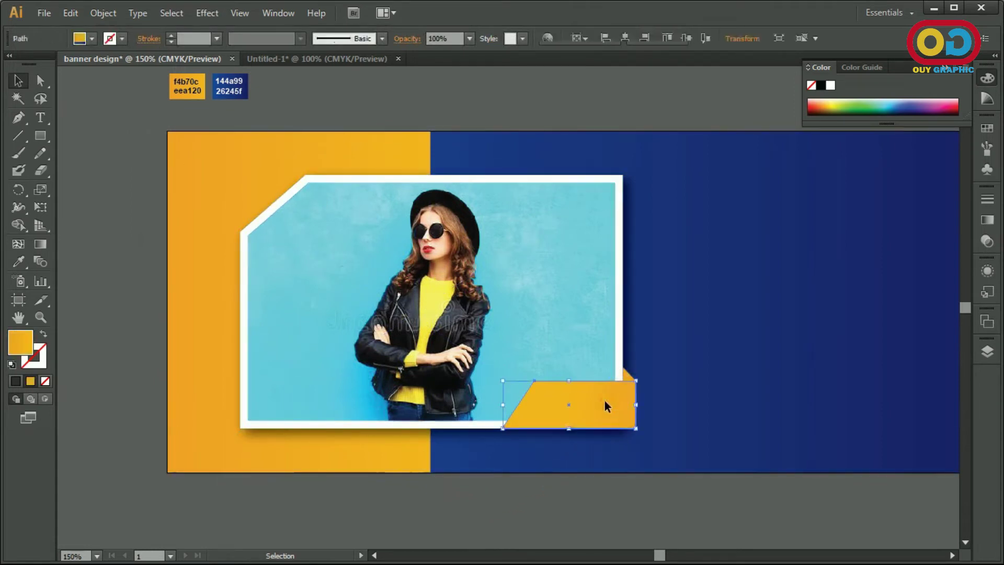
pyautogui.keyDown('shift'); pyautogui.click(563, 296); pyautogui.keyUp('shift')
pyautogui.rightClick(563, 296)
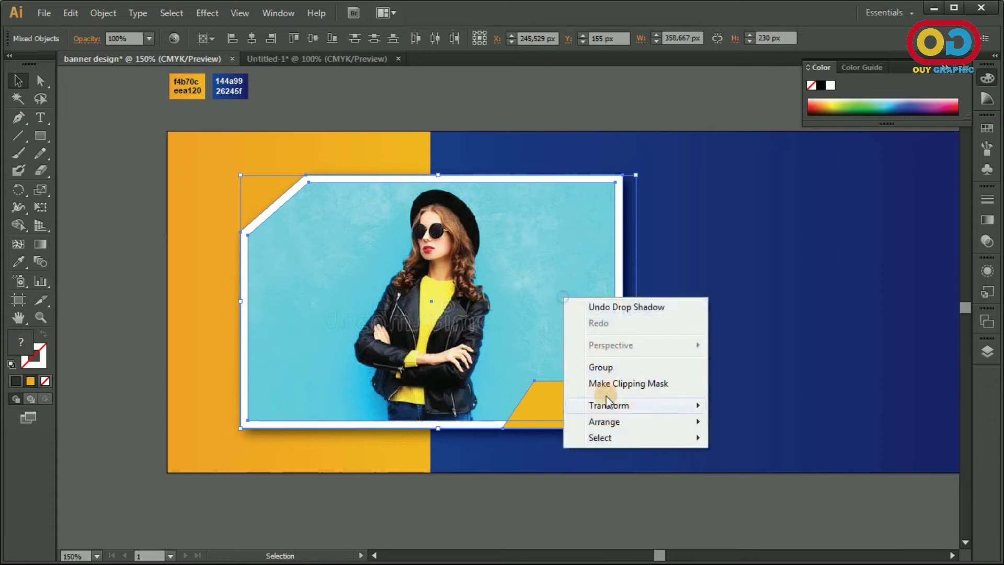
pyautogui.click(743, 421)
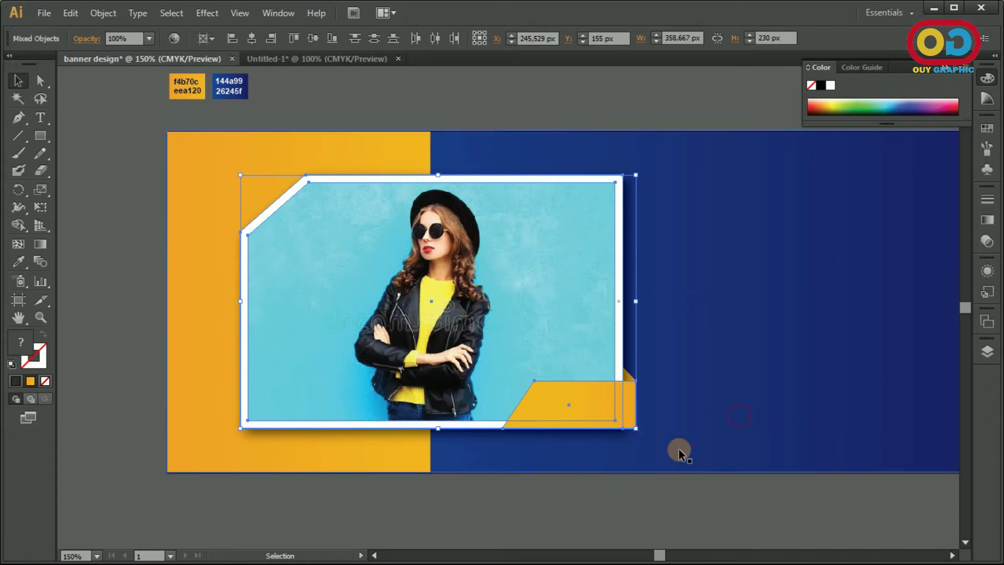
pyautogui.click(639, 501)
pyautogui.hotkey('ctrl', '-')
pyautogui.moveTo(585, 482); pyautogui.dragTo(487, 453)
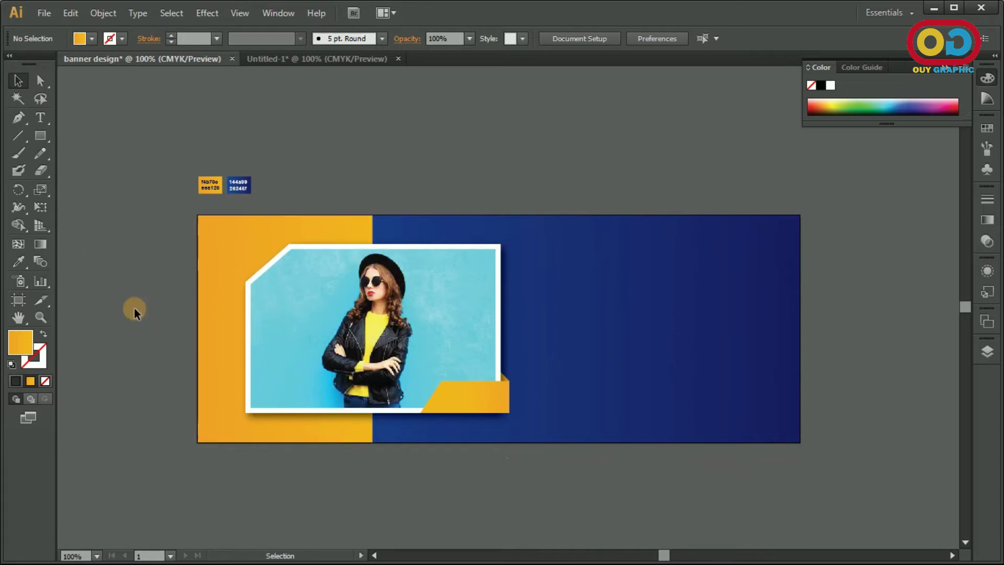
# Step: Draw a long orange bar across the blue panel's top and nudge it up slightly
pyautogui.click(43, 140)
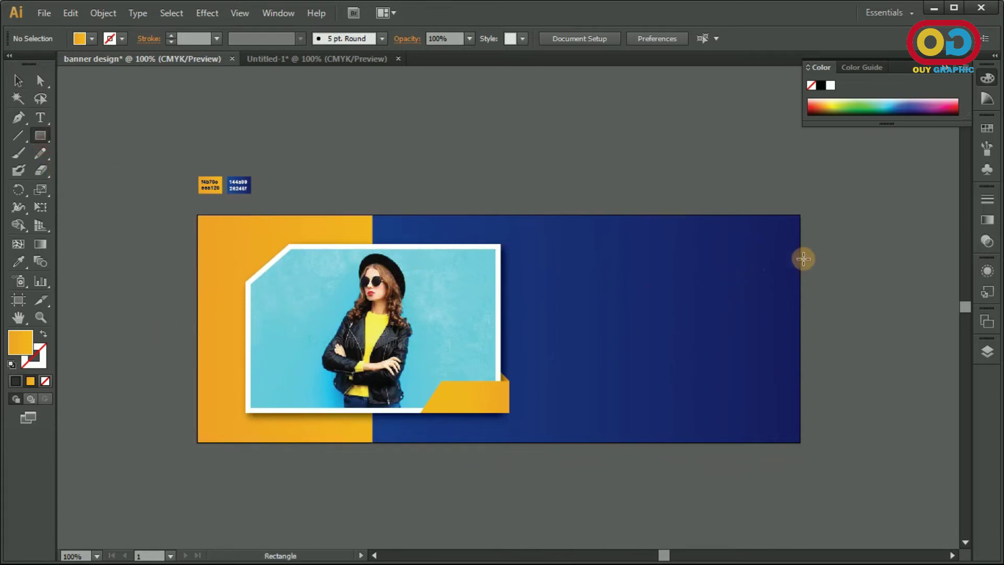
pyautogui.moveTo(799, 241)
pyautogui.mouseDown()
pyautogui.moveTo(548, 275)
pyautogui.moveTo(557, 272)
pyautogui.mouseUp()
pyautogui.click(17, 80)
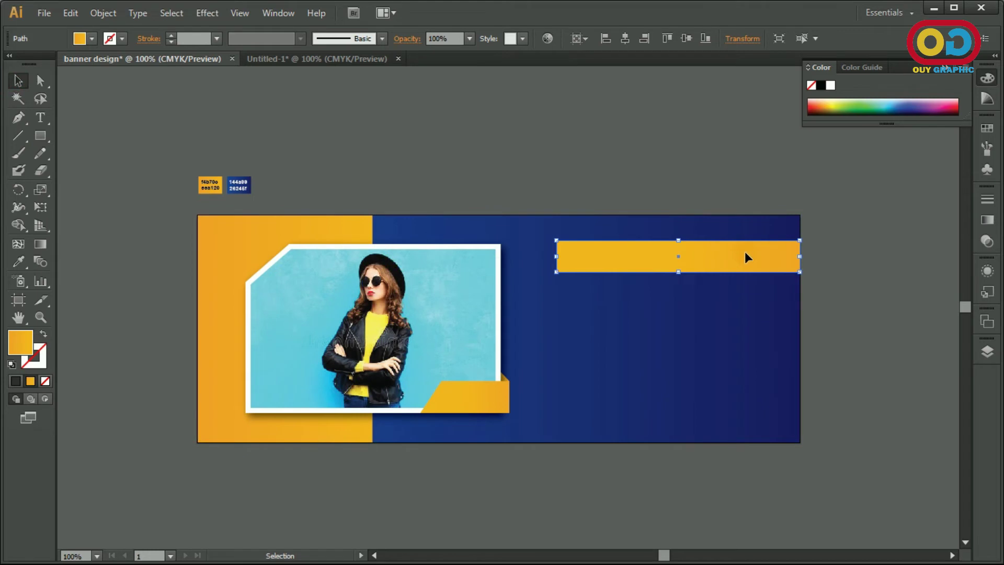
pyautogui.moveTo(739, 255); pyautogui.dragTo(738, 247)
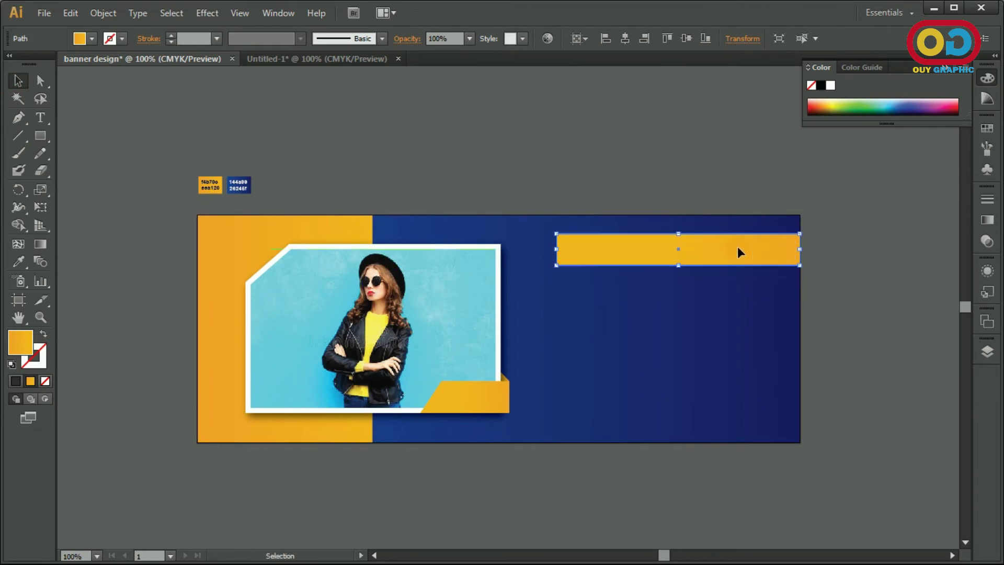
pyautogui.click(808, 308)
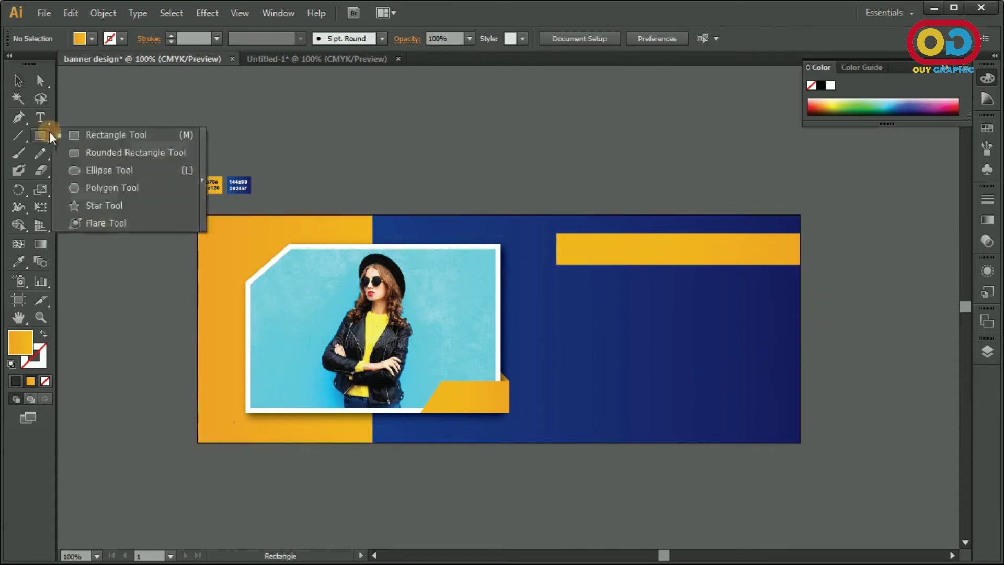
# Step: Draw a small circle near the banner's bottom-right and fill it white
pyautogui.moveTo(50, 135); pyautogui.dragTo(95, 167)
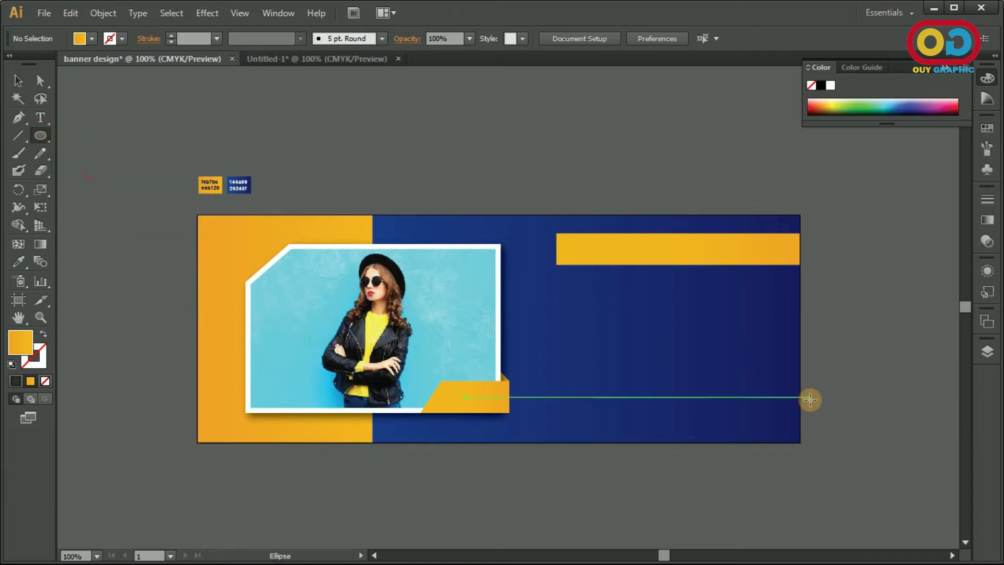
pyautogui.scroll(1, 777, 464)
pyautogui.scroll(1, 777, 465)
pyautogui.moveTo(704, 445); pyautogui.dragTo(708, 450)
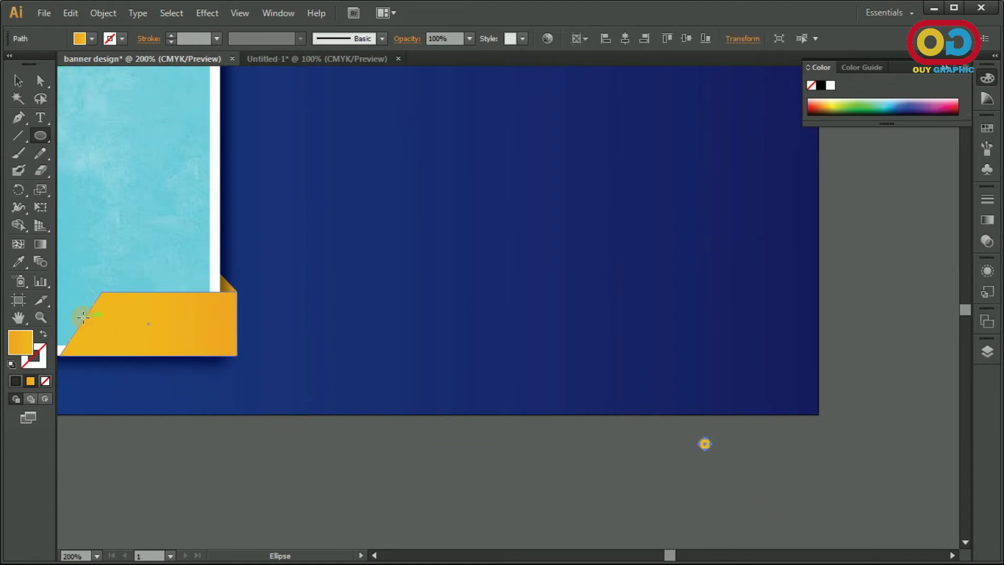
pyautogui.doubleClick(21, 345)
pyautogui.moveTo(654, 386); pyautogui.dragTo(567, 332)
pyautogui.click(892, 337)
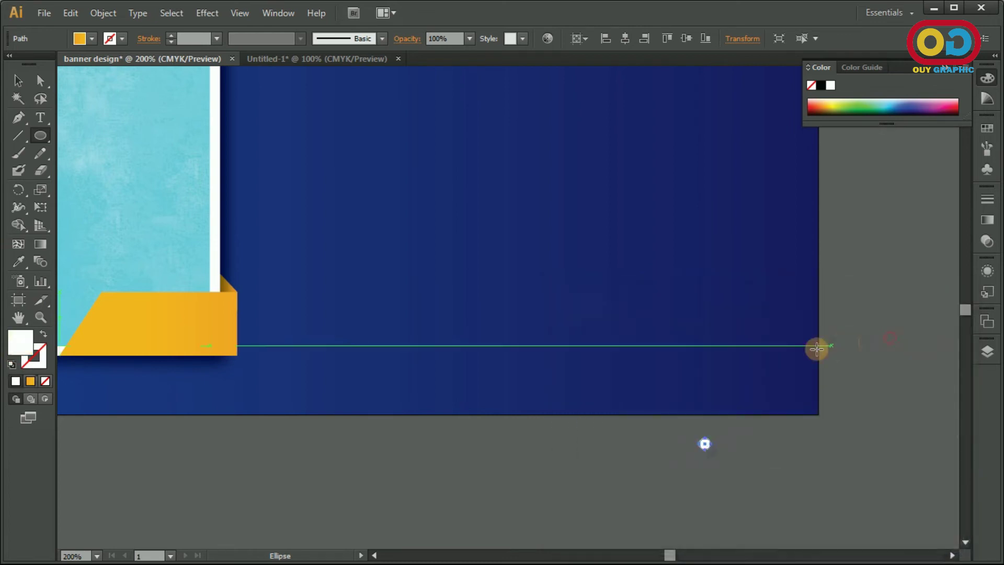
pyautogui.click(27, 83)
pyautogui.click(544, 437)
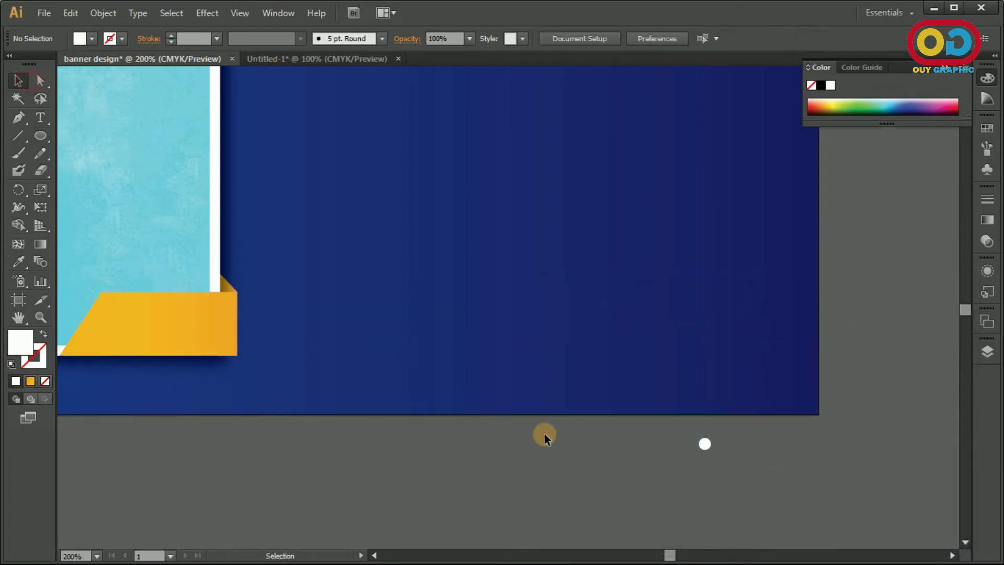
pyautogui.click(707, 443)
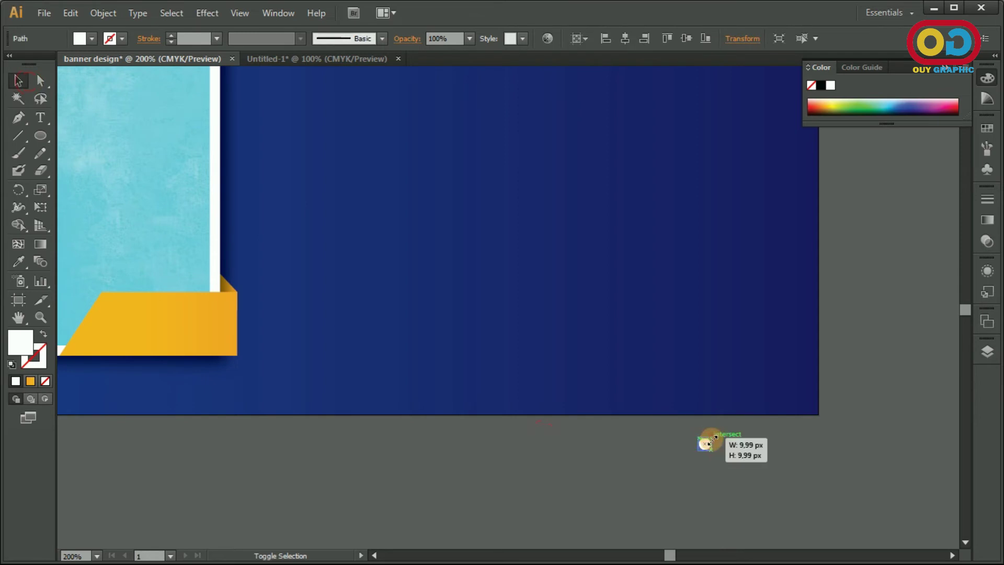
pyautogui.click(720, 455)
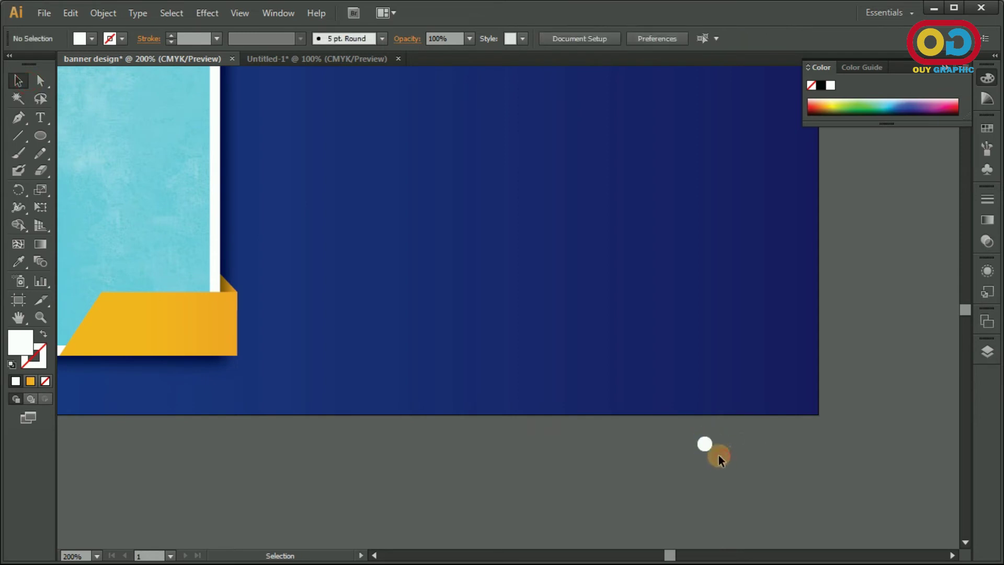
pyautogui.click(707, 443)
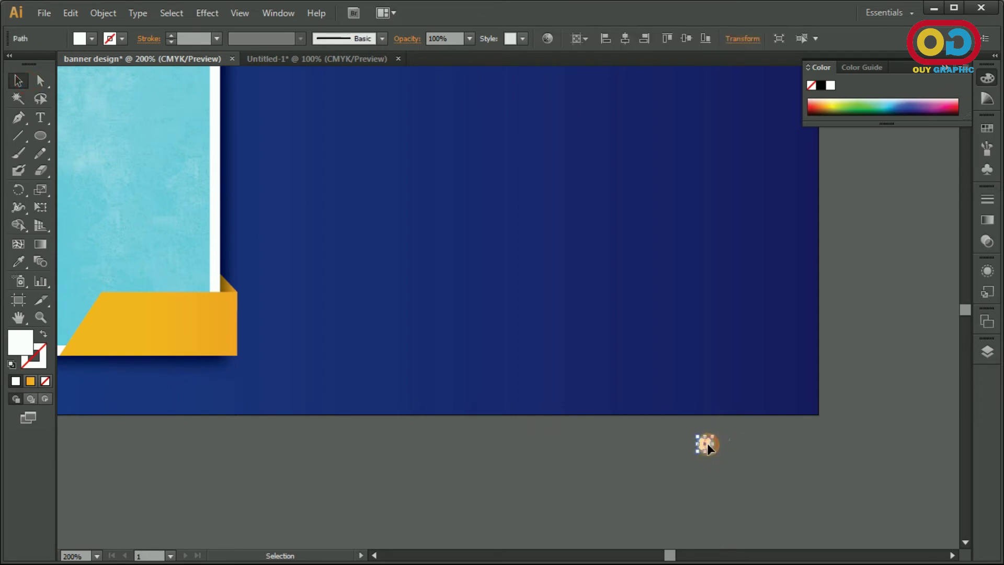
# Step: Duplicate the white circle into a 5×3 grid of fifteen dots with Alt-drag and Ctrl+D
pyautogui.moveTo(708, 443); pyautogui.dragTo(750, 452)
pyautogui.hotkey('ctrl', 'd')
pyautogui.hotkey('ctrl', 'd')
pyautogui.hotkey('ctrl', 'd')
pyautogui.click(830, 499)
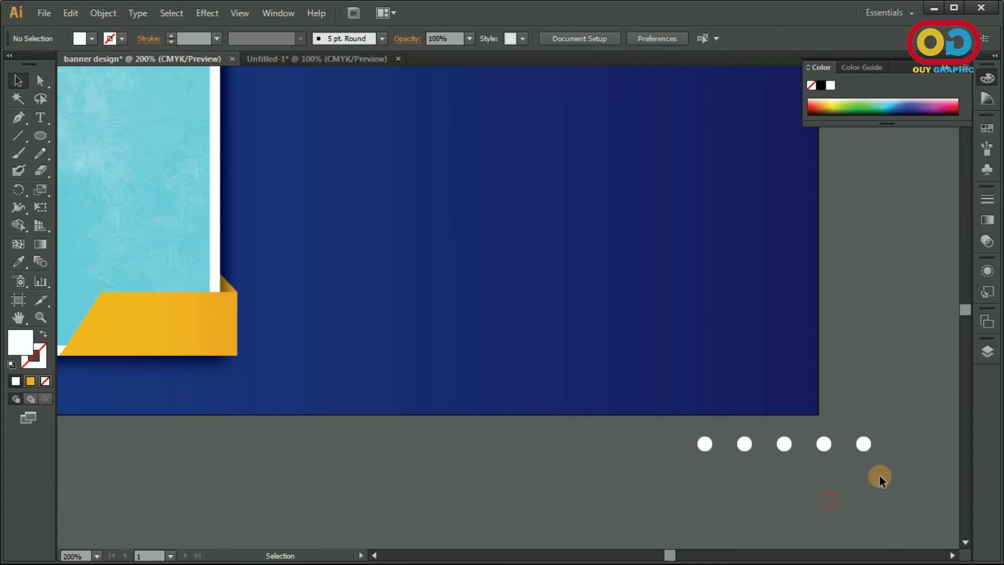
pyautogui.moveTo(872, 487); pyautogui.dragTo(868, 482)
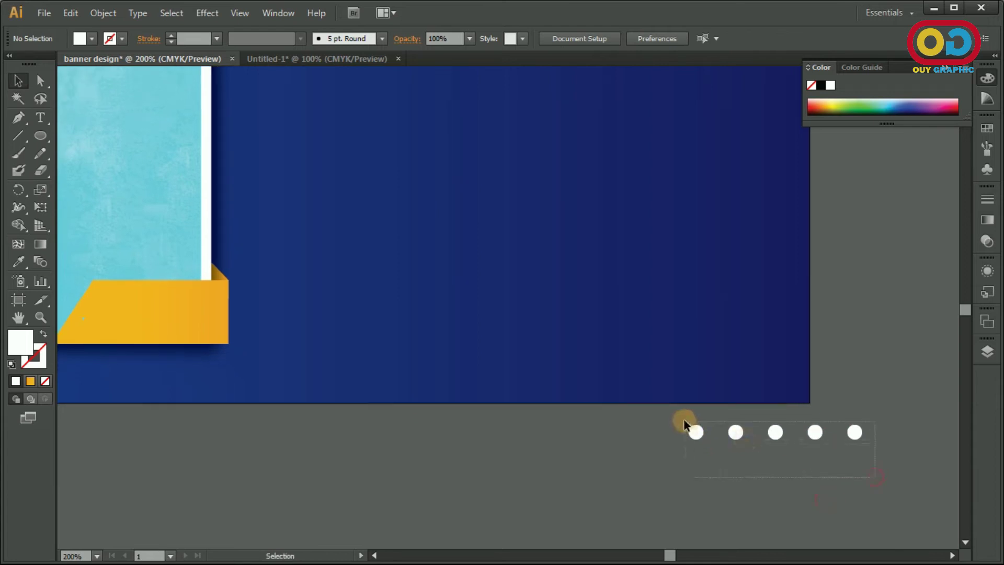
pyautogui.moveTo(685, 420); pyautogui.dragTo(866, 441)
pyautogui.moveTo(774, 432); pyautogui.dragTo(773, 470)
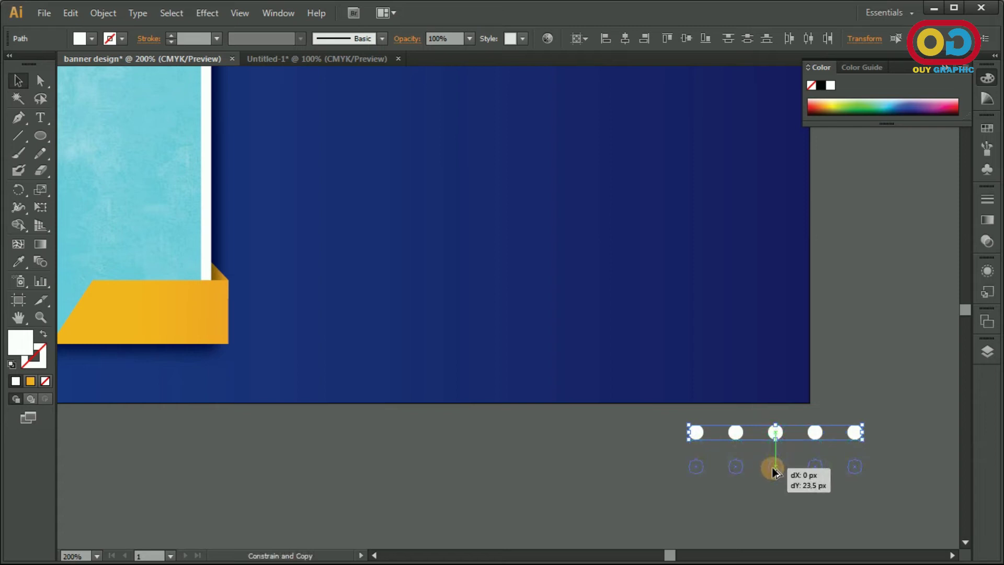
pyautogui.moveTo(773, 471); pyautogui.dragTo(772, 467)
pyautogui.hotkey('ctrl', 'd')
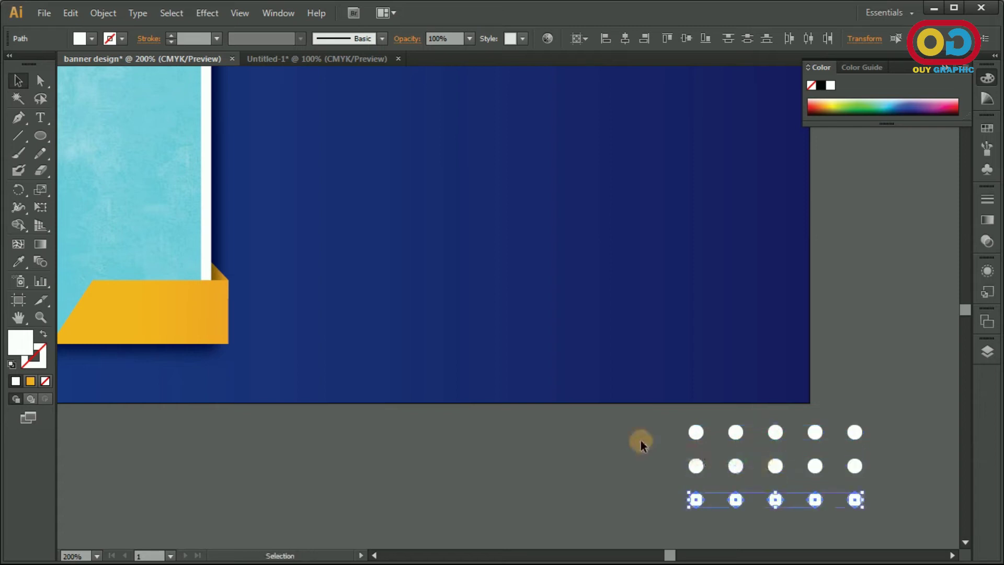
pyautogui.moveTo(620, 416); pyautogui.dragTo(895, 522)
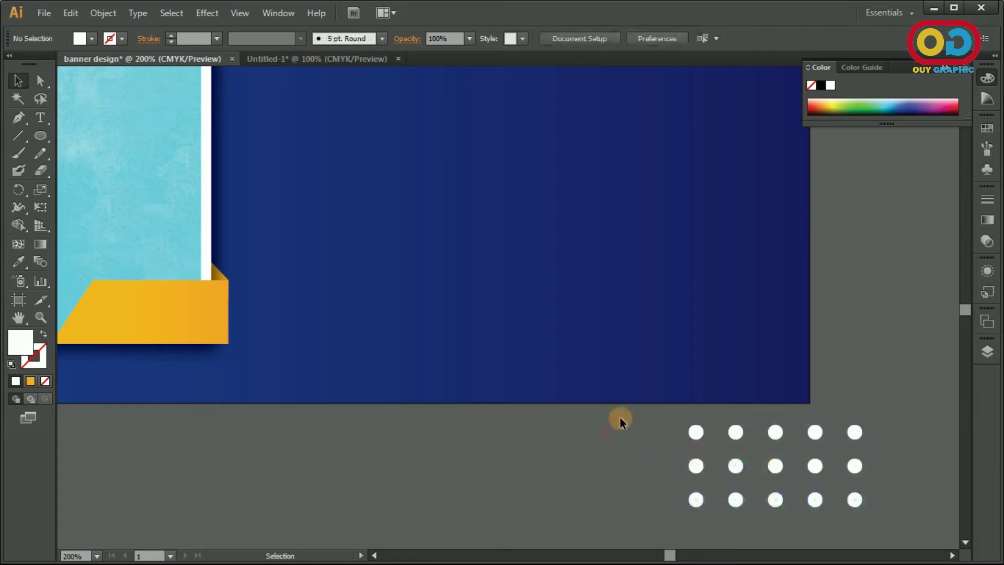
# Step: Group the fifteen dots and scale the grid down in the bottom-right corner
pyautogui.rightClick(818, 452)
pyautogui.click(853, 296)
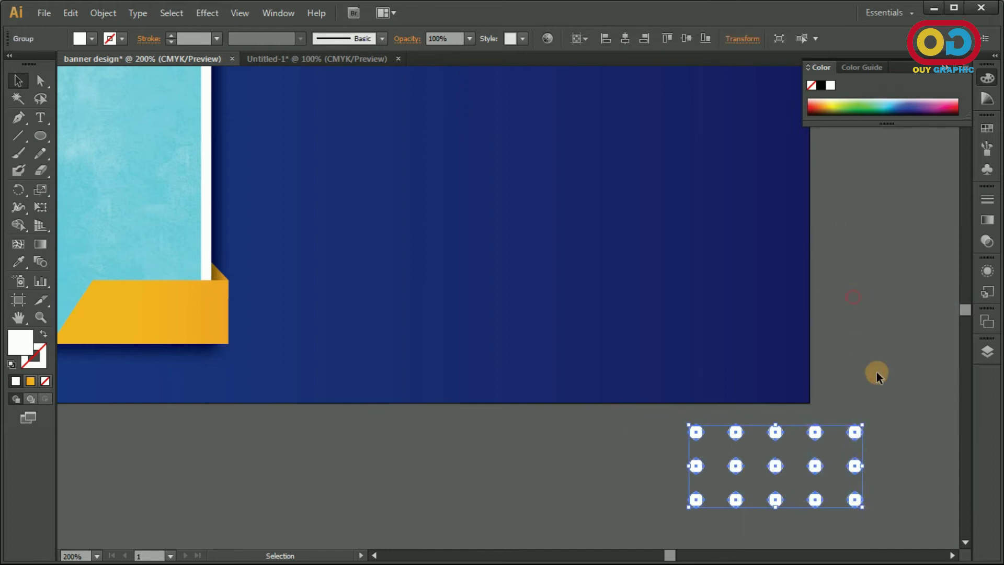
pyautogui.click(878, 383)
pyautogui.keyDown('alt'); pyautogui.scroll(-2, 861, 437); pyautogui.keyUp('alt')
pyautogui.moveTo(861, 440)
pyautogui.mouseDown()
pyautogui.moveTo(819, 369)
pyautogui.moveTo(807, 377)
pyautogui.moveTo(820, 408)
pyautogui.mouseUp()
pyautogui.click(817, 465)
pyautogui.click(821, 475)
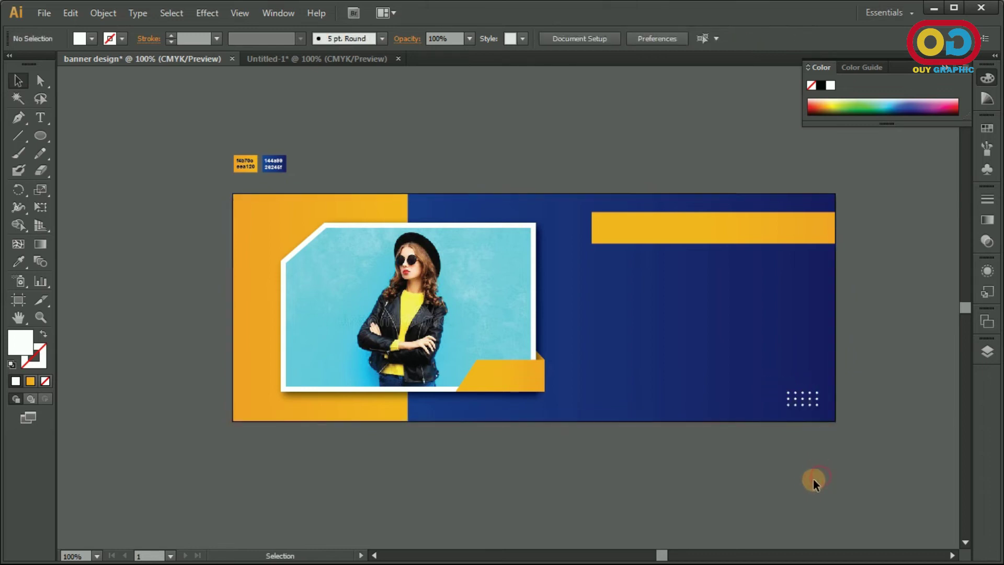
# Step: Alt-drag a copy of the dot grid to the orange panel's top-left and nudge it right
pyautogui.click(814, 407)
pyautogui.moveTo(815, 406)
pyautogui.mouseDown()
pyautogui.moveTo(403, 309)
pyautogui.moveTo(262, 215)
pyautogui.mouseUp()
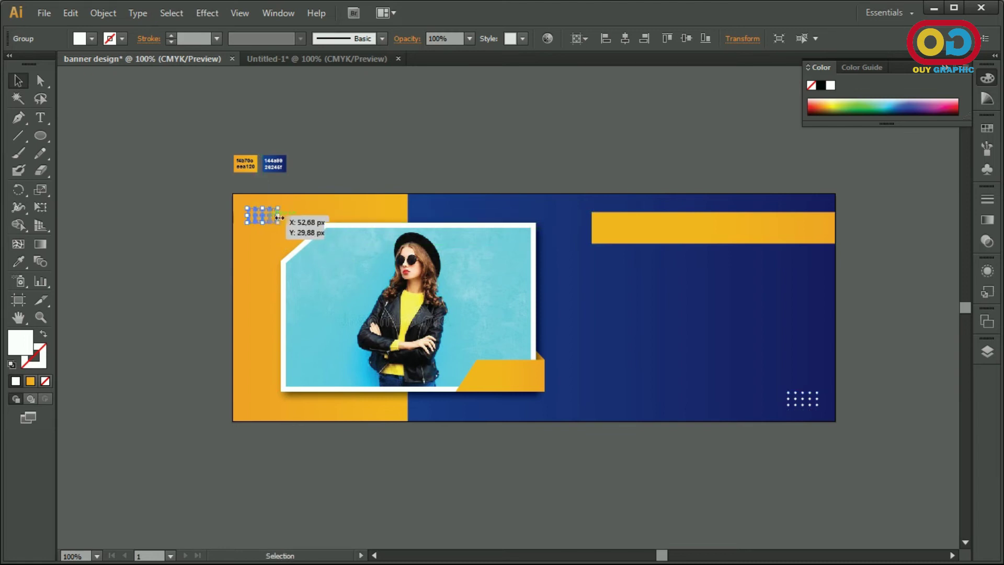
pyautogui.press('Right')
pyautogui.press('Right')
pyautogui.press('Right')
pyautogui.click(376, 156)
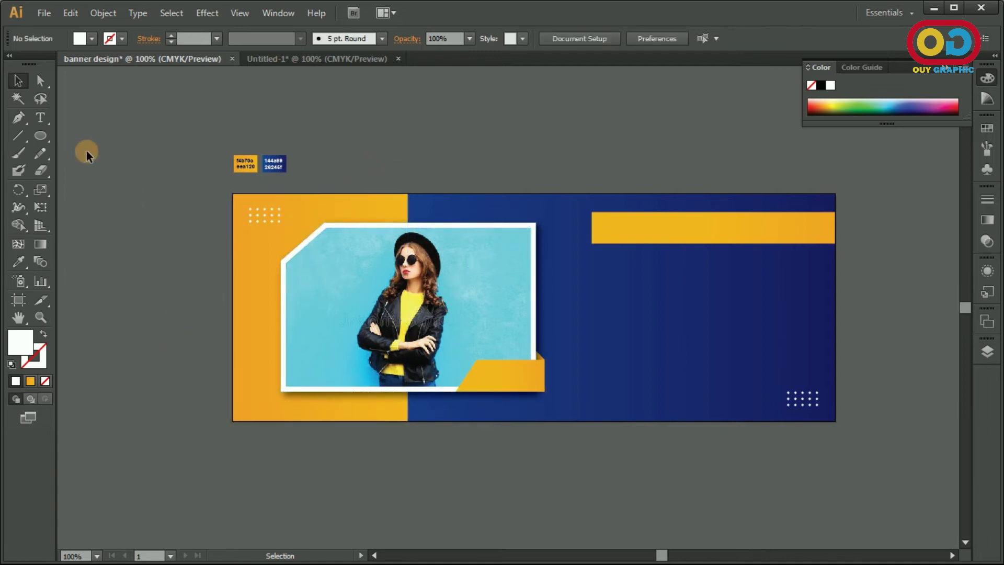
pyautogui.click(42, 117)
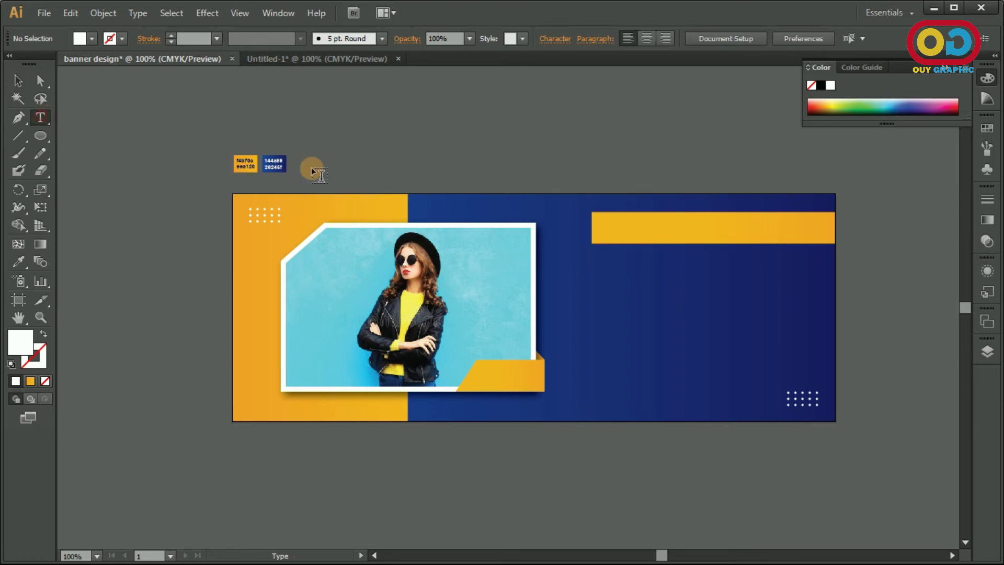
# Step: Add 'STORE NAME' text in the yellow bar at 24 pt and position it within the bar
pyautogui.click(640, 228)
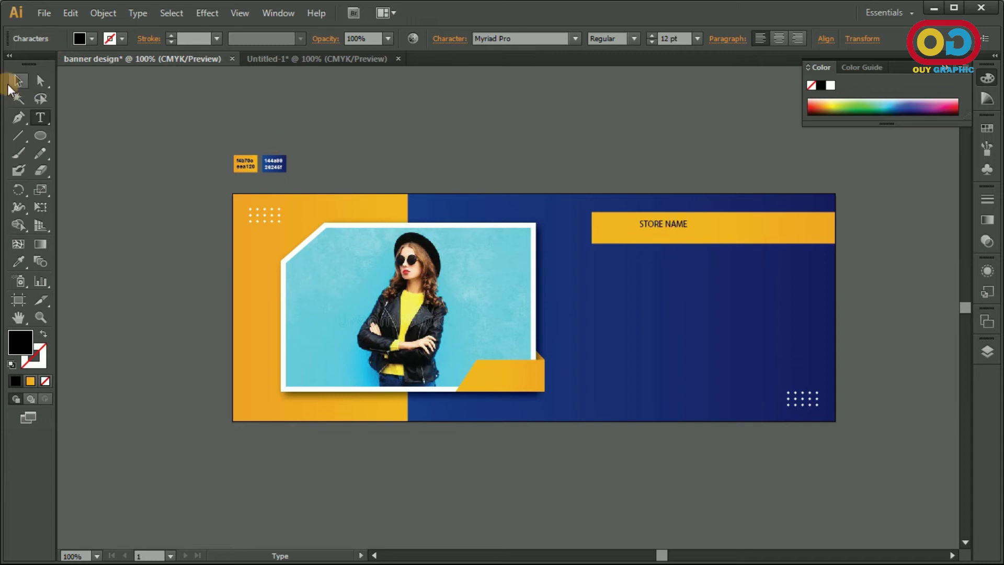
pyautogui.click(17, 80)
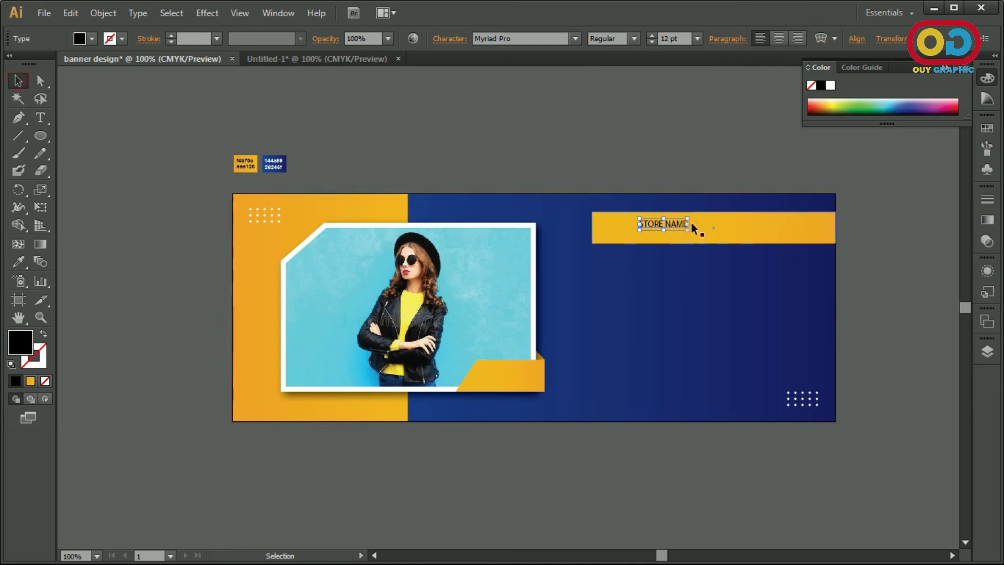
pyautogui.click(698, 38)
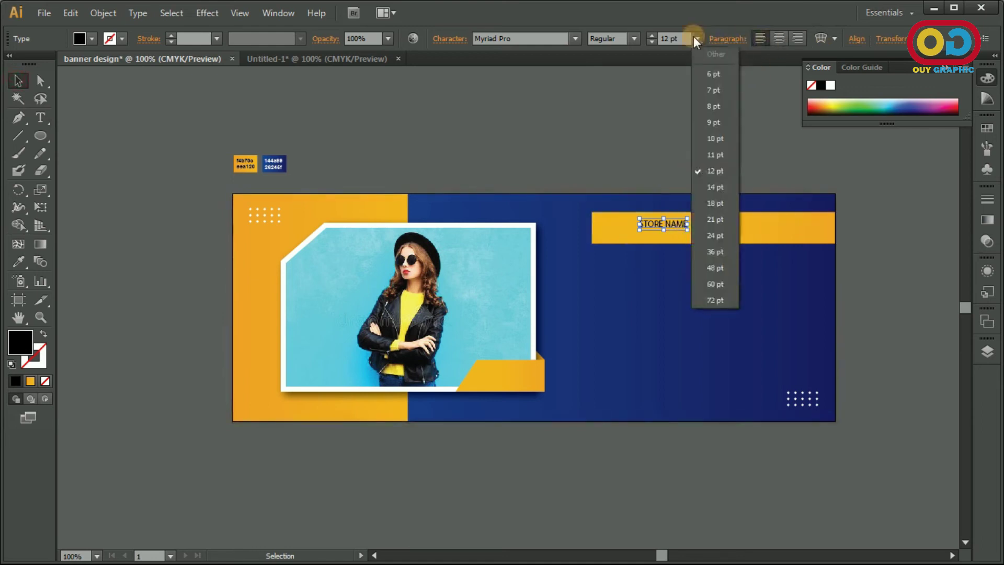
pyautogui.click(714, 235)
pyautogui.moveTo(727, 219); pyautogui.dragTo(746, 223)
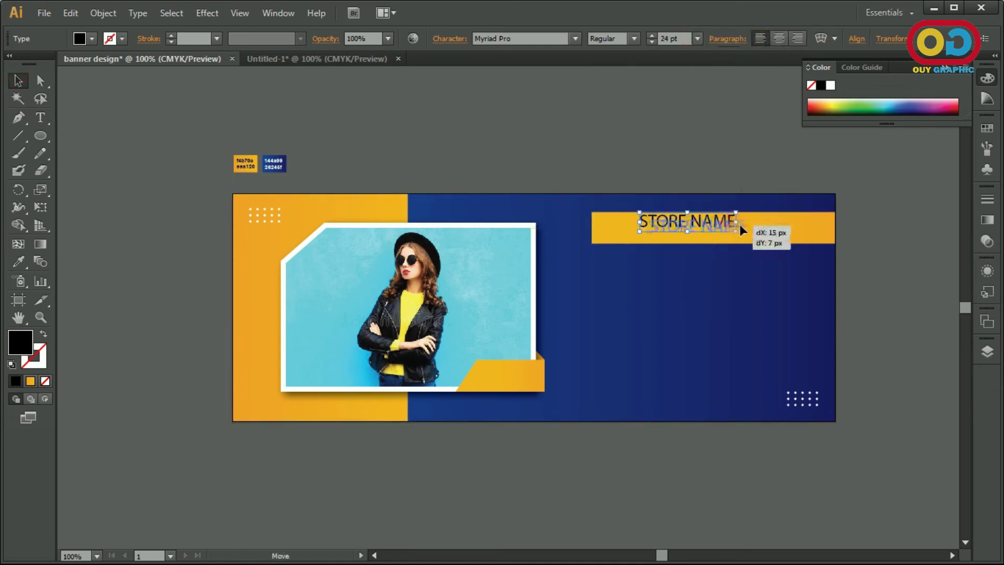
# Step: Set STORE NAME in Montserrat ExtraBold and shift it slightly left
pyautogui.rightClick(745, 224)
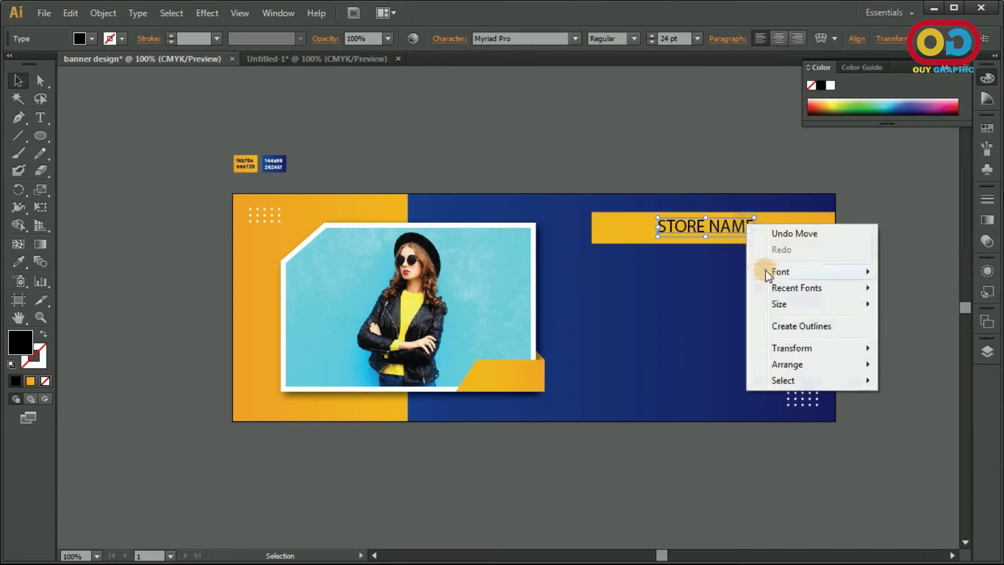
pyautogui.moveTo(765, 272)
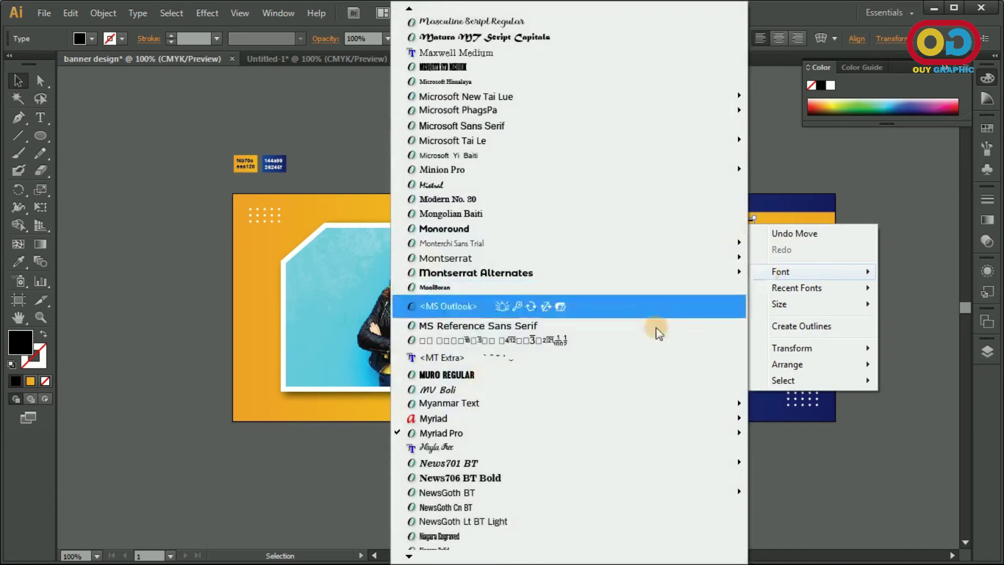
pyautogui.moveTo(549, 258)
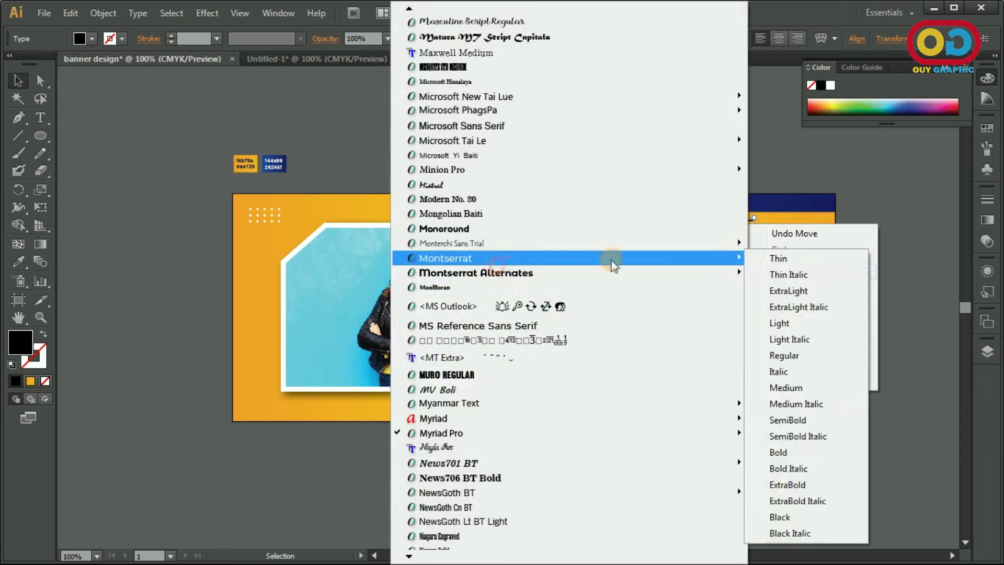
pyautogui.click(788, 485)
pyautogui.click(731, 478)
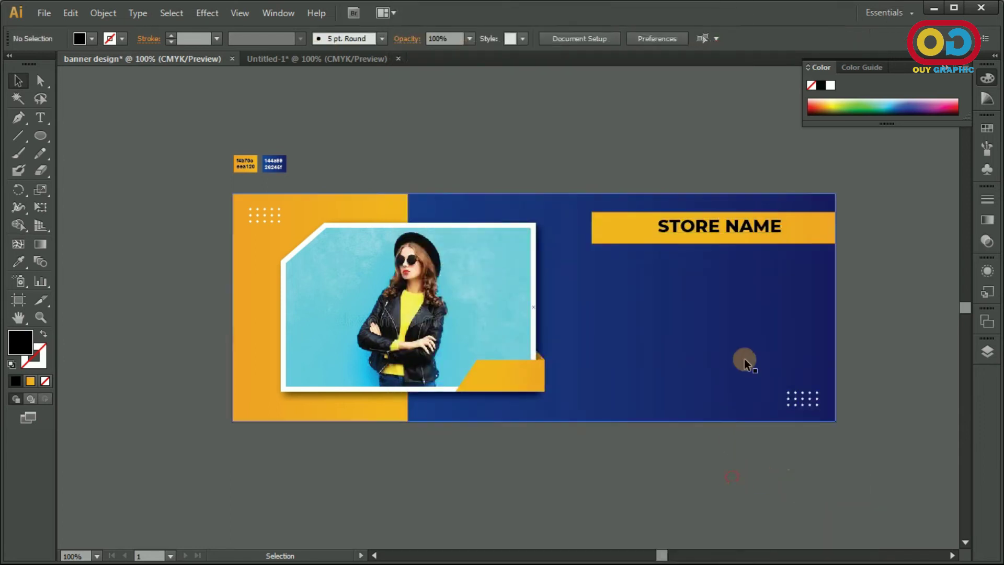
pyautogui.click(743, 230)
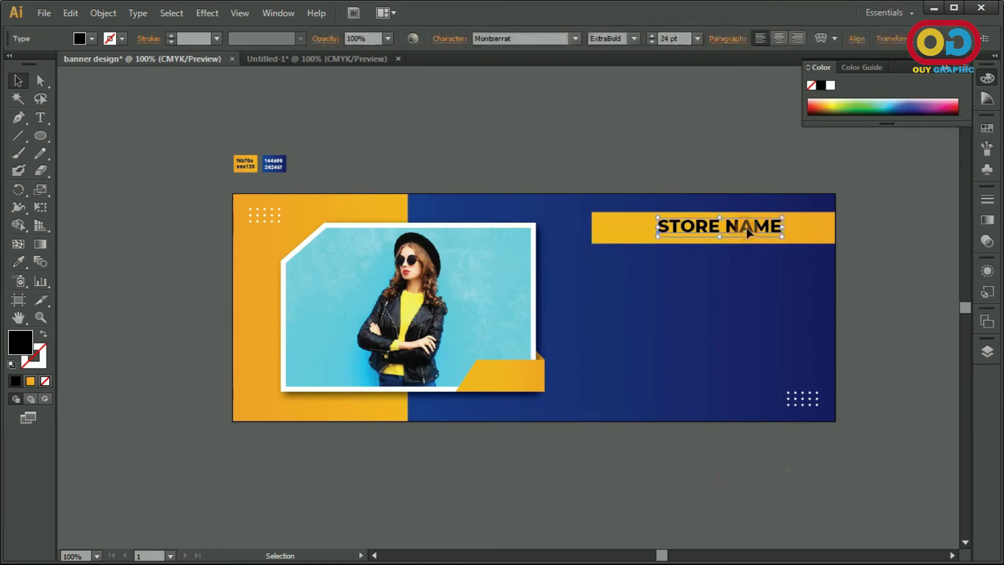
pyautogui.moveTo(746, 230); pyautogui.dragTo(743, 230)
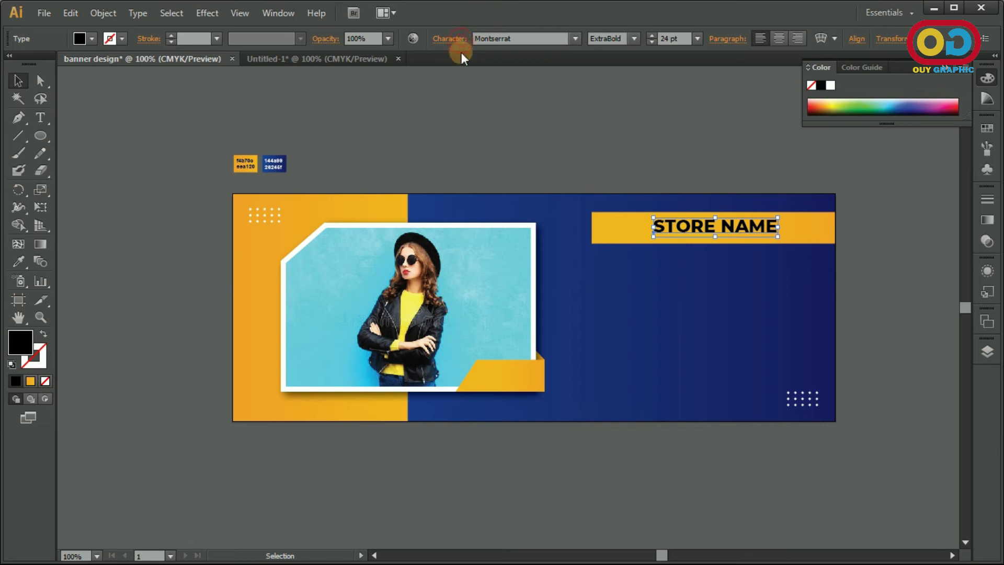
# Step: Widen STORE NAME's letter spacing and nudge it down a few pixels
pyautogui.click(448, 40)
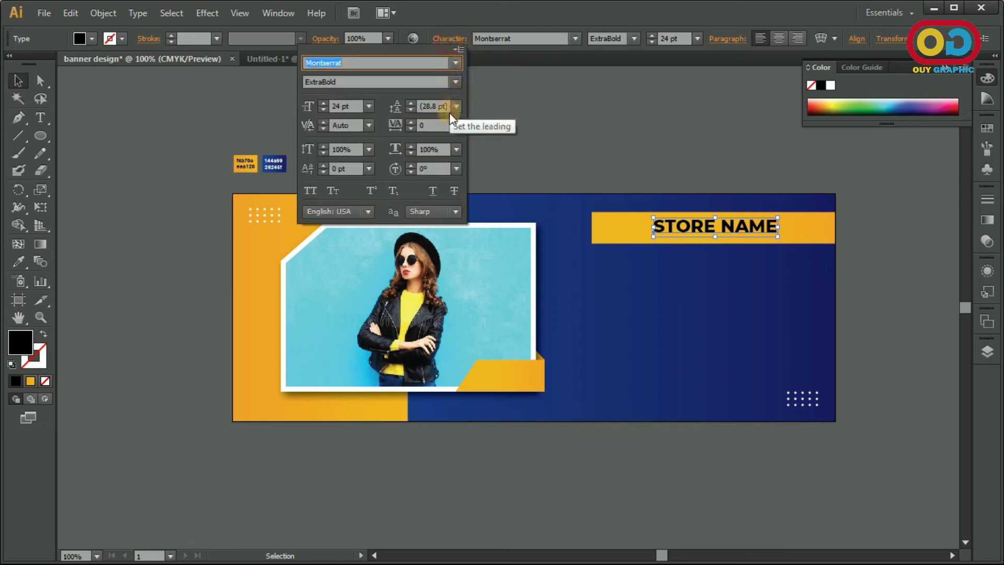
pyautogui.click(412, 122)
pyautogui.click(412, 123)
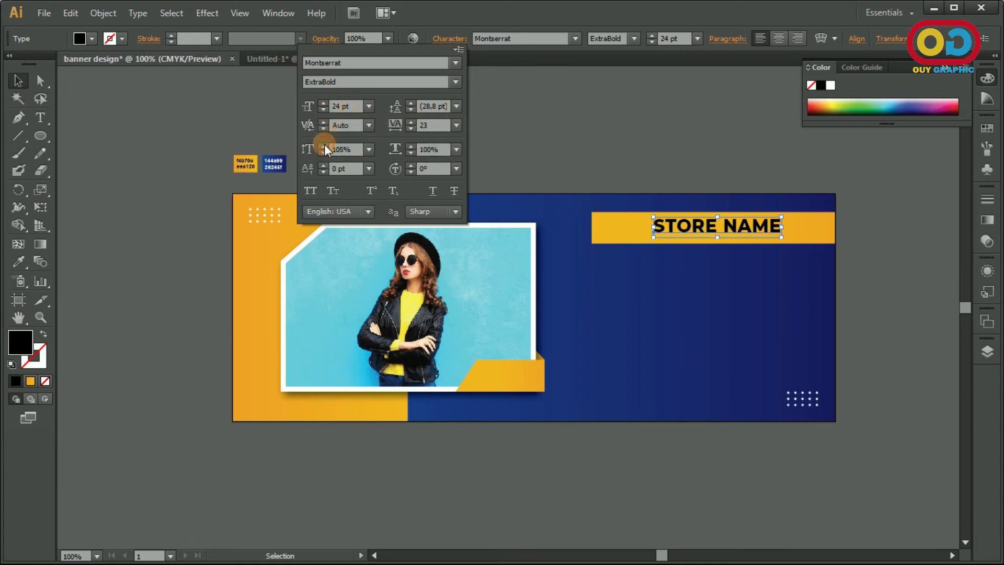
pyautogui.click(613, 147)
pyautogui.click(613, 148)
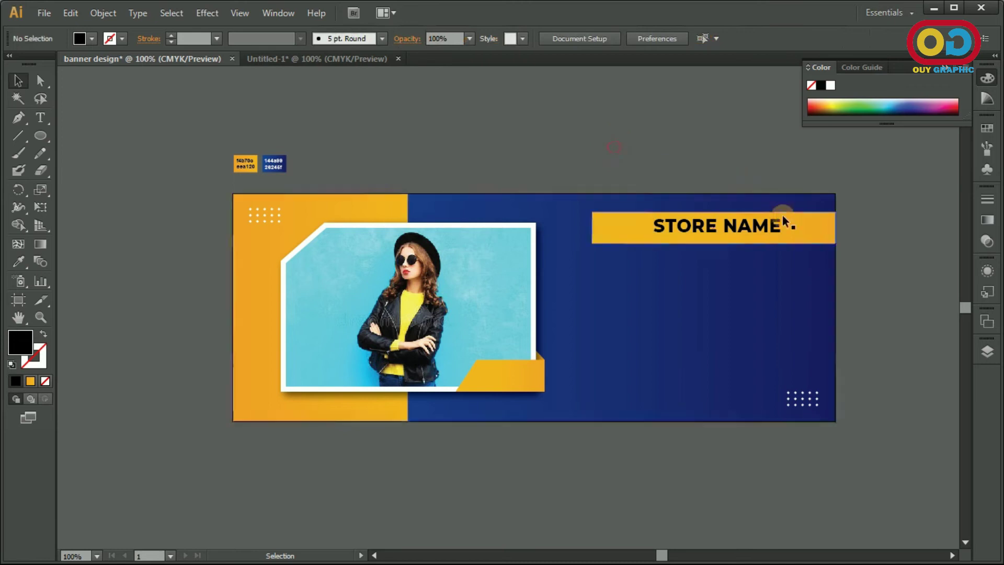
pyautogui.moveTo(738, 228); pyautogui.dragTo(736, 229)
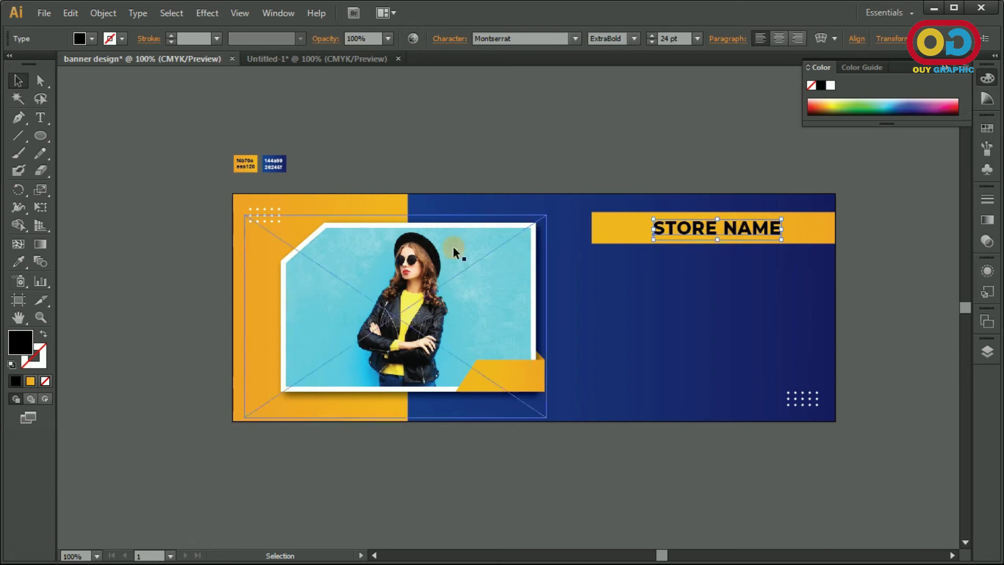
# Step: Recolour the STORE NAME text dark navy (#050549)
pyautogui.doubleClick(19, 339)
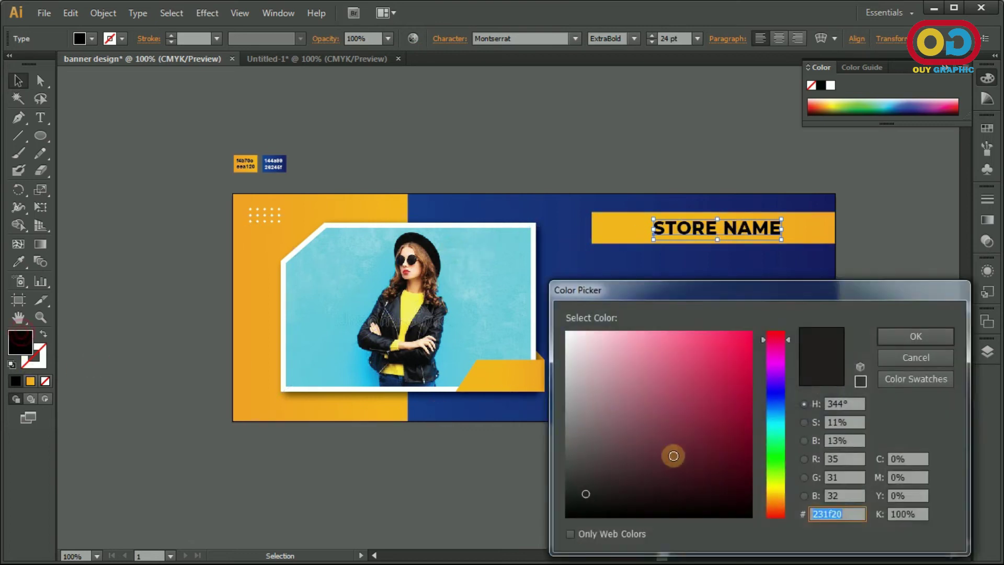
pyautogui.moveTo(768, 426); pyautogui.dragTo(774, 394)
pyautogui.click(732, 459)
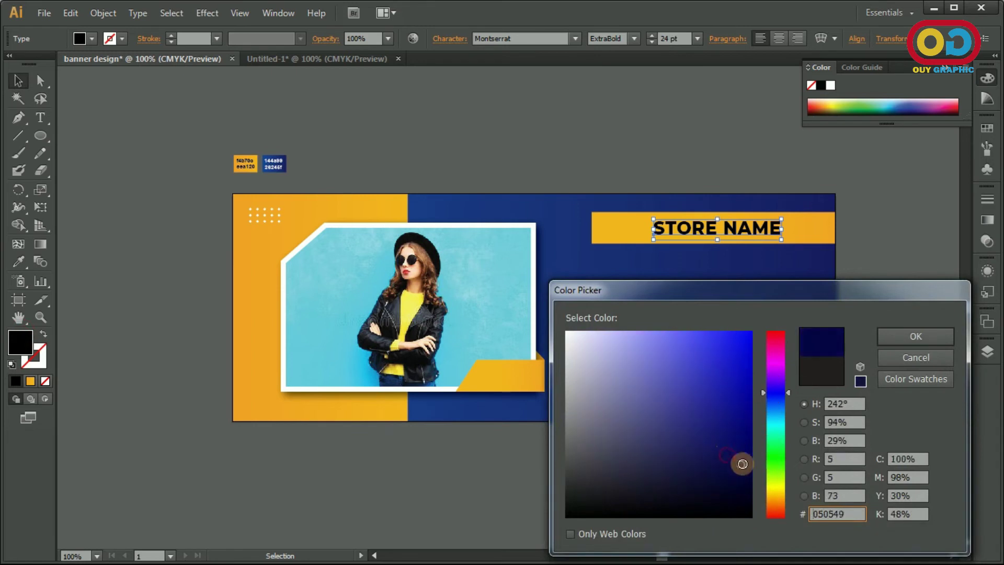
pyautogui.click(884, 337)
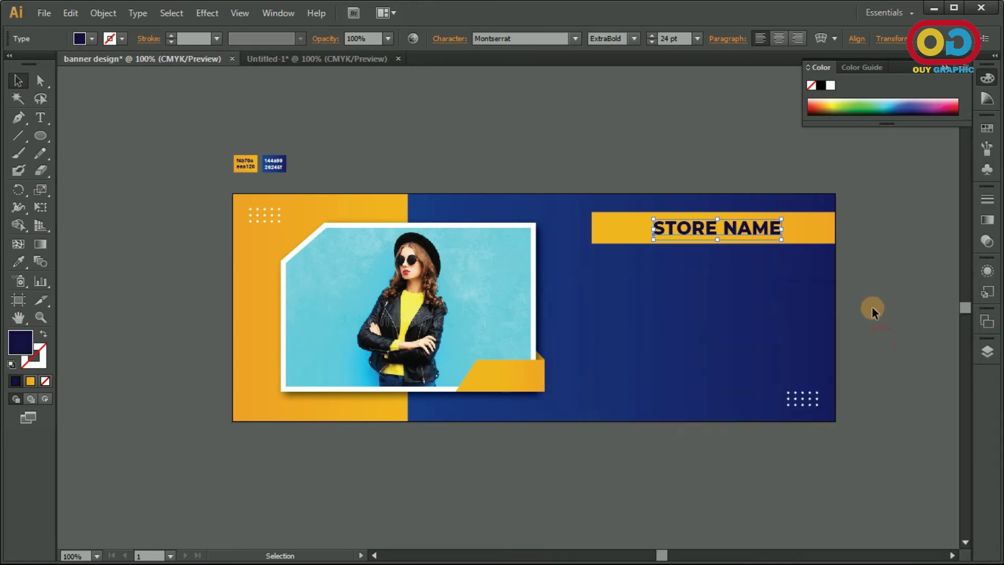
pyautogui.click(871, 308)
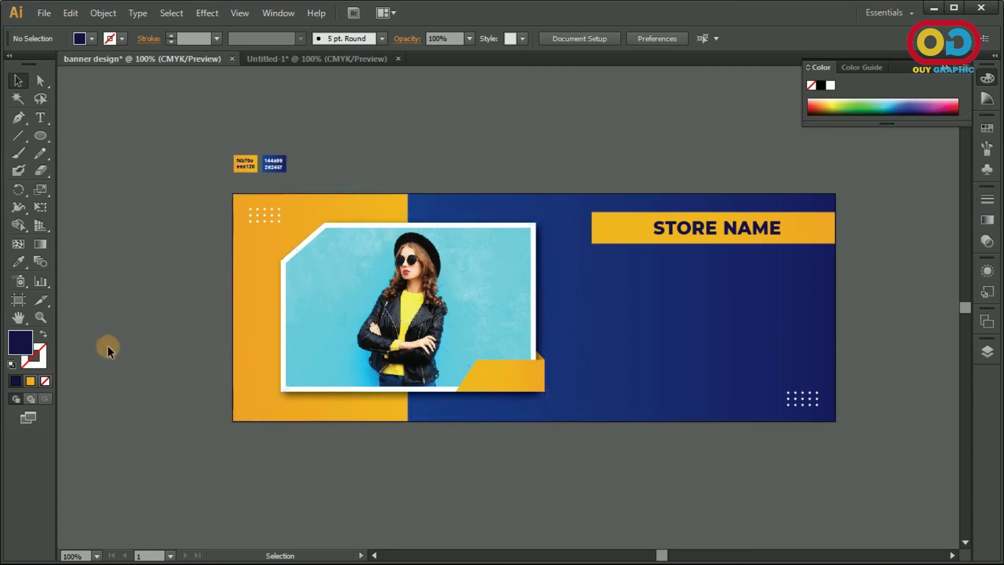
pyautogui.click(41, 118)
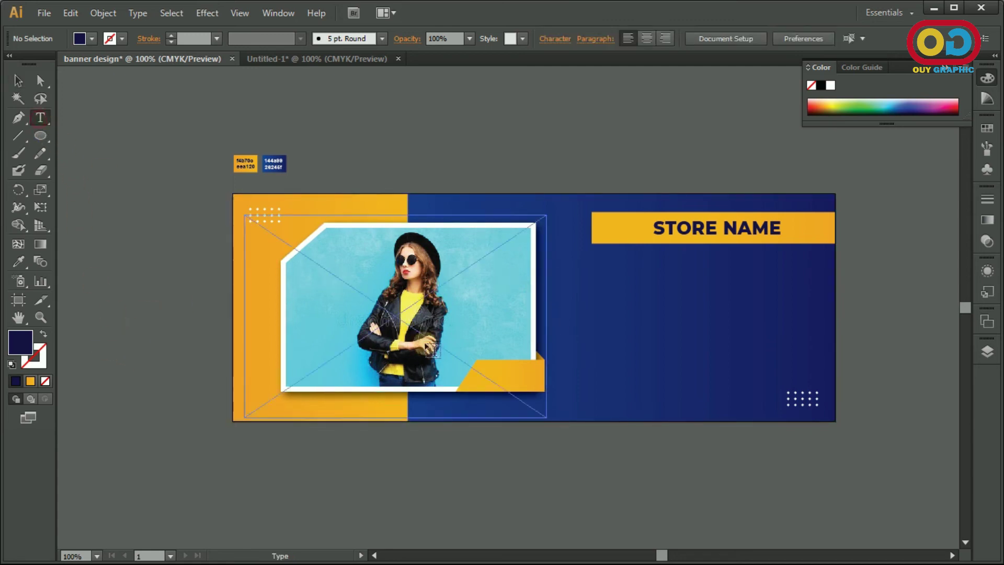
# Step: Add '45%' text on the yellow ribbon in Montserrat Black weight
pyautogui.click(489, 375)
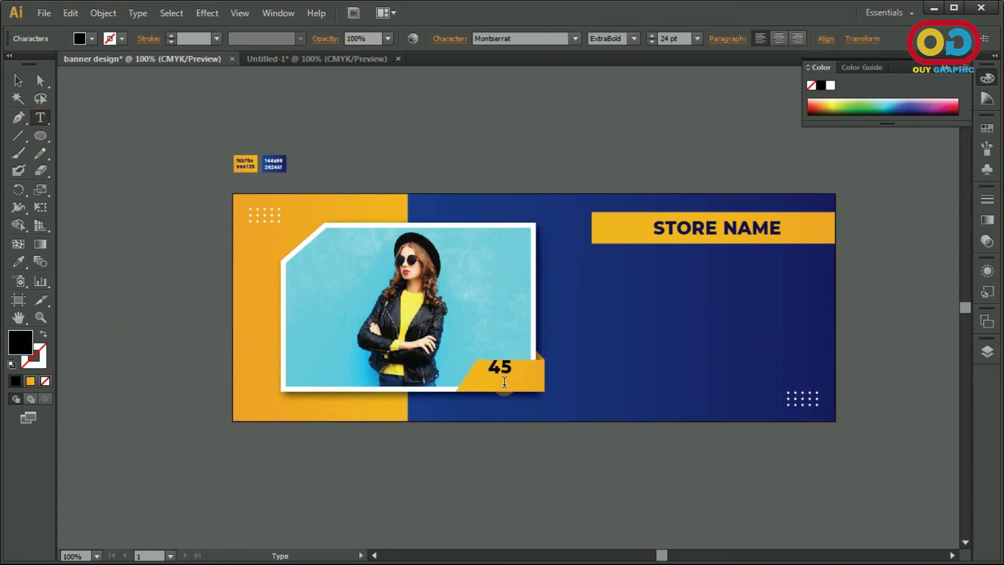
pyautogui.write('45')
pyautogui.click(18, 81)
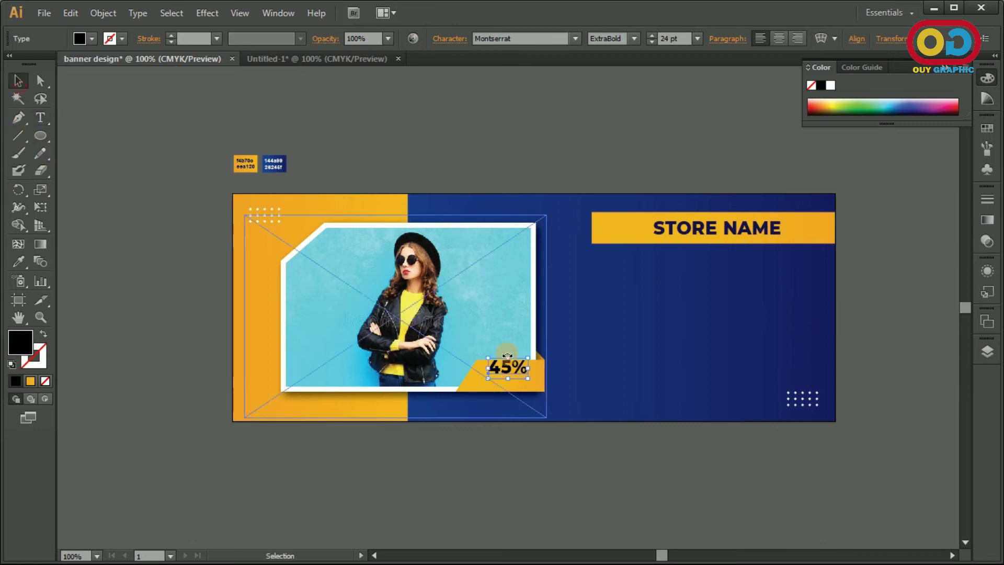
pyautogui.moveTo(507, 375); pyautogui.dragTo(500, 382)
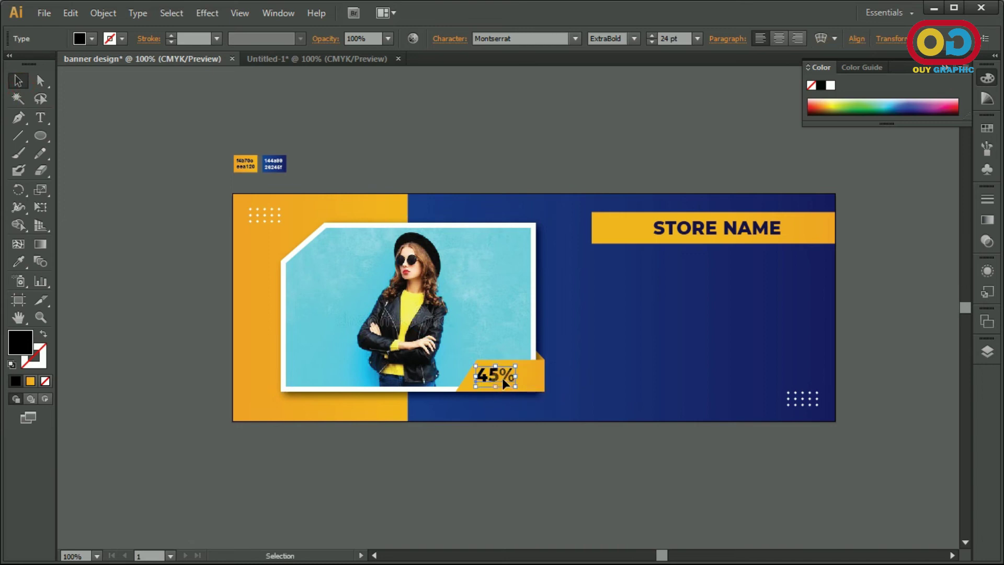
pyautogui.click(637, 39)
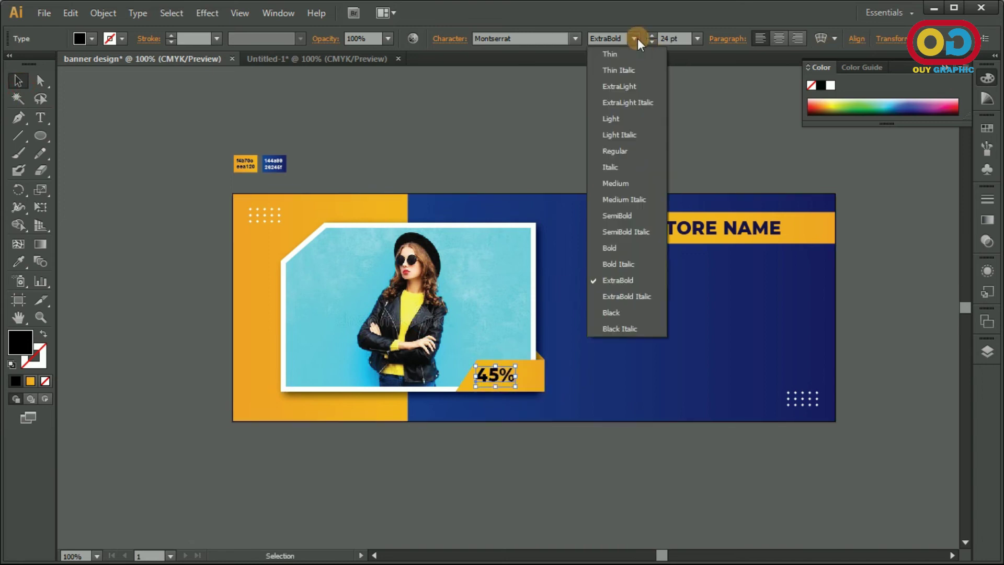
pyautogui.click(648, 308)
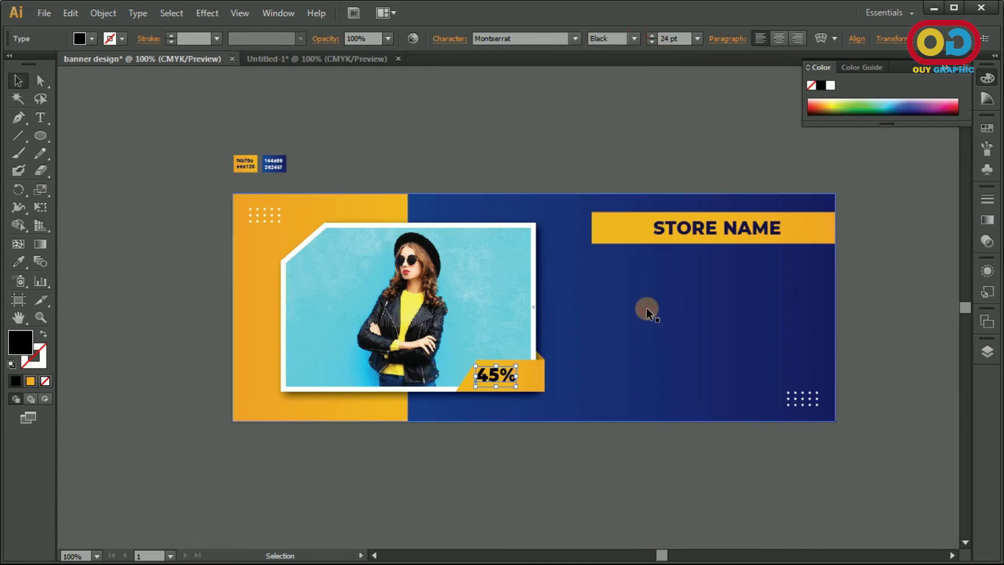
pyautogui.click(602, 453)
# Step: Add 'OFF' text just right of 45% and size it to 14 pt
pyautogui.click(516, 376)
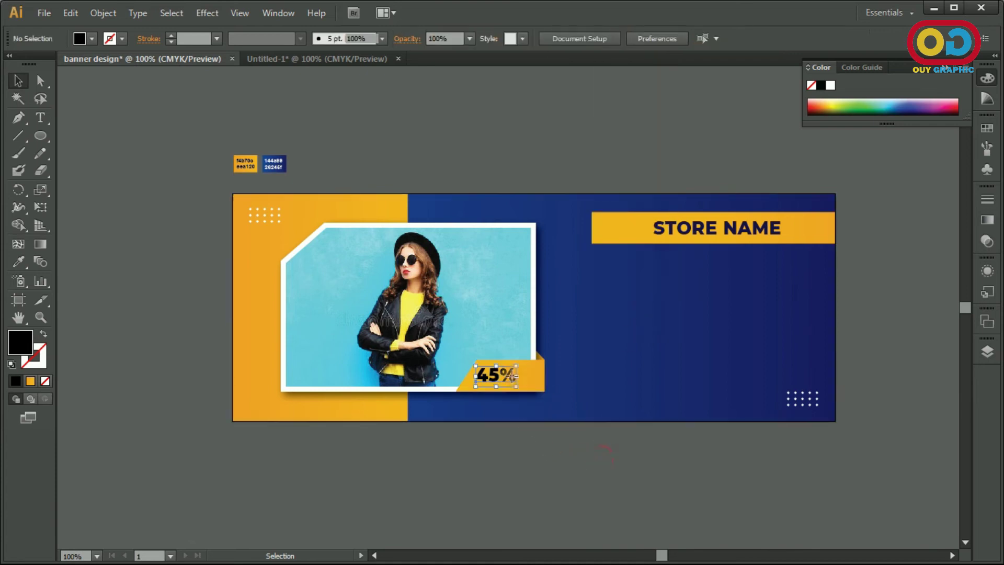
pyautogui.click(55, 117)
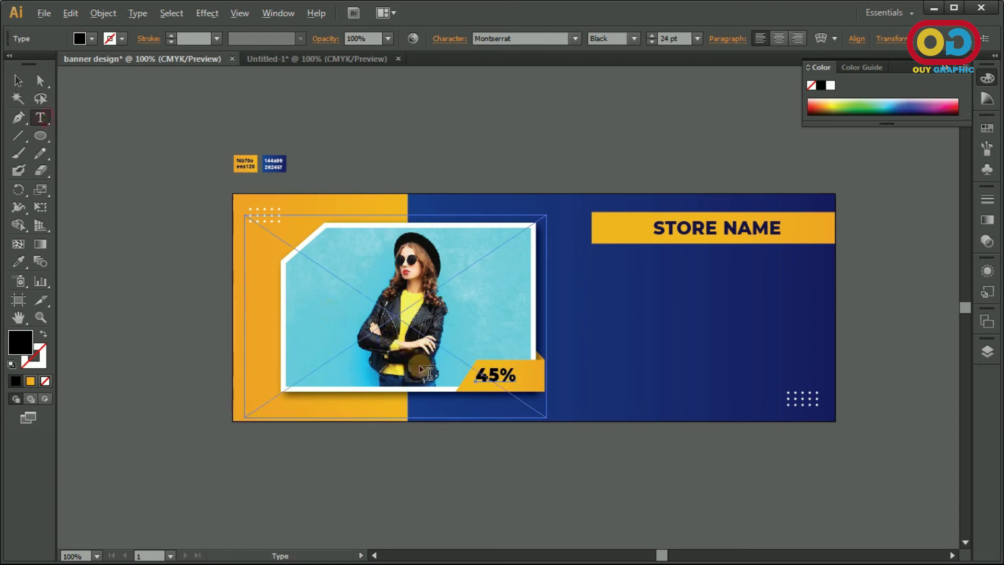
pyautogui.scroll(1, 474, 382)
pyautogui.click(555, 372)
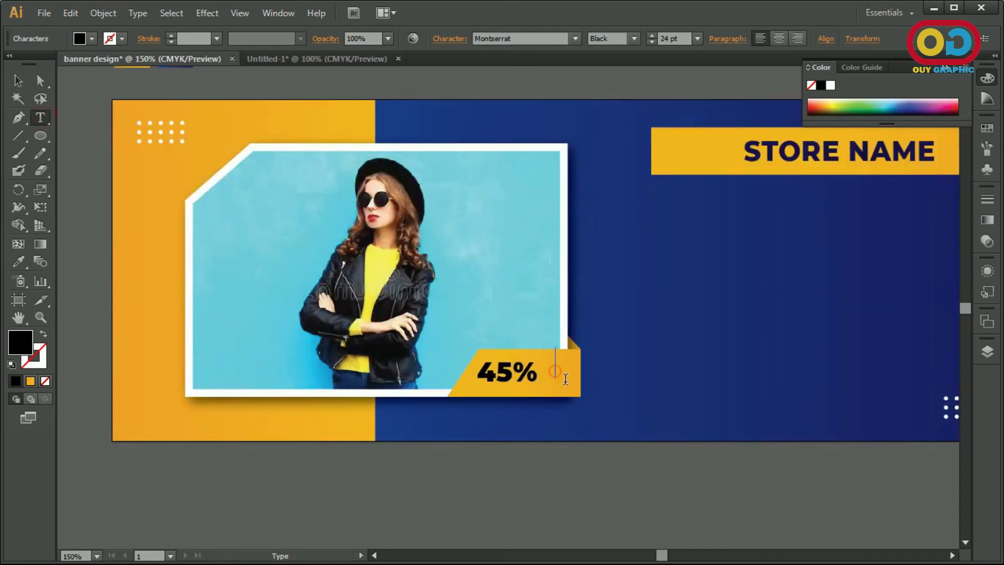
pyautogui.write('OFF')
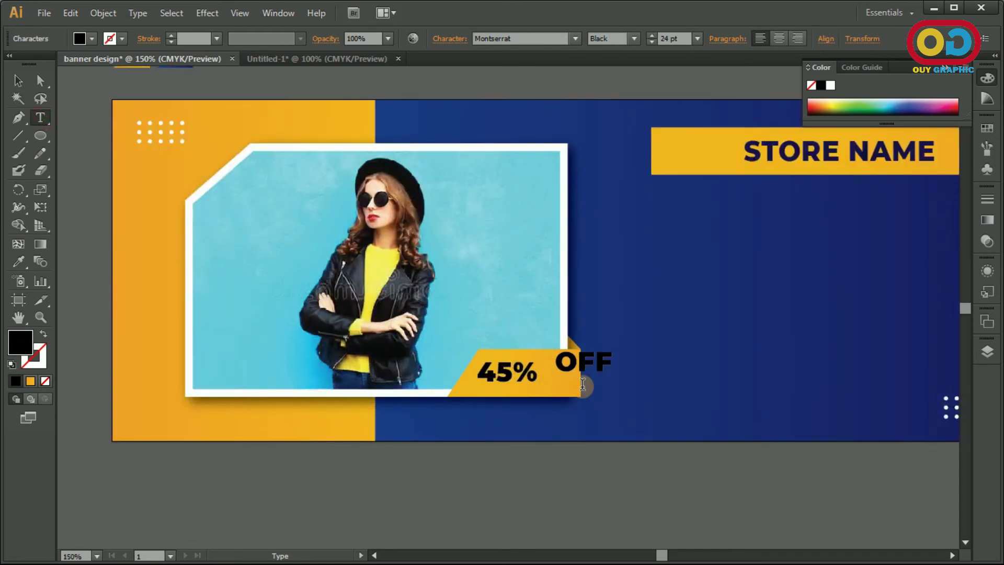
pyautogui.click(19, 80)
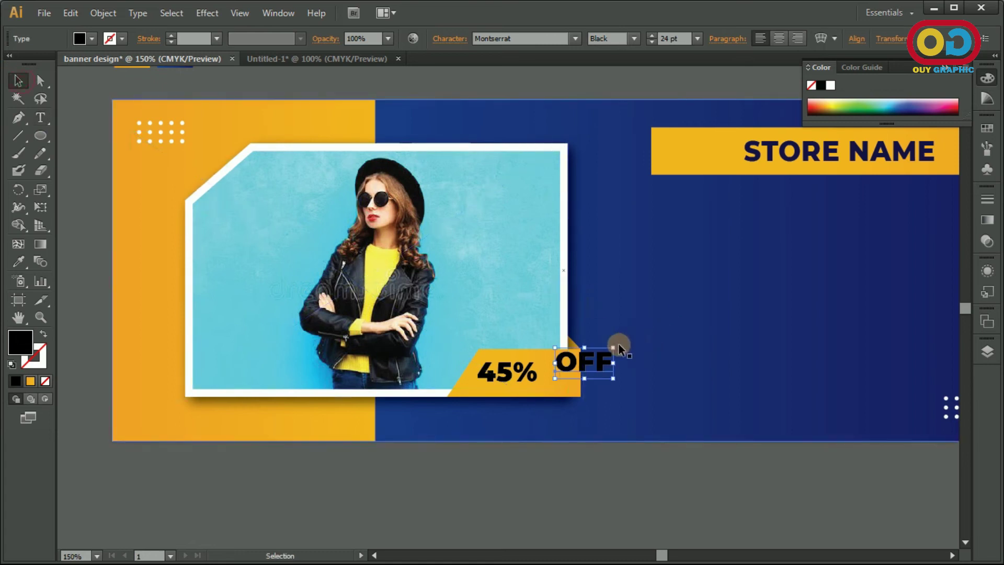
pyautogui.click(698, 39)
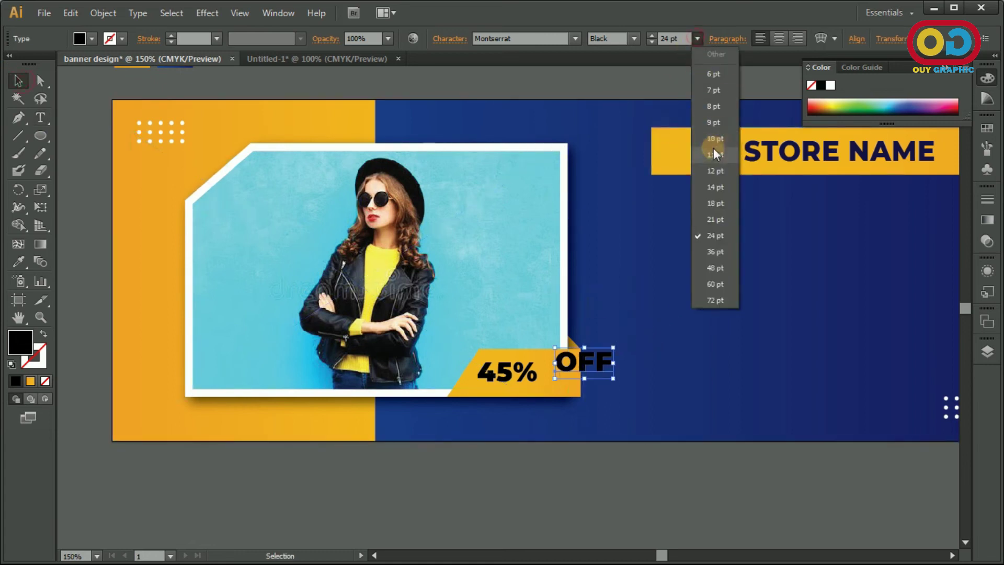
pyautogui.click(715, 186)
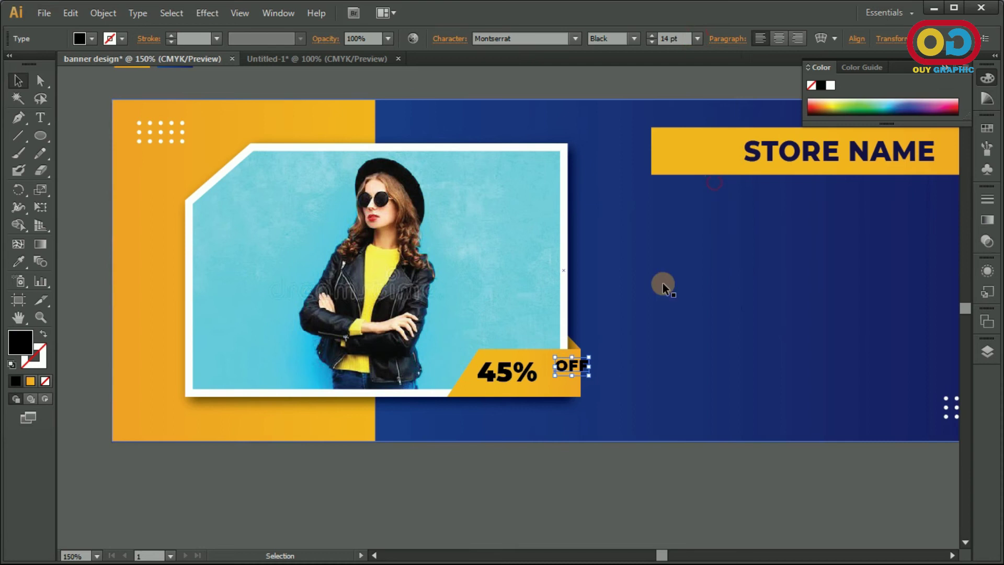
# Step: Position OFF beside 45% and settle the 45% OFF label on the ribbon
pyautogui.click(584, 501)
pyautogui.moveTo(573, 373); pyautogui.dragTo(564, 373)
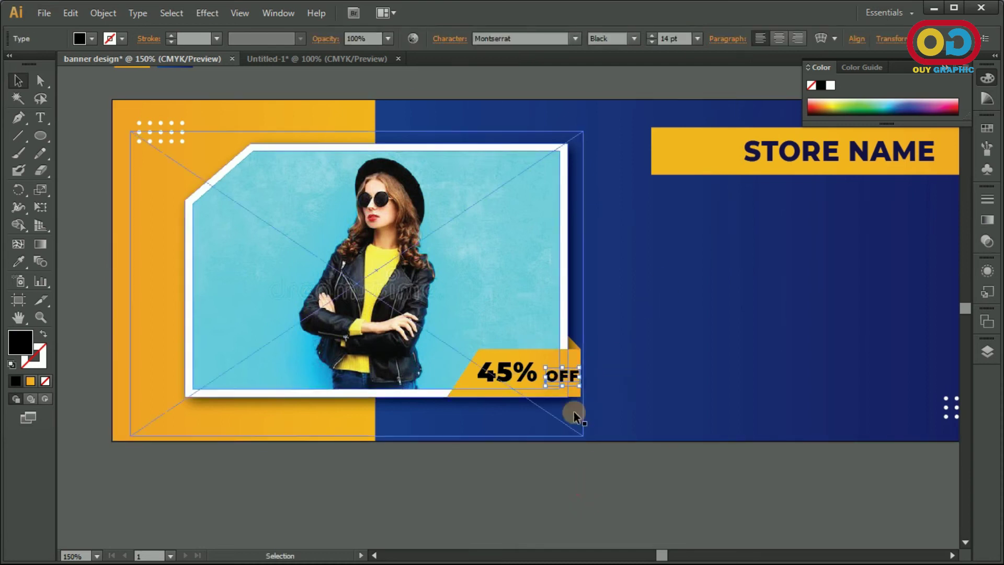
pyautogui.click(567, 445)
pyautogui.click(559, 381)
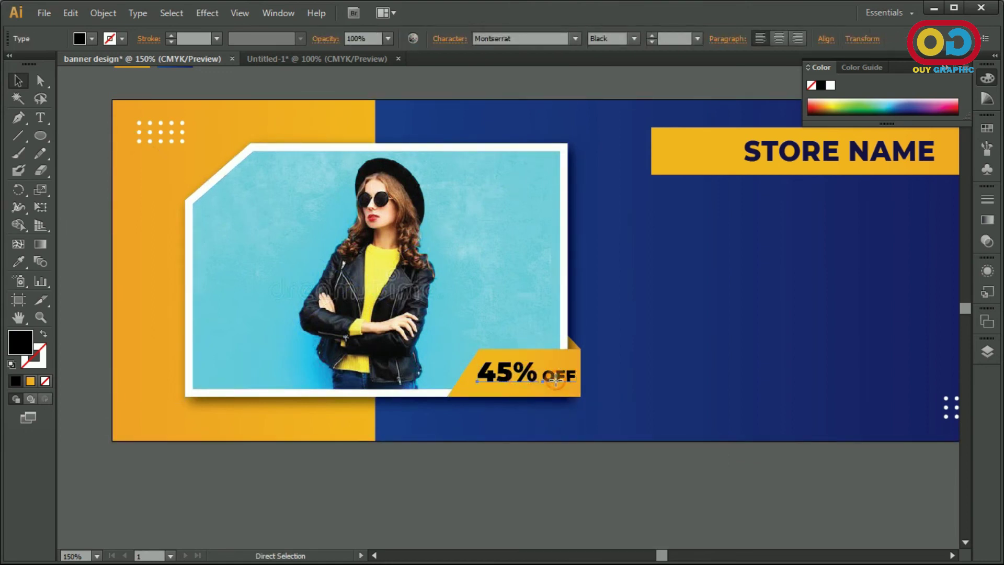
pyautogui.moveTo(531, 373); pyautogui.dragTo(529, 375)
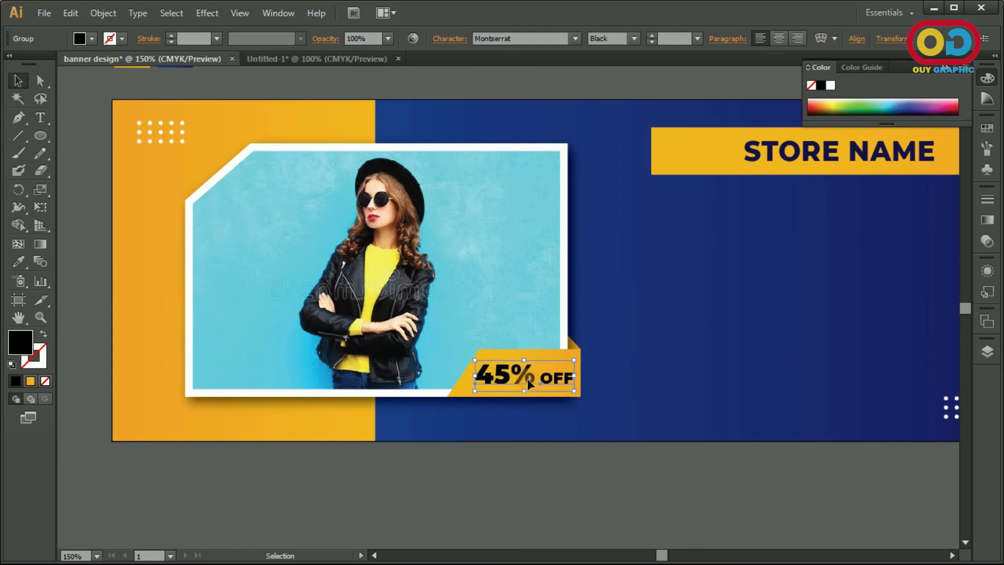
pyautogui.moveTo(527, 378); pyautogui.dragTo(527, 379)
pyautogui.scroll(-1, 544, 445)
pyautogui.click(551, 450)
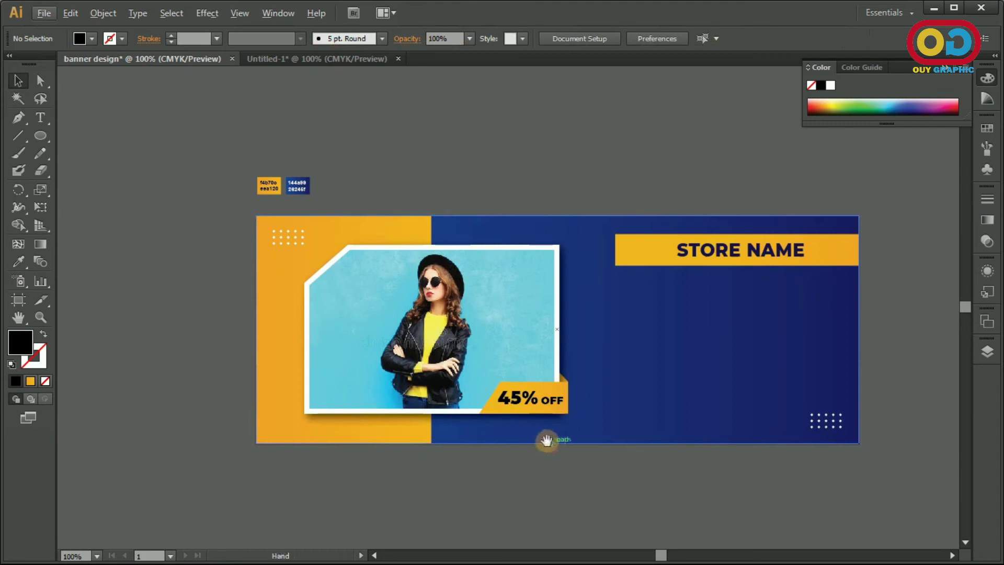
# Step: Move the FASHION MEGA SALE text group under STORE NAME and nudge it down two steps
pyautogui.moveTo(544, 440); pyautogui.dragTo(427, 438)
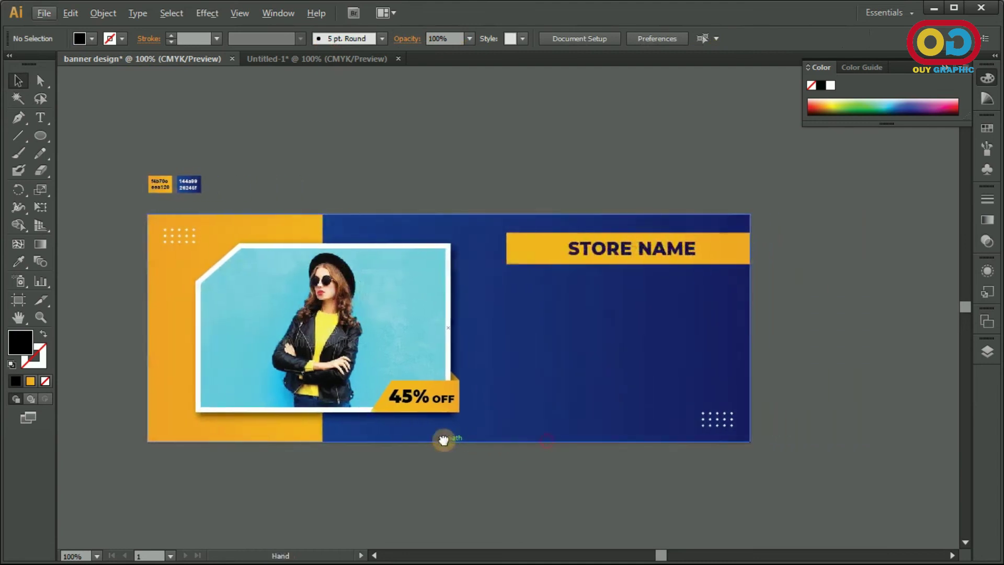
pyautogui.click(428, 460)
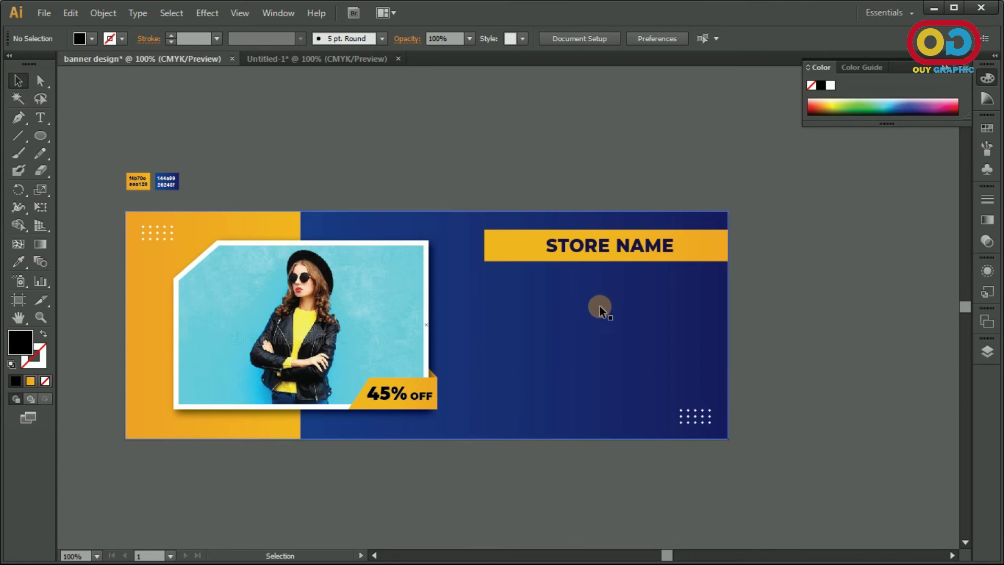
pyautogui.hscroll(-3, 576, 271)
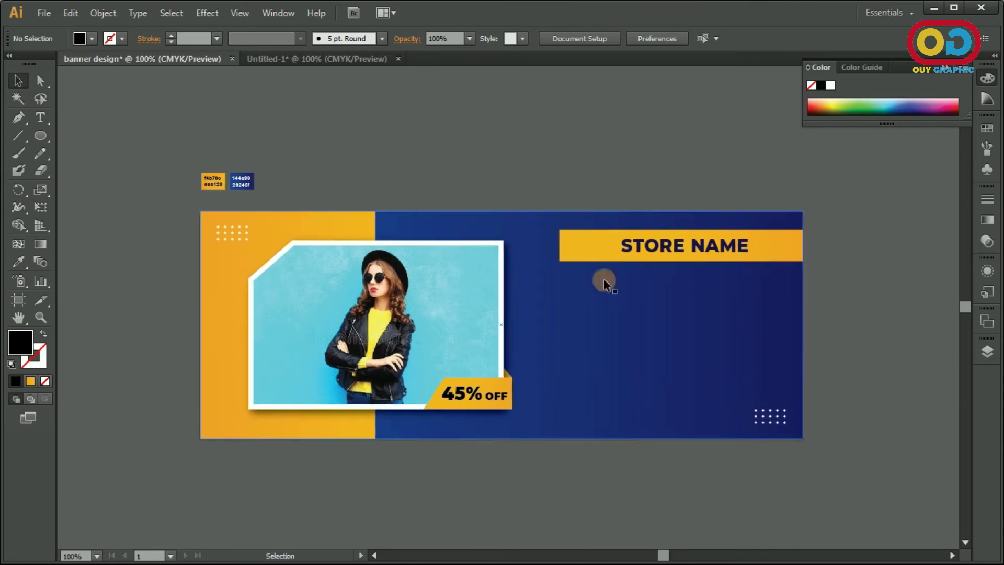
pyautogui.click(604, 284)
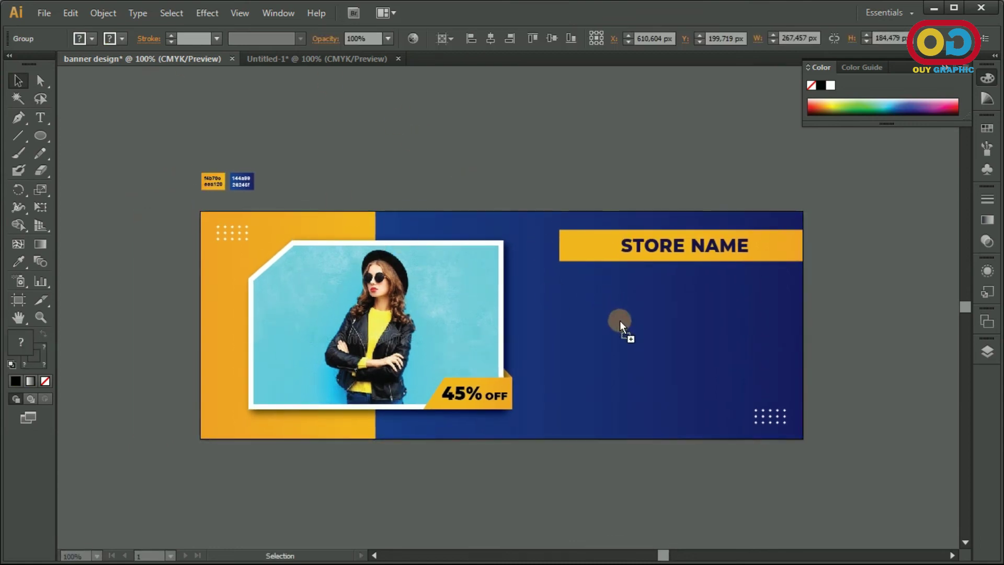
pyautogui.moveTo(619, 321); pyautogui.dragTo(633, 302)
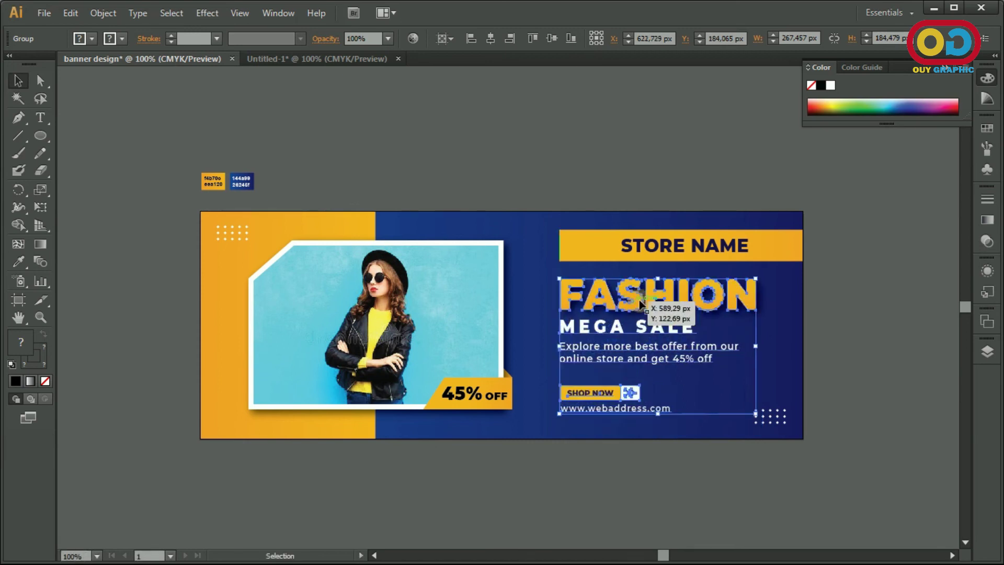
pyautogui.press('Down')
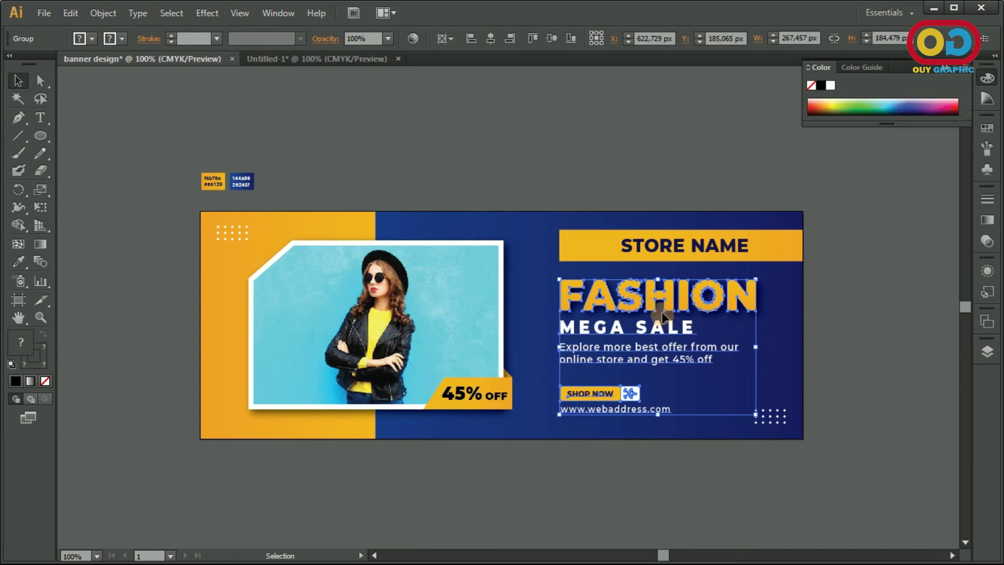
pyautogui.press('Down')
pyautogui.press('Down')
pyautogui.press('Down')
pyautogui.press('Down')
pyautogui.press('Down')
pyautogui.press('Down')
# Step: Lower the FASHION group slightly and ungroup the headline text elements
pyautogui.click(836, 360)
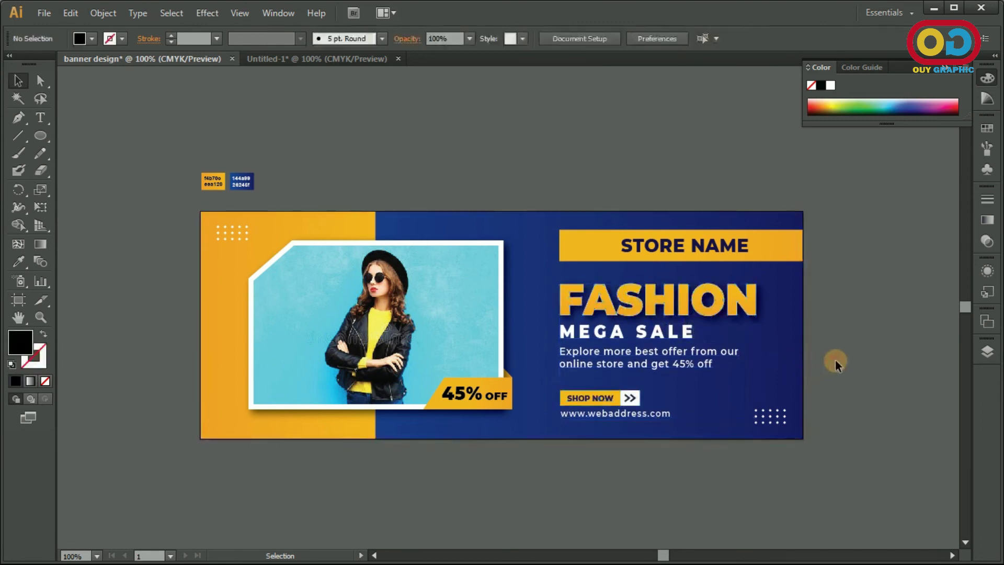
pyautogui.moveTo(650, 309); pyautogui.dragTo(651, 313)
pyautogui.click(842, 374)
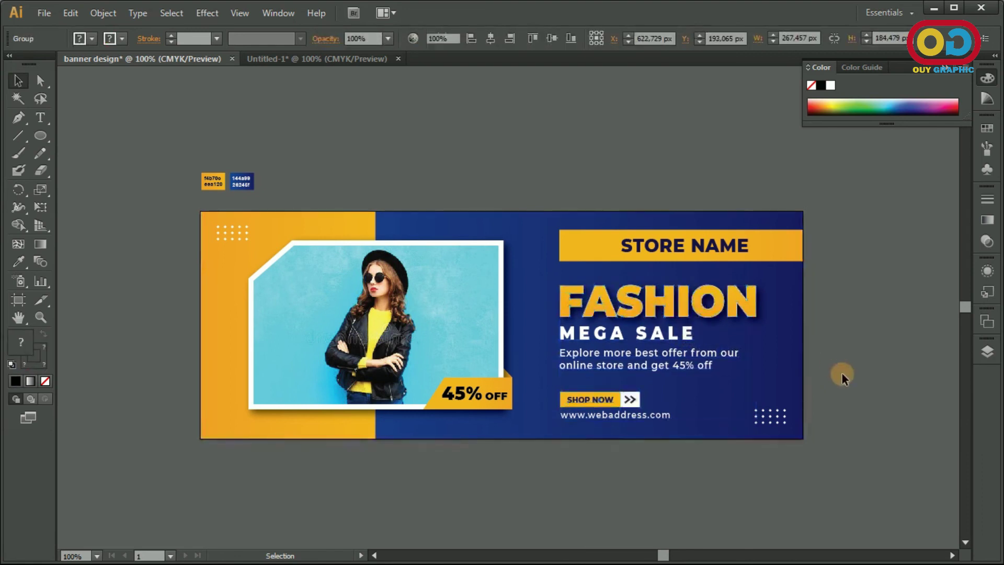
pyautogui.click(638, 410)
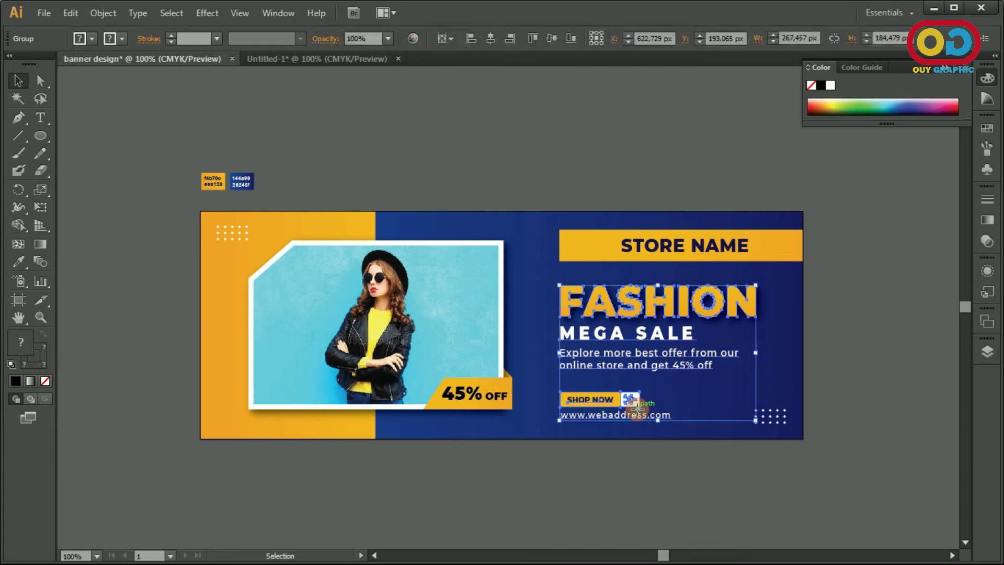
pyautogui.rightClick(638, 410)
pyautogui.click(680, 344)
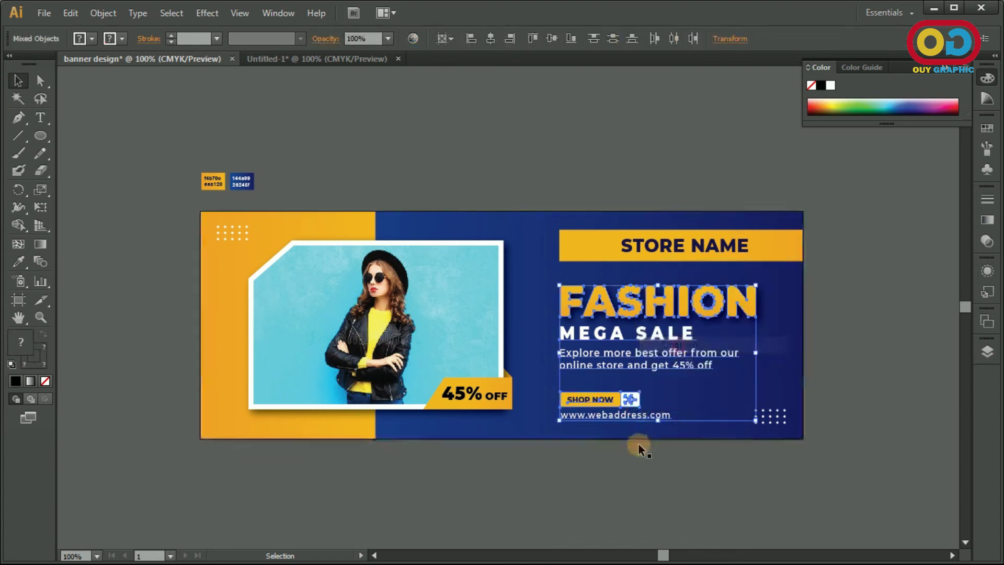
pyautogui.click(641, 464)
# Step: Nudge the SHOP NOW button and web address down together
pyautogui.click(635, 396)
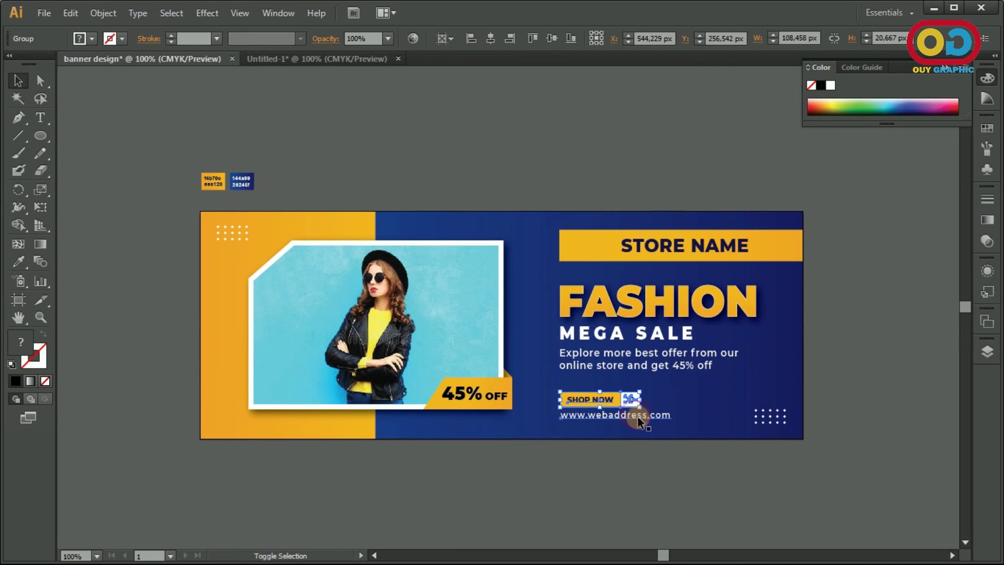
pyautogui.keyDown('shift'); pyautogui.click(638, 417); pyautogui.keyUp('shift')
pyautogui.press('Down')
pyautogui.press('Down')
pyautogui.press('Down')
pyautogui.press('Down')
pyautogui.press('Down')
pyautogui.press('Down')
pyautogui.press('Down')
pyautogui.press('Down')
pyautogui.press('Down')
pyautogui.press('Down')
# Step: Move the FASHION headline and Explore more offer paragraph slightly lower
pyautogui.click(681, 469)
pyautogui.click(651, 369)
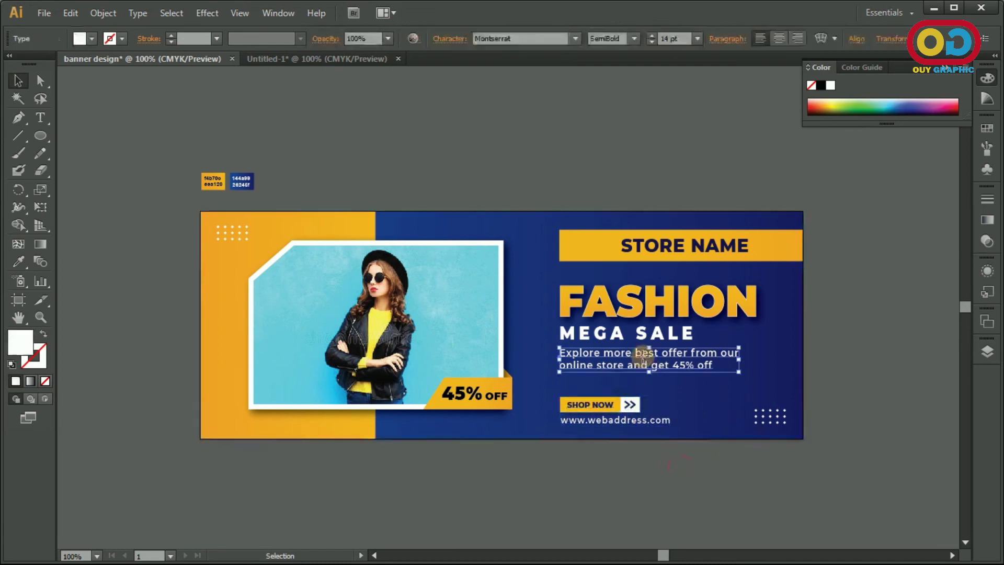
pyautogui.keyDown('shift'); pyautogui.click(646, 309); pyautogui.keyUp('shift')
pyautogui.moveTo(645, 309); pyautogui.dragTo(646, 313)
pyautogui.click(830, 335)
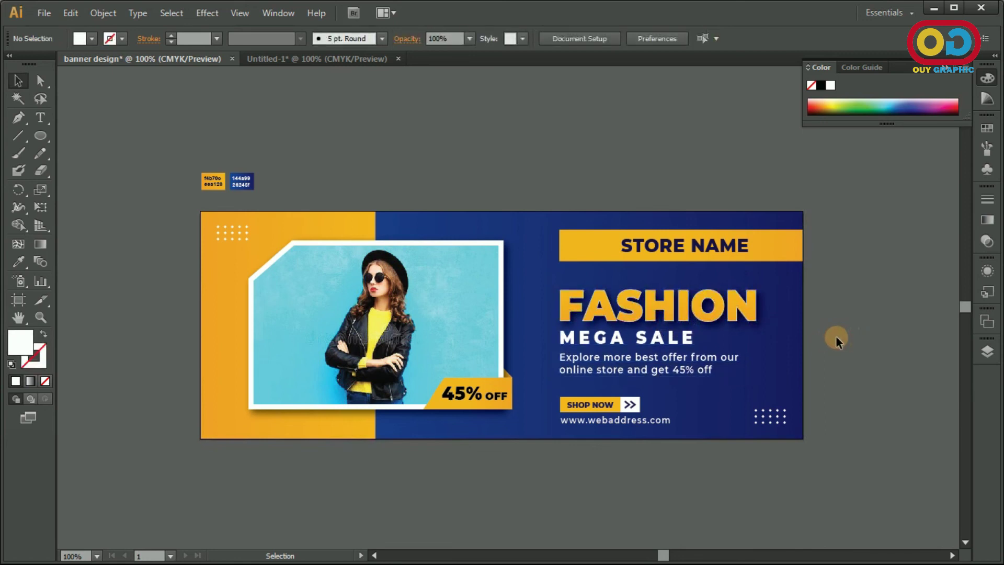
# Step: Draw an L-shaped bracket at the photo's top-right corner with a white 3 pt stroke and no fill
pyautogui.click(20, 119)
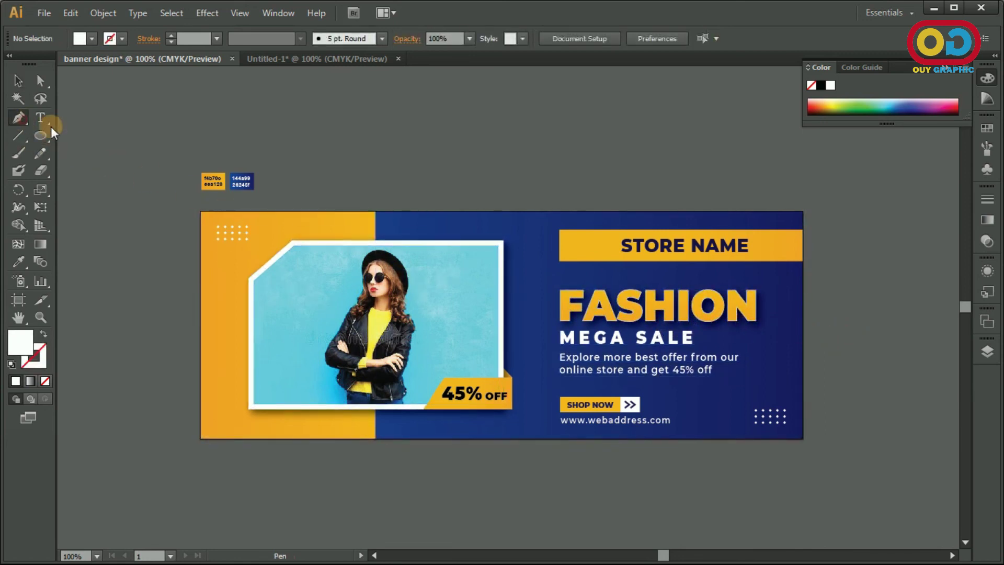
pyautogui.click(453, 231)
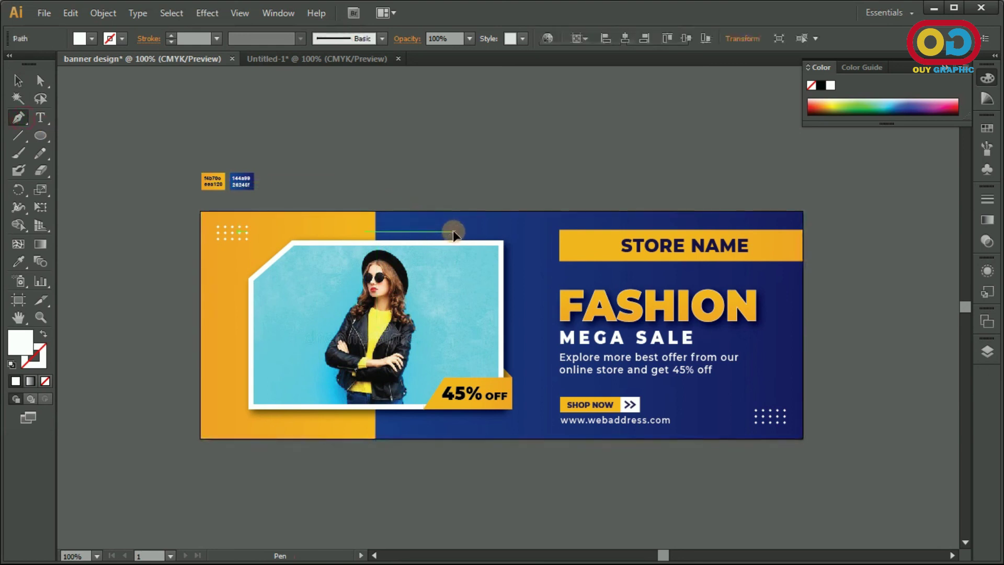
pyautogui.click(513, 231)
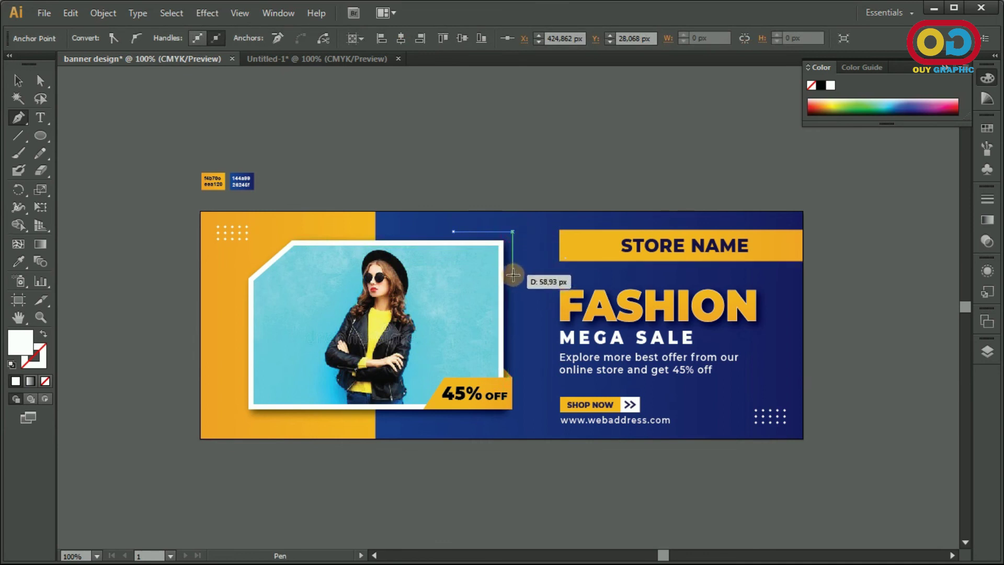
pyautogui.click(512, 275)
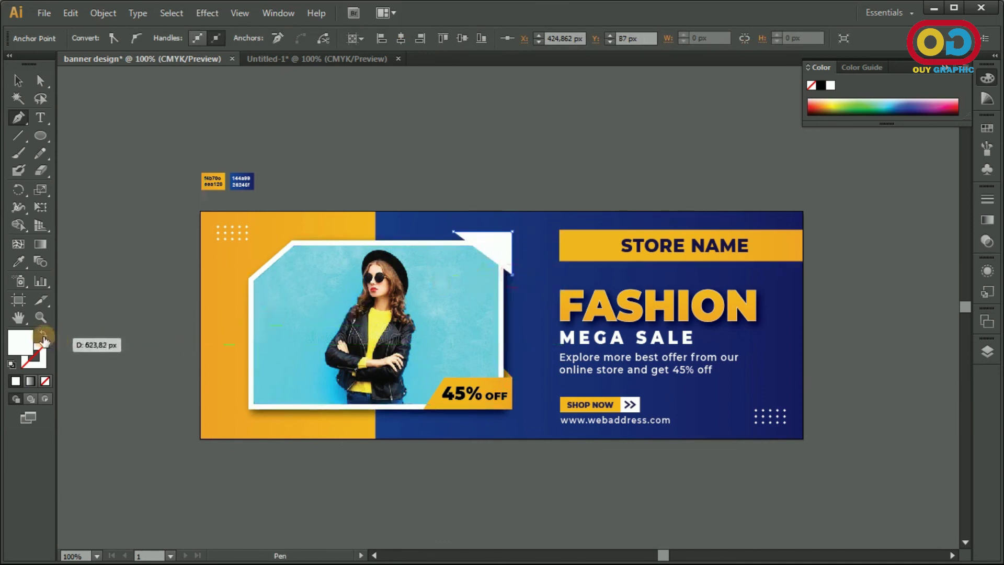
pyautogui.click(44, 338)
pyautogui.click(17, 81)
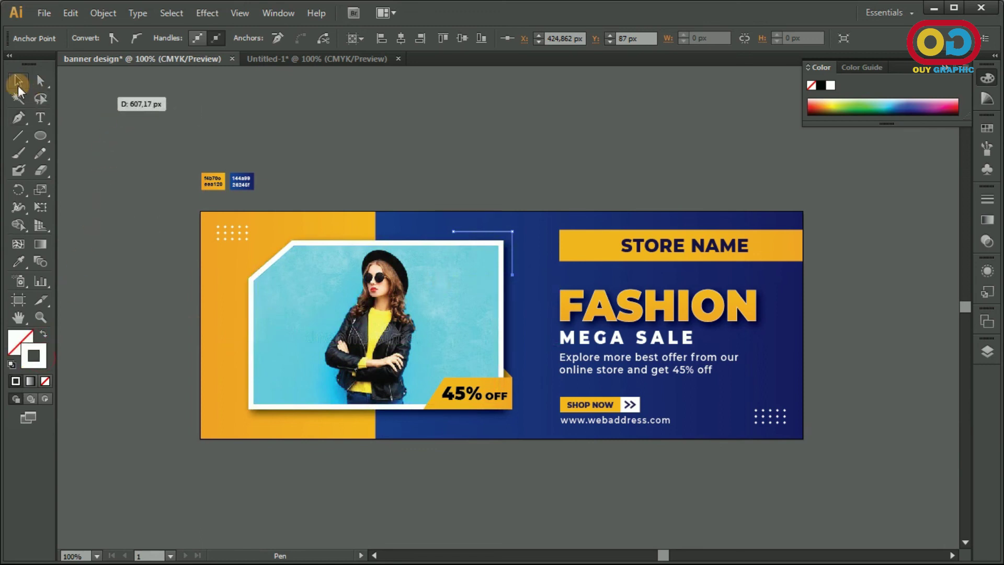
pyautogui.click(455, 229)
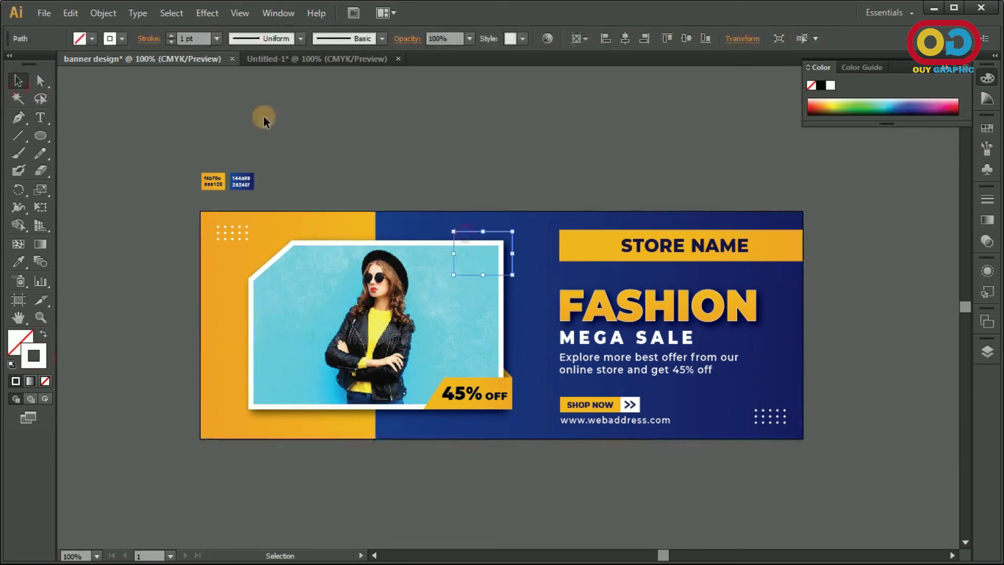
pyautogui.click(170, 35)
pyautogui.click(273, 116)
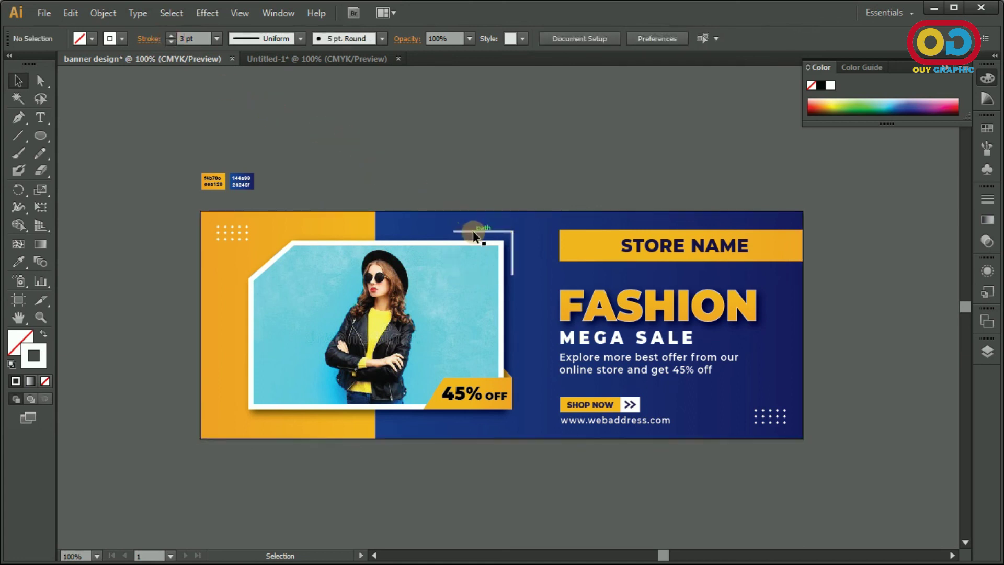
# Step: Shift the white bracket slightly and create a reflected copy of it
pyautogui.click(473, 231)
pyautogui.moveTo(474, 231); pyautogui.dragTo(475, 232)
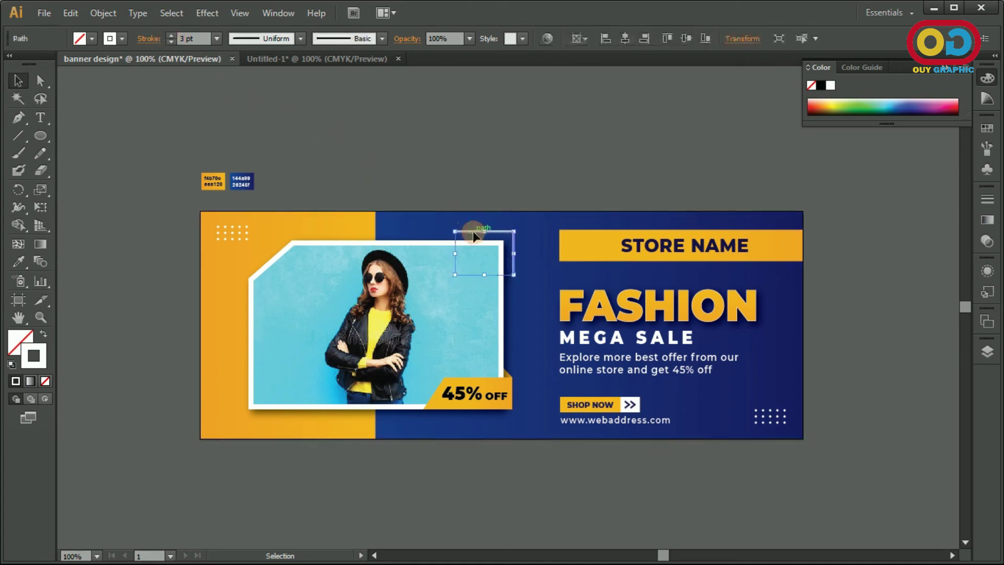
pyautogui.rightClick(475, 234)
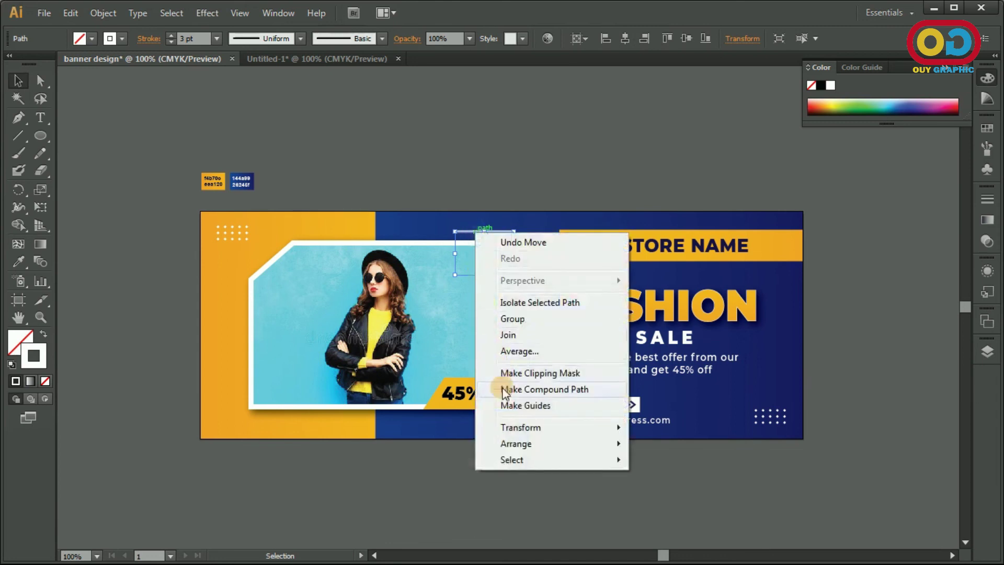
pyautogui.moveTo(521, 428)
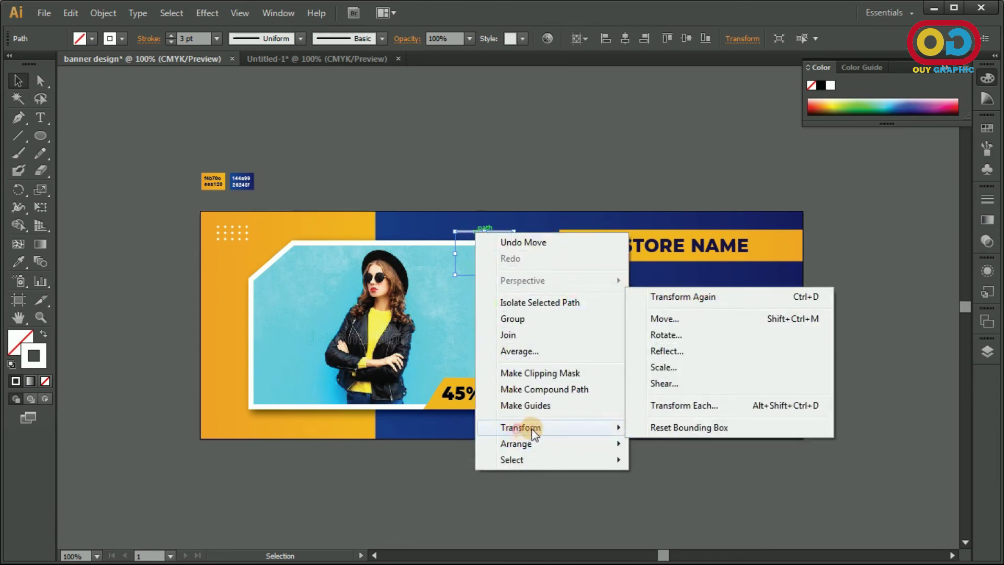
pyautogui.click(680, 351)
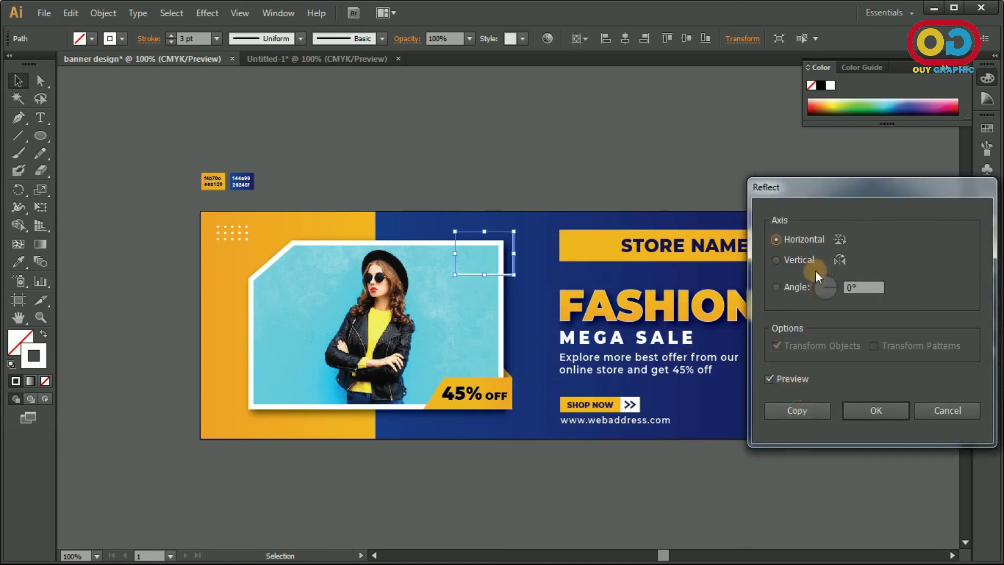
pyautogui.click(804, 408)
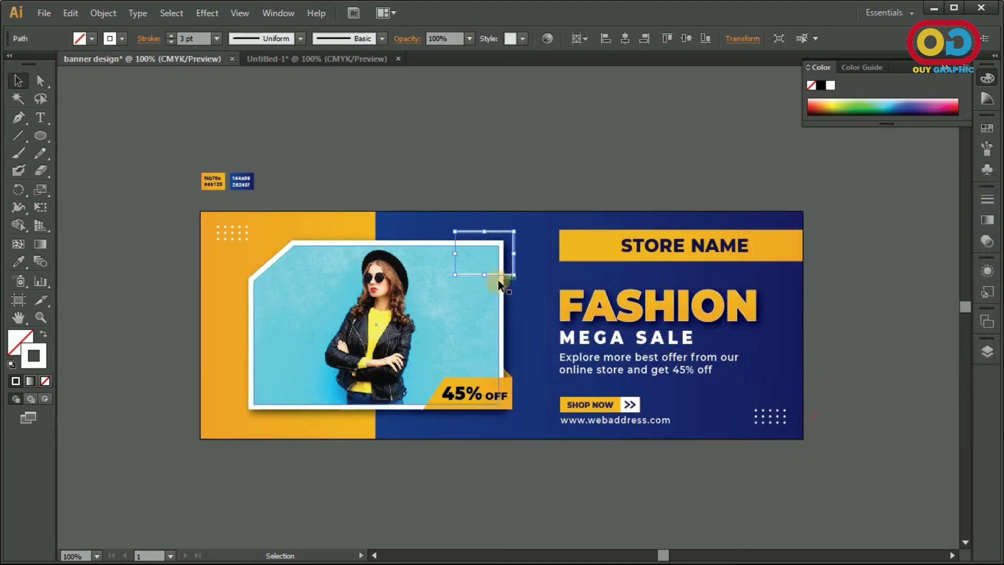
# Step: Move the copy to the photo's bottom-left corner and reflect it across the vertical axis
pyautogui.moveTo(499, 278); pyautogui.dragTo(262, 427)
pyautogui.rightClick(262, 422)
pyautogui.moveTo(309, 379)
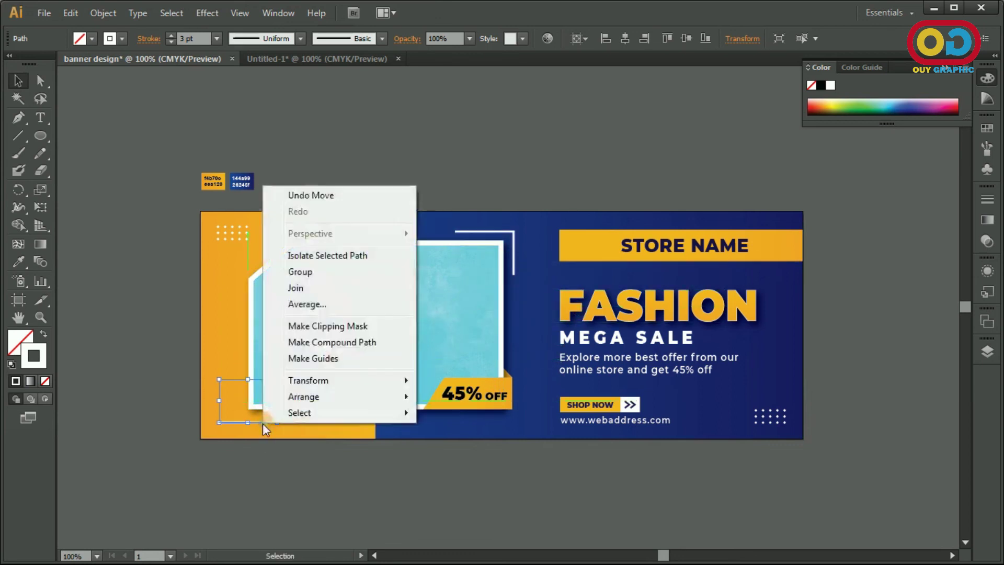
pyautogui.click(487, 433)
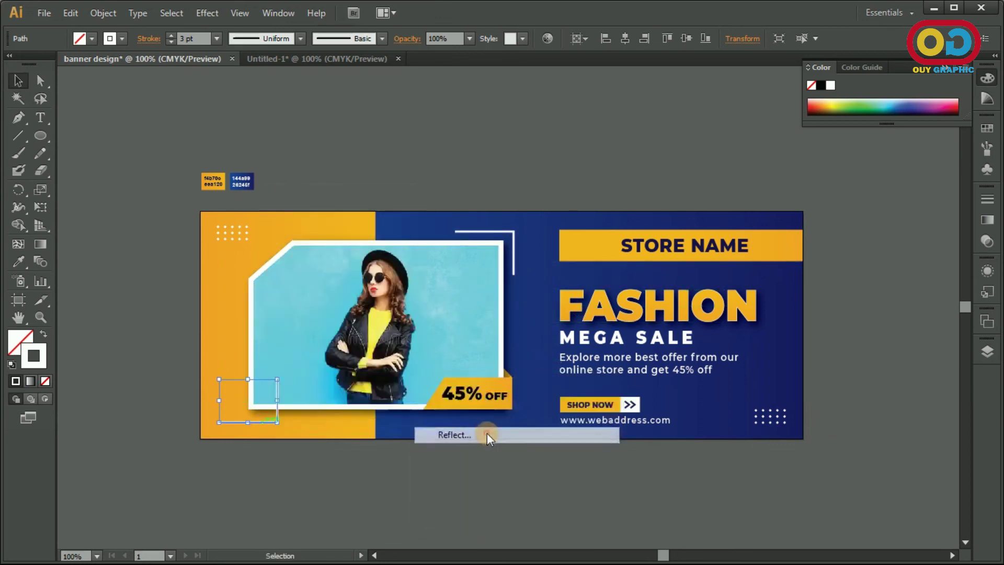
pyautogui.click(792, 258)
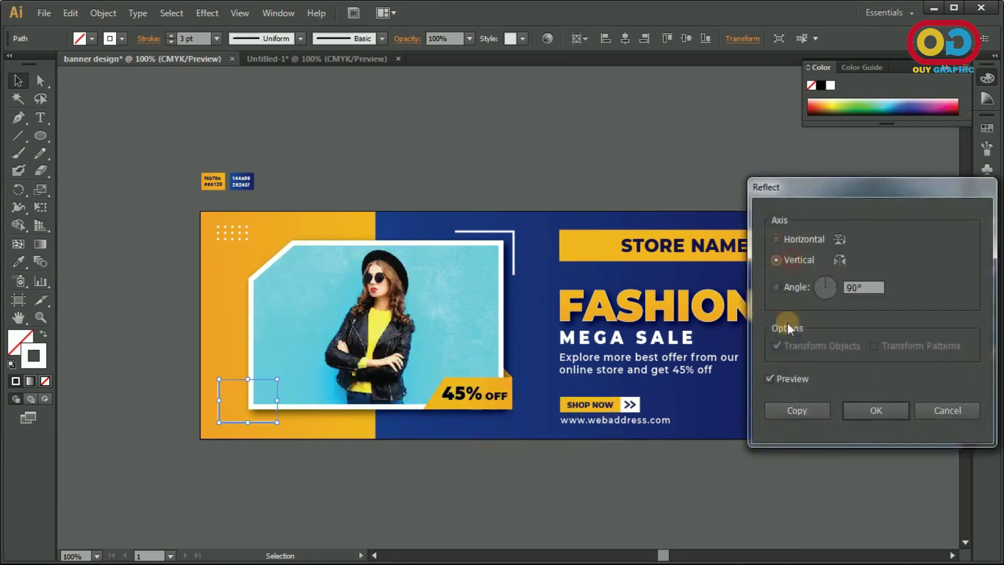
pyautogui.click(874, 406)
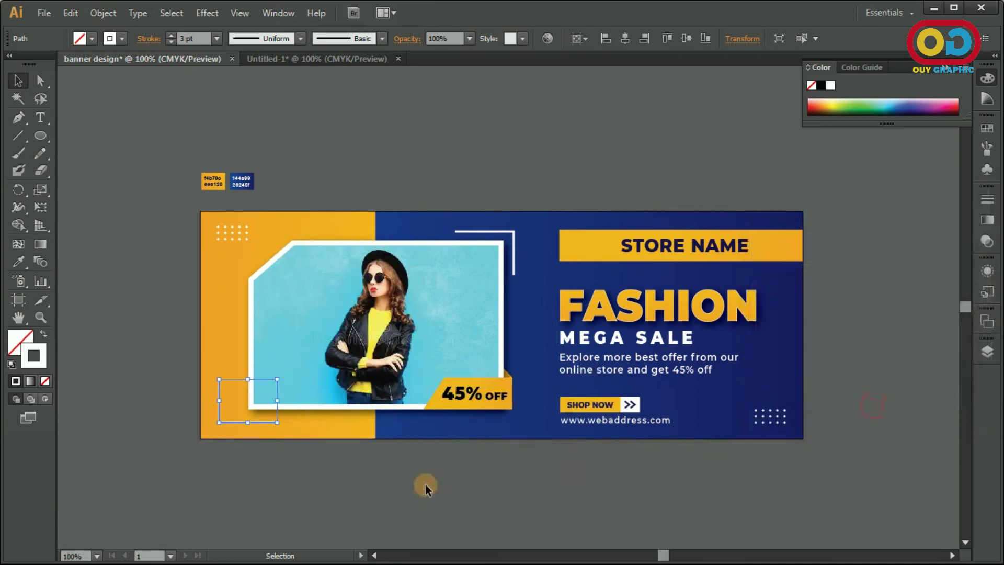
# Step: Nudge the bottom-left bracket into the corner and check both brackets' positions
pyautogui.hotkey('shift', 'Right')
pyautogui.hotkey('shift', 'Right')
pyautogui.hotkey('shift', 'Right')
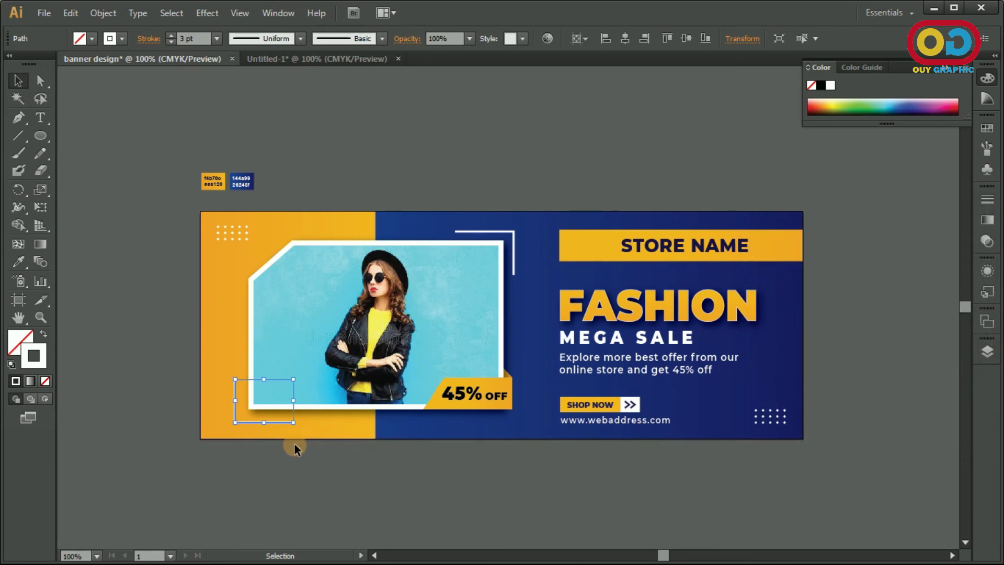
pyautogui.press('Right')
pyautogui.press('Right')
pyautogui.press('Right')
pyautogui.press('Right')
pyautogui.press('Right')
pyautogui.press('Right')
pyautogui.press('Right')
pyautogui.press('Up')
pyautogui.press('Up')
pyautogui.press('Up')
pyautogui.press('Up')
pyautogui.press('Up')
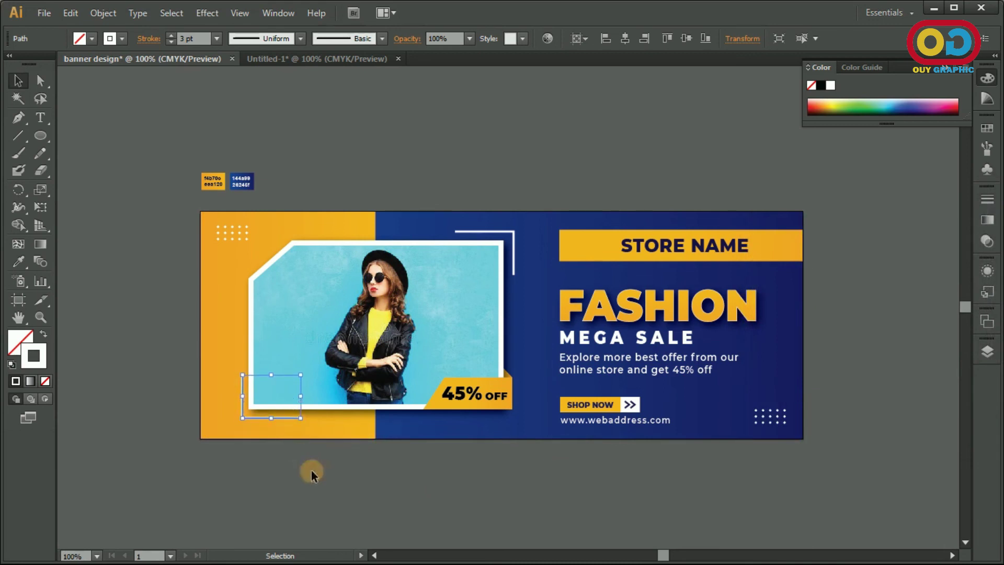
pyautogui.click(312, 474)
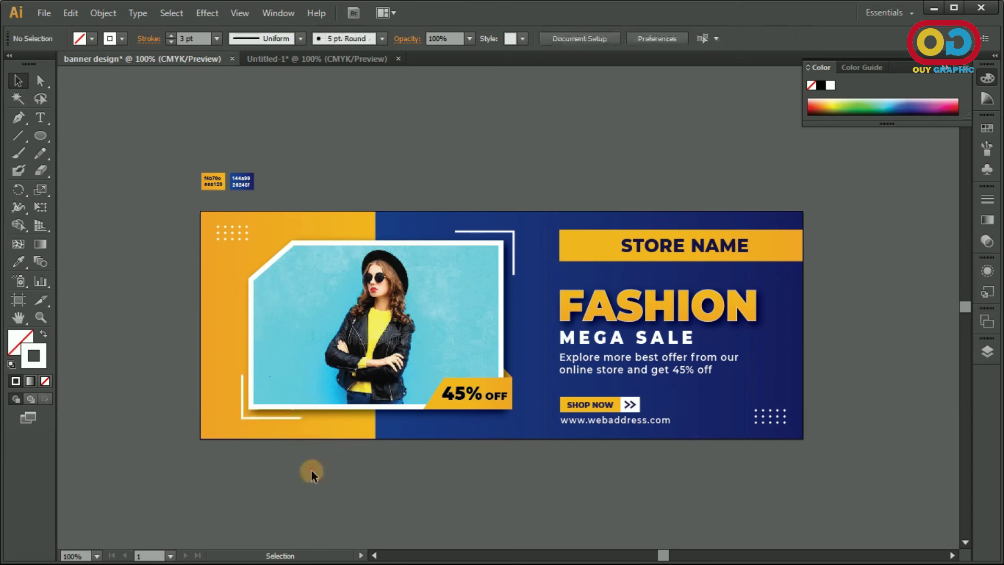
pyautogui.click(288, 419)
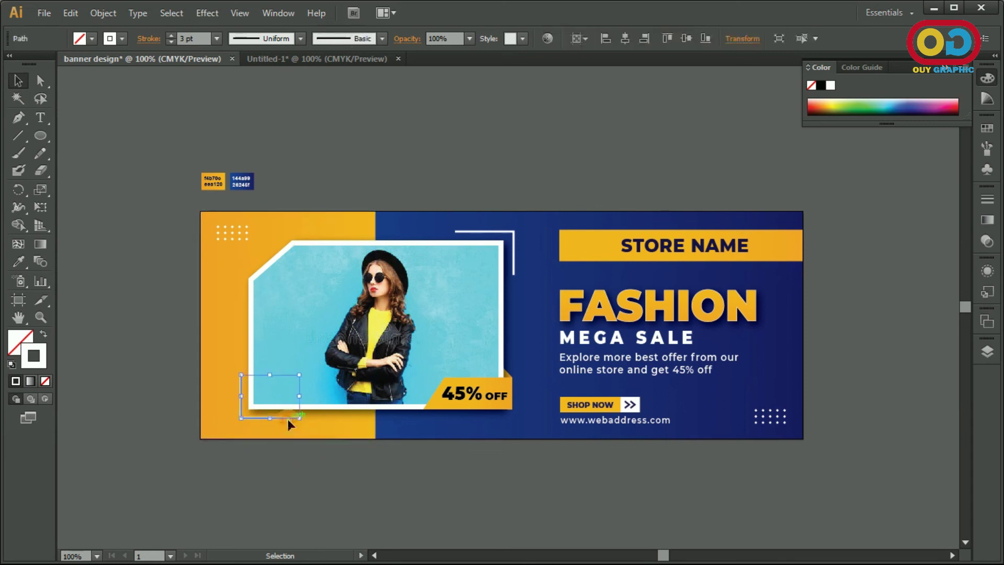
pyautogui.click(303, 461)
pyautogui.click(512, 254)
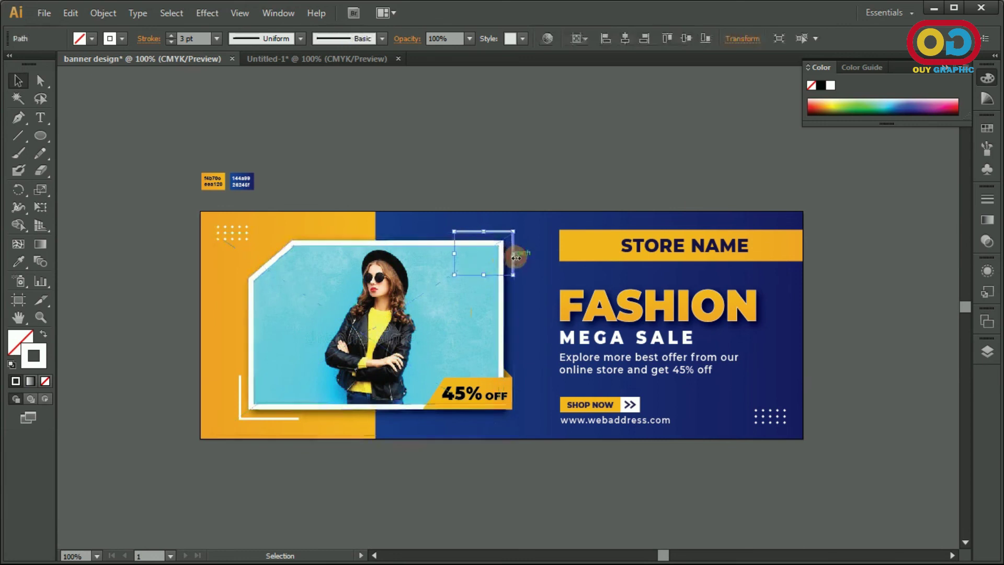
pyautogui.click(525, 488)
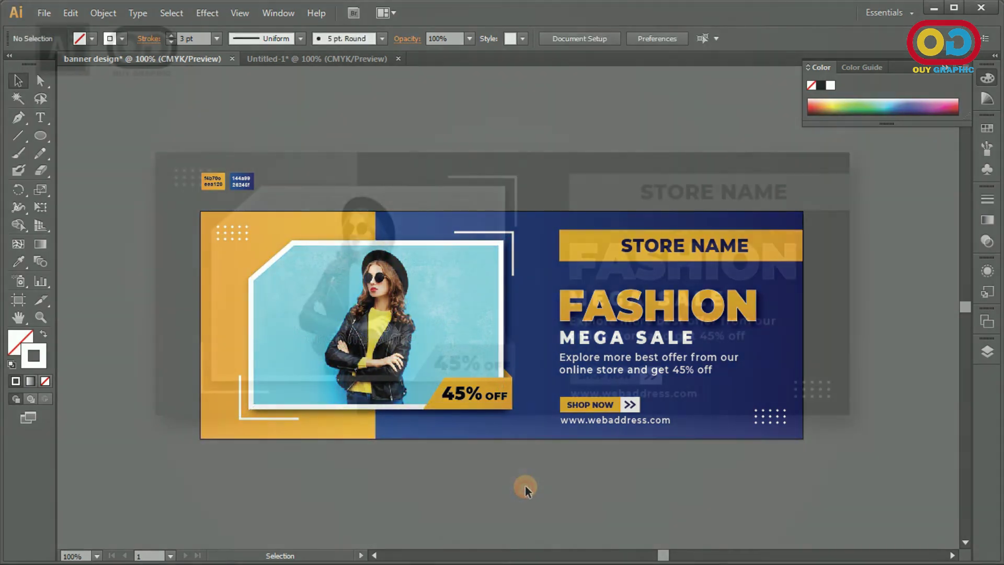